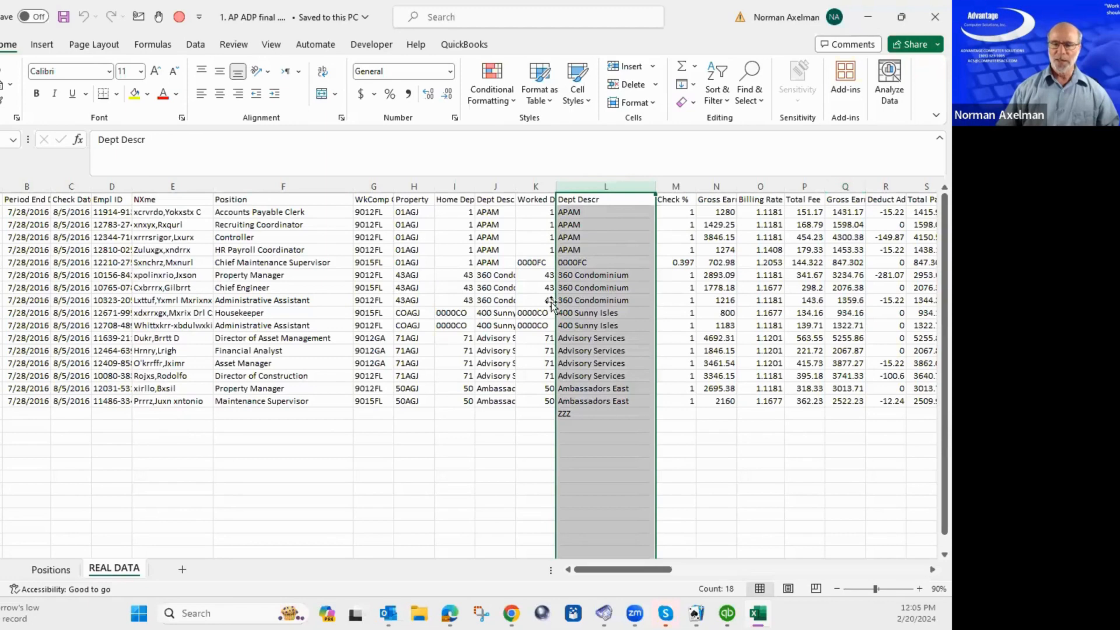
left_click(146, 263)
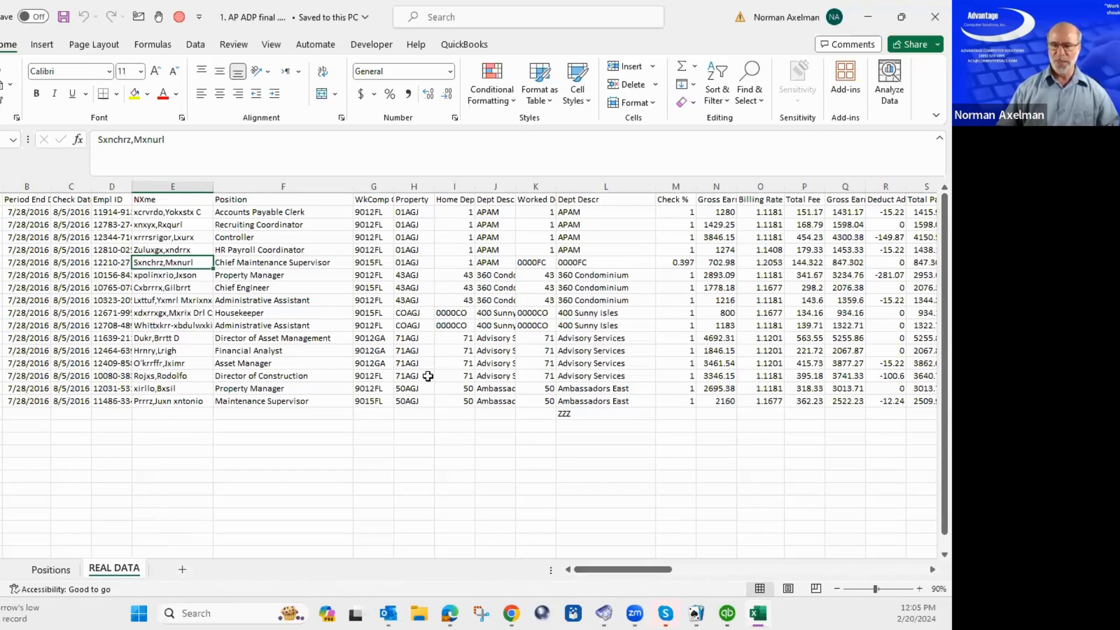
left_click(585, 246)
left_click(589, 314)
left_click(595, 386)
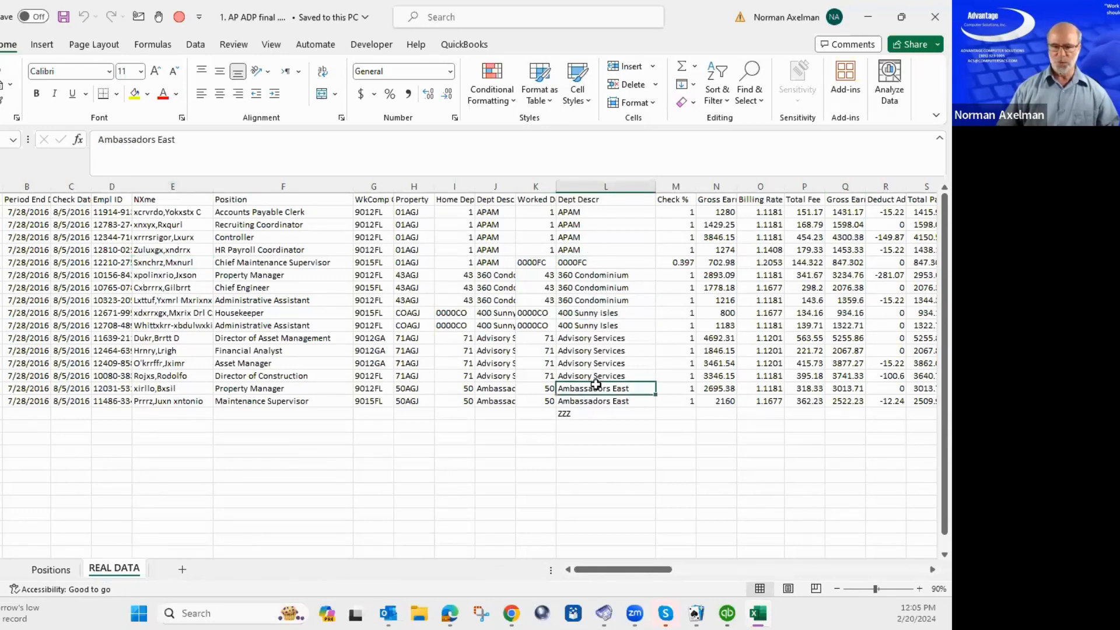
left_click(177, 236)
left_click(167, 278)
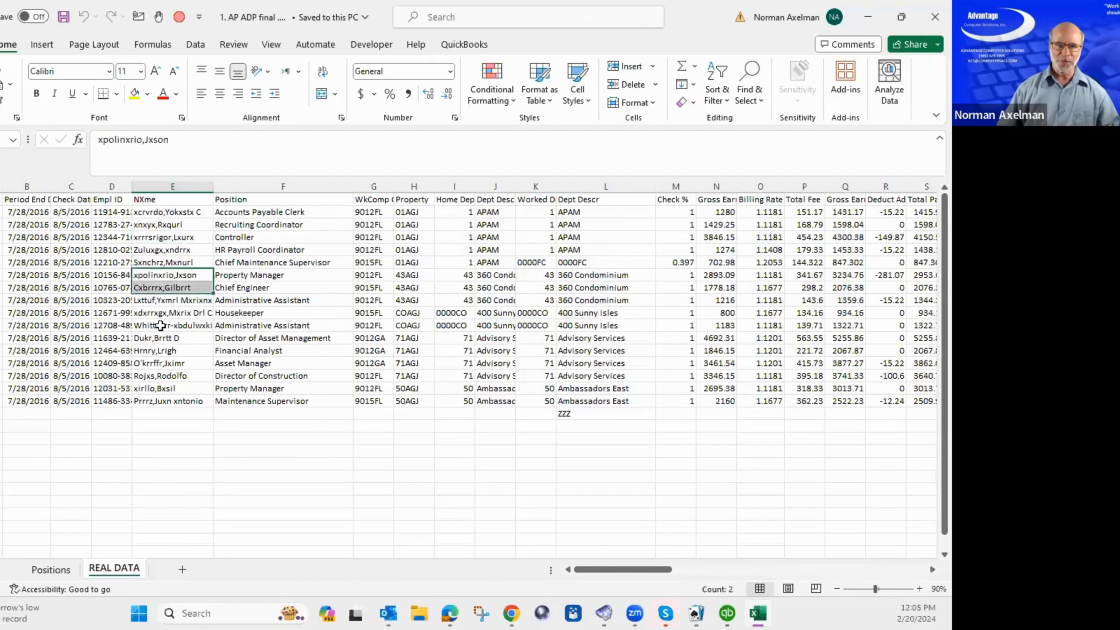
left_click(161, 327)
left_click(159, 362)
left_click(166, 252)
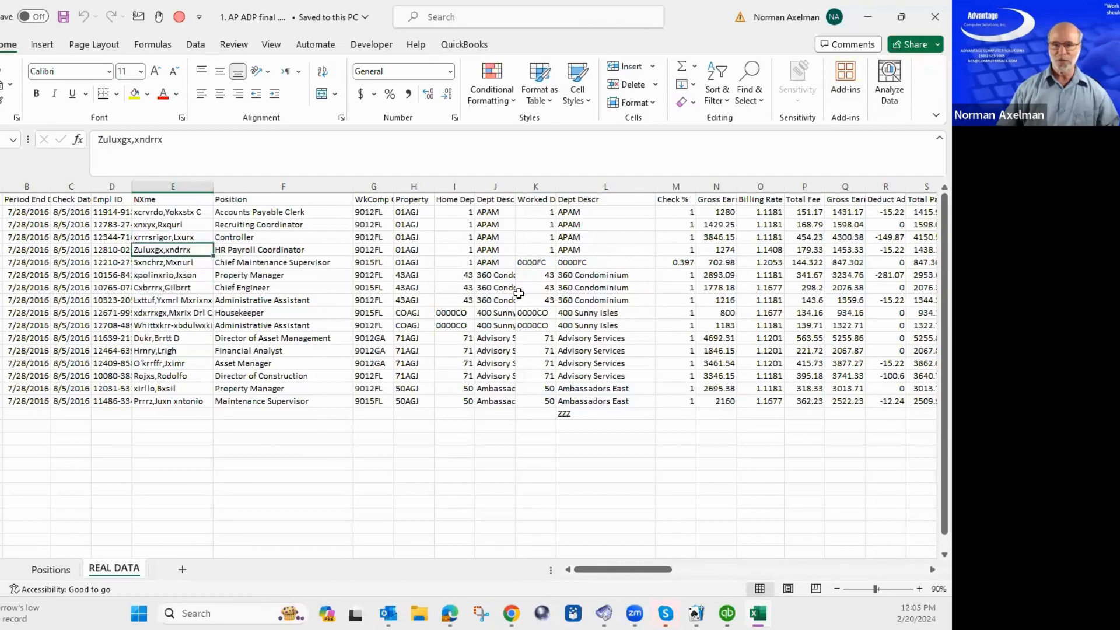
left_click(634, 299)
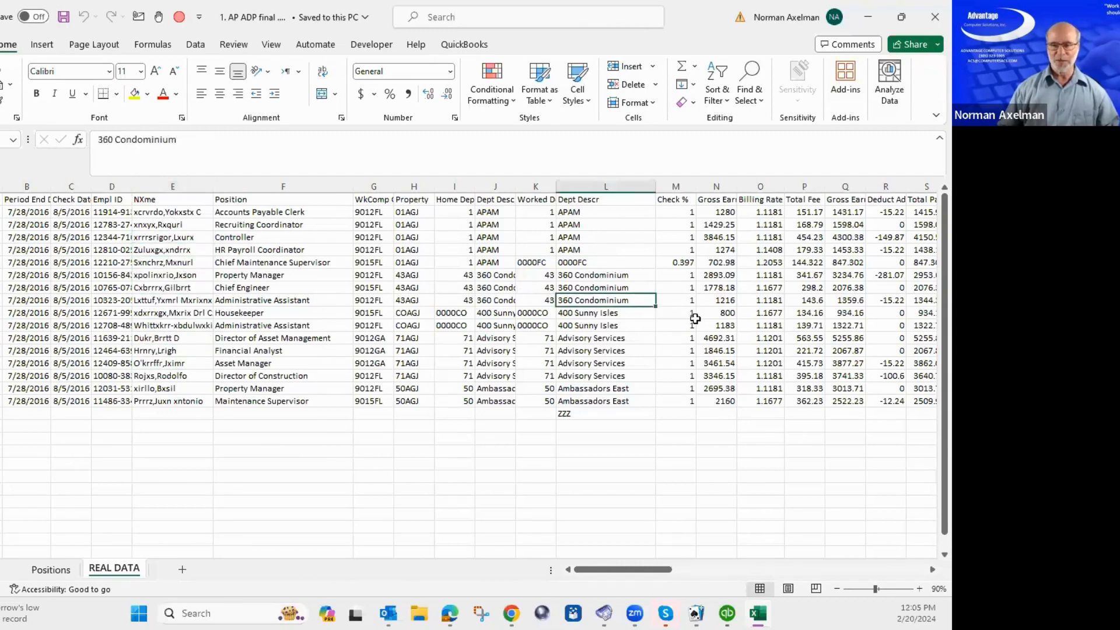
key("Right")
key("Right")
key("Right")
key("Right")
key("Right")
key("Right")
key("Right")
key("Right")
key("Right")
key("Right")
key("Right")
key("Right")
key("Right")
key("Right")
key("Right")
key("Right")
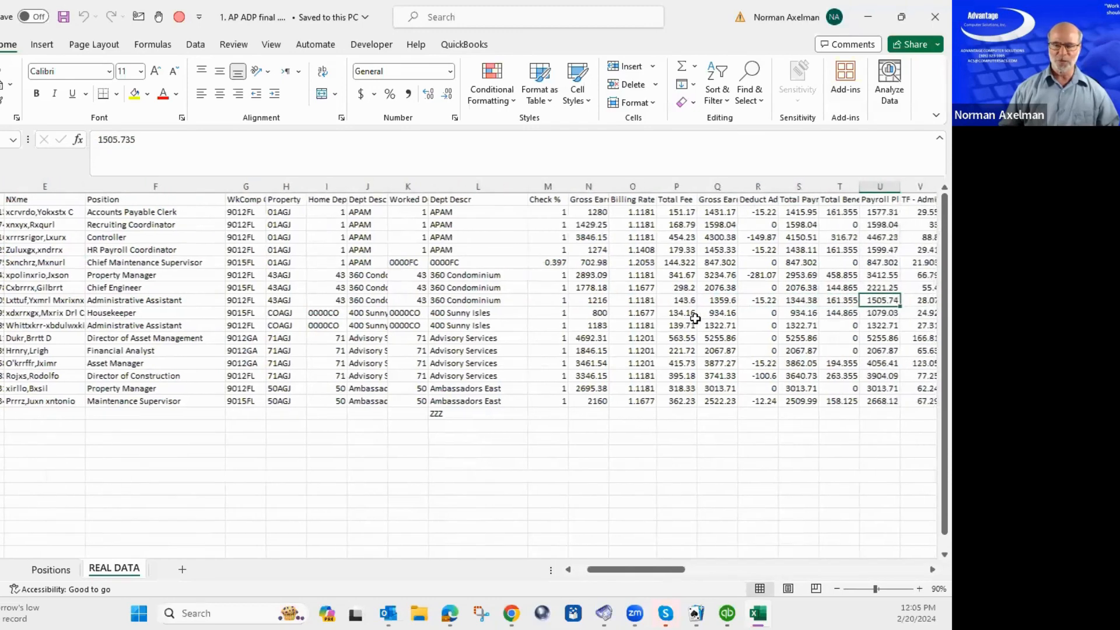
key("Right")
key("Right")
key("Right")
key("Right")
key("Right")
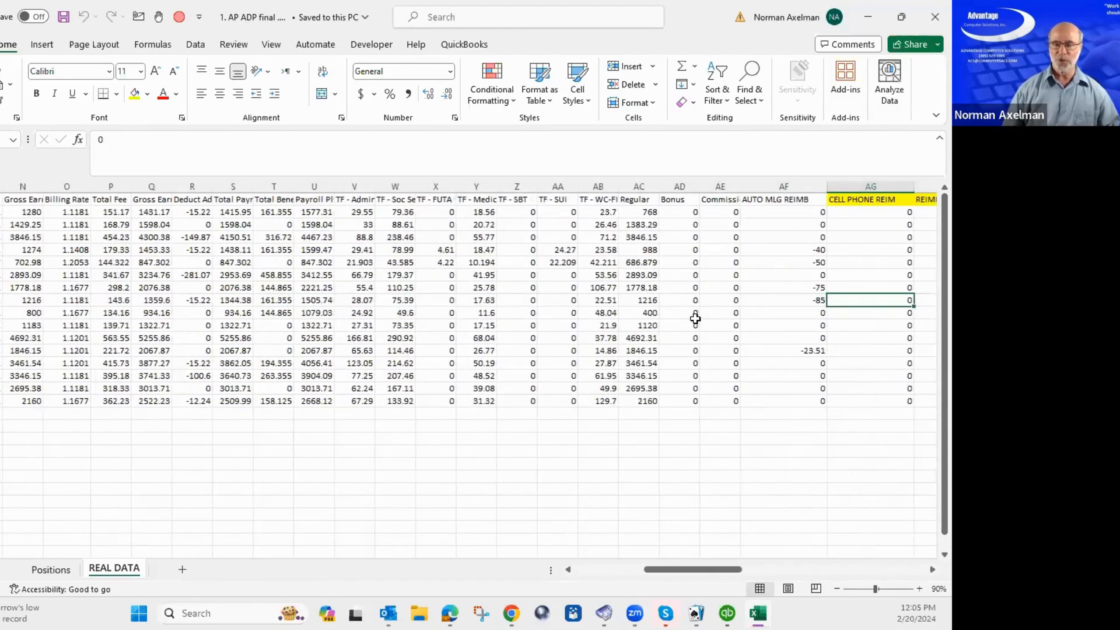
key("Home")
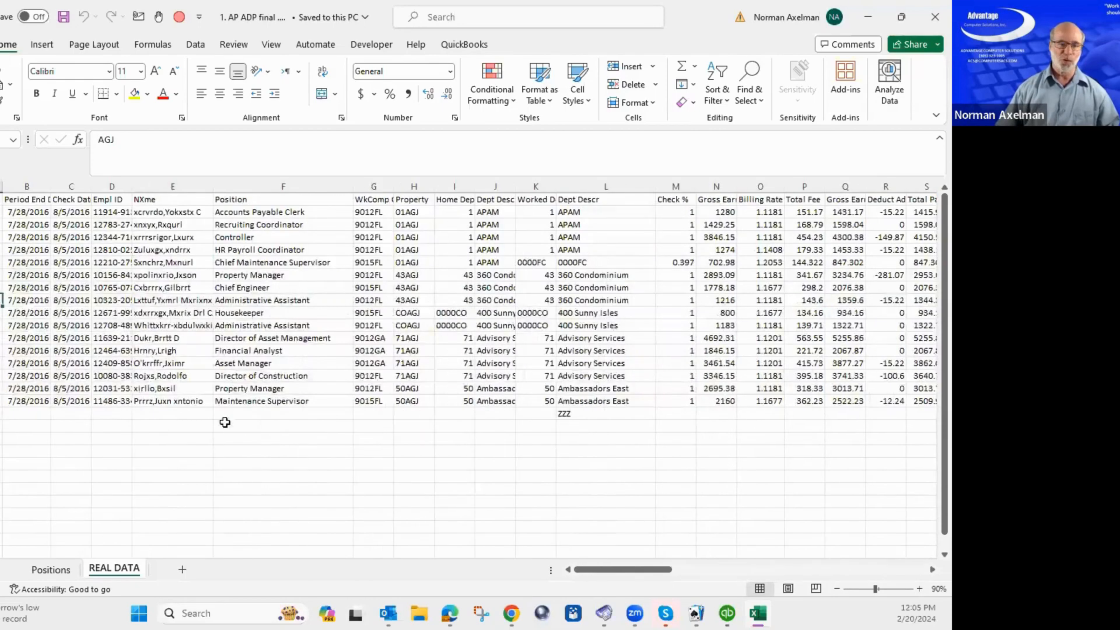
Review the Positions sheet's burden rates (35%) and GL numbers 6003–6018, then return to REAL DATA.
left_click(52, 570)
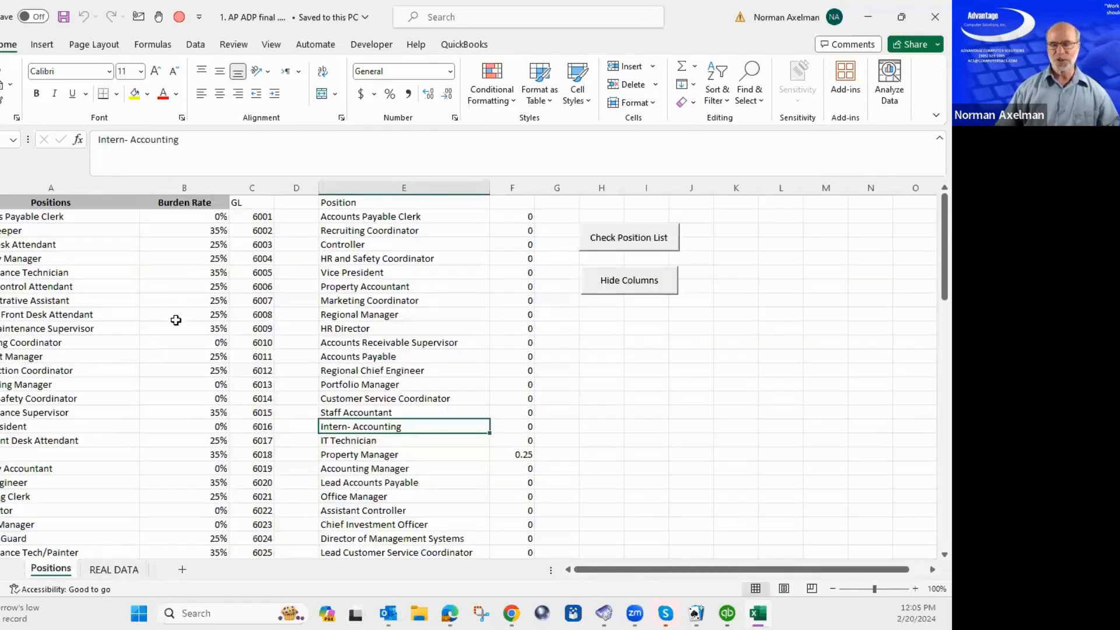
left_click_drag(215, 260, 216, 431)
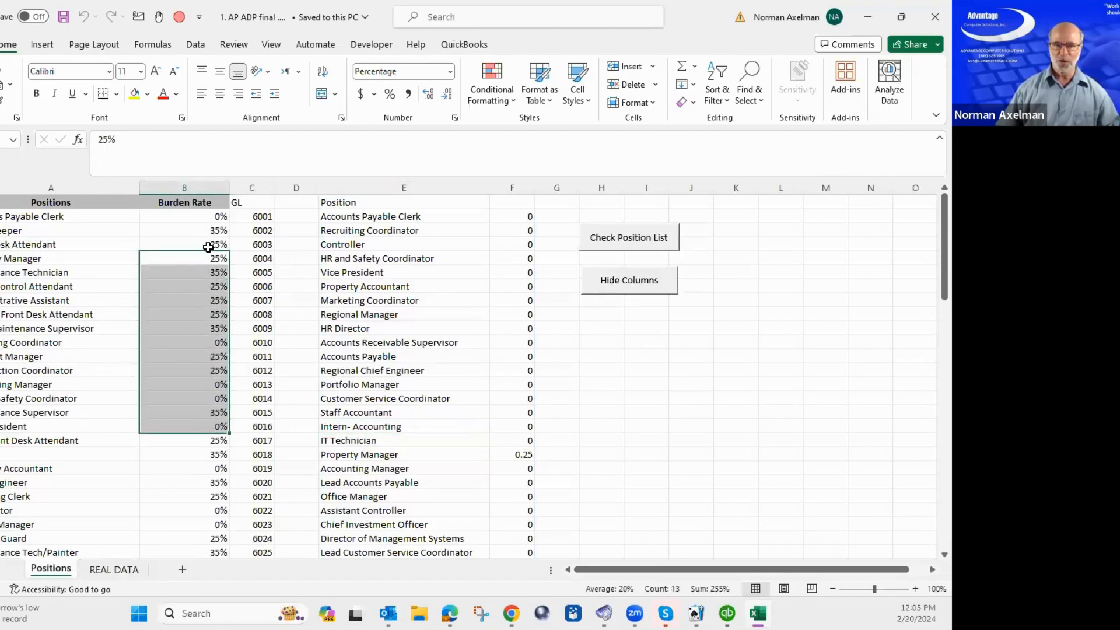
left_click(207, 272)
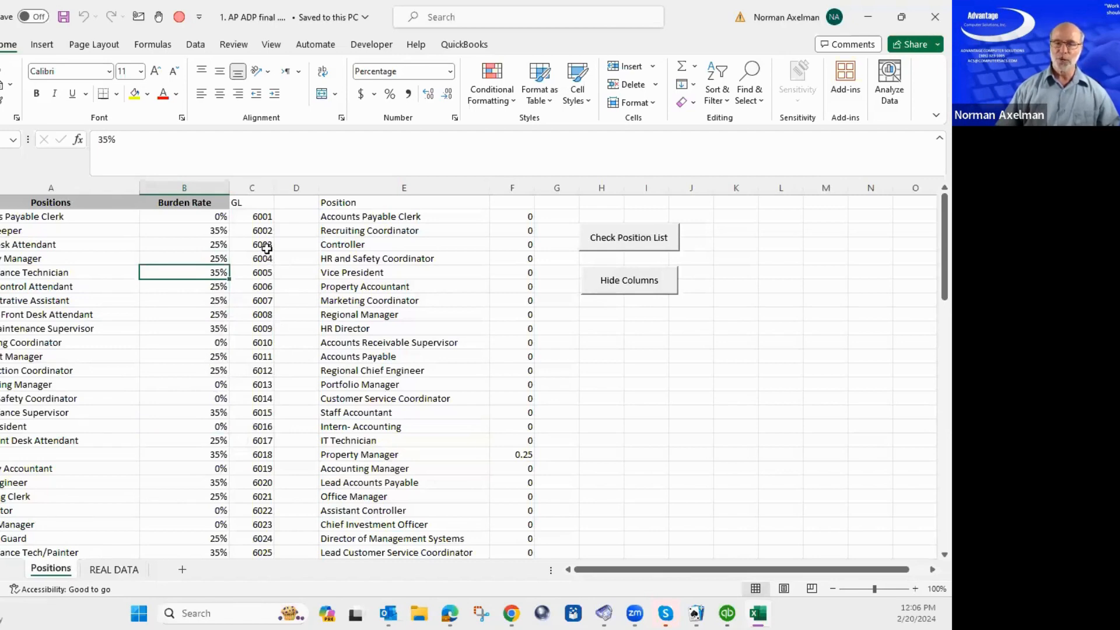
left_click_drag(266, 250, 257, 457)
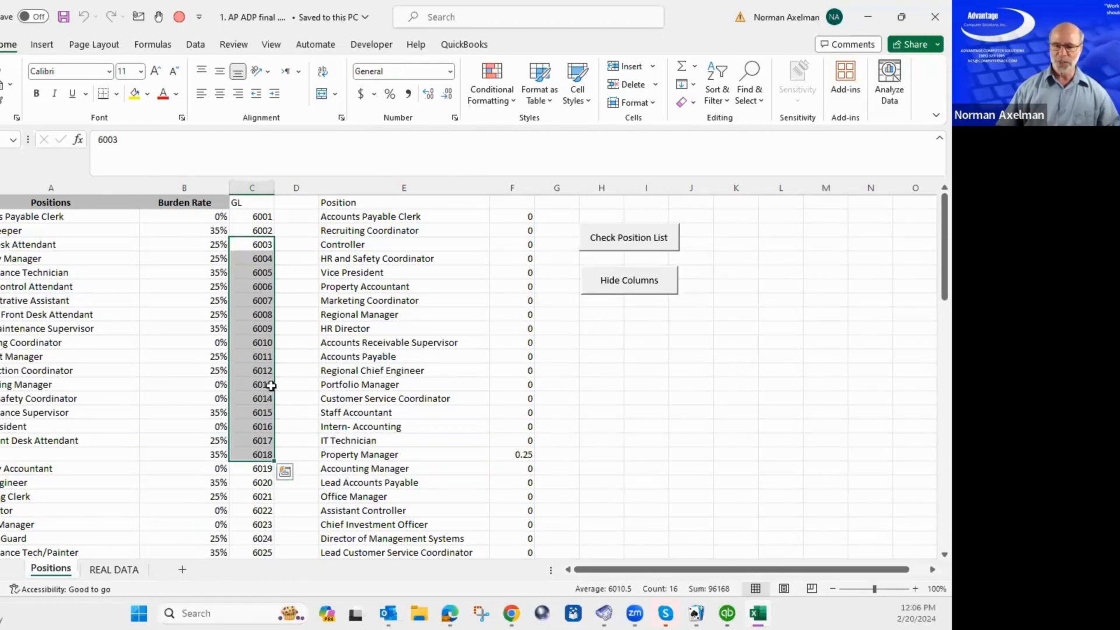
left_click(118, 573)
left_click(372, 325)
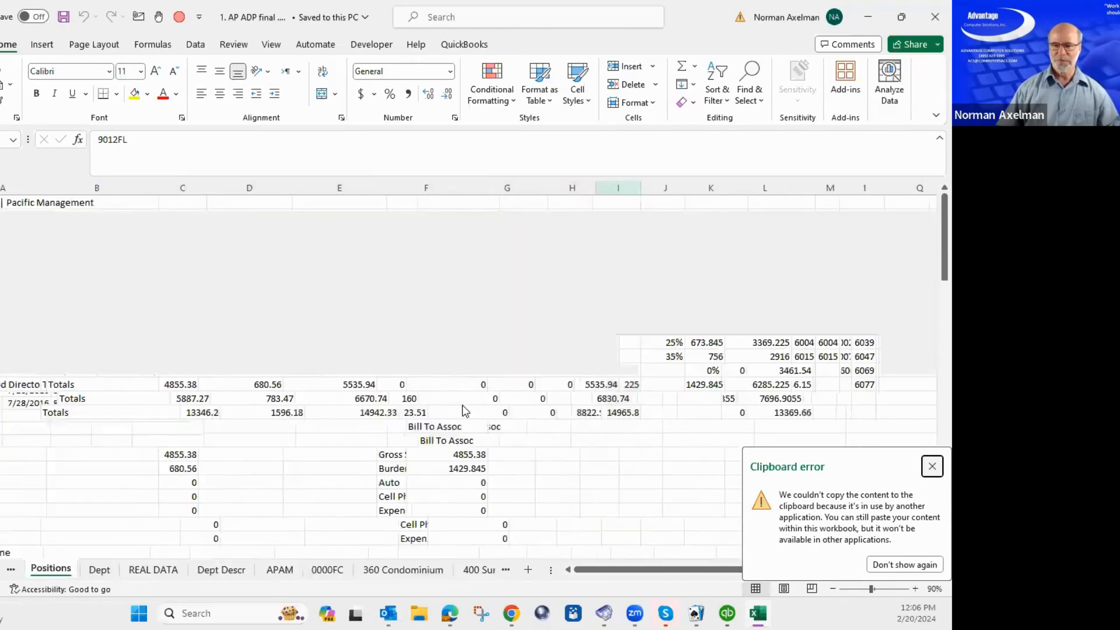
Look over the 360 Condominium and 0000FC billing sheets.
left_click(411, 570)
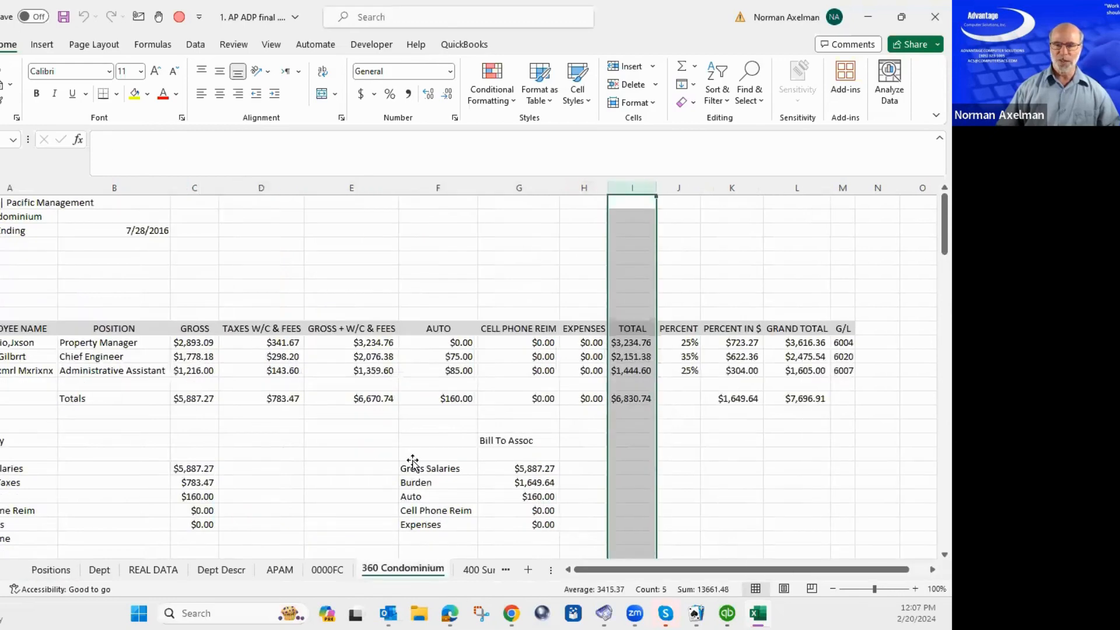
left_click(324, 574)
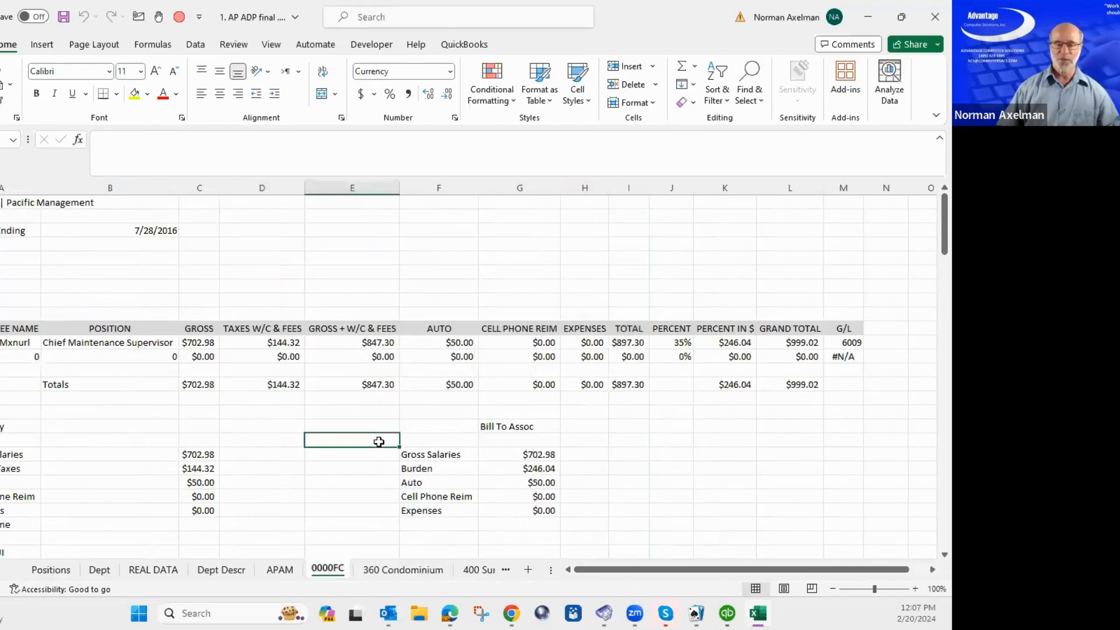
scroll(379, 442, "down", 4)
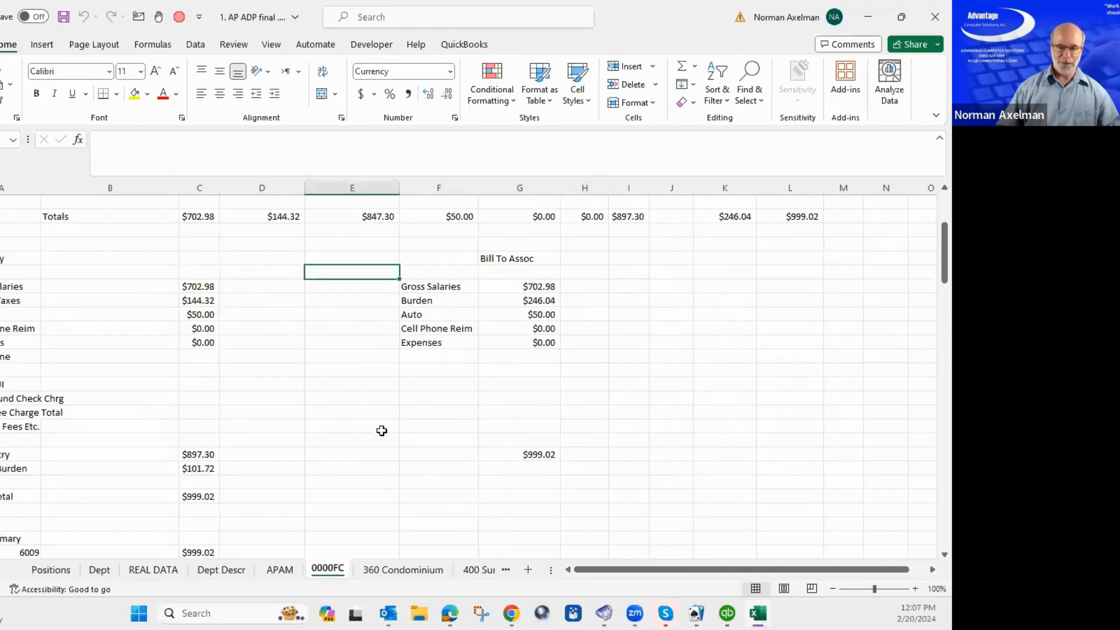
Close the payroll workbook without saving its changes.
left_click(384, 417)
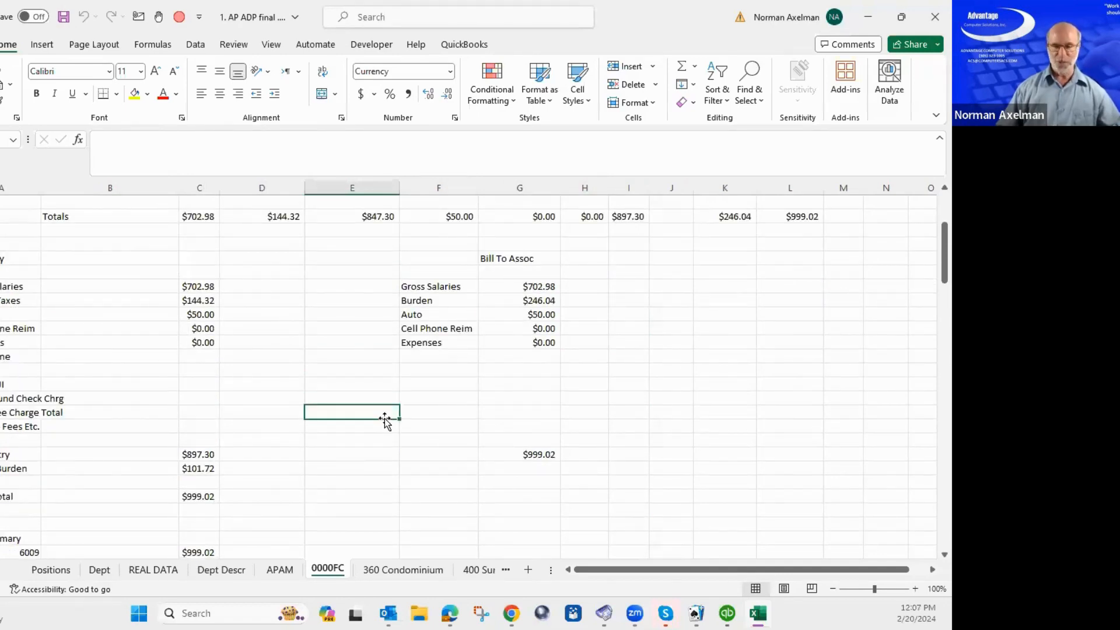
key("ctrl+w")
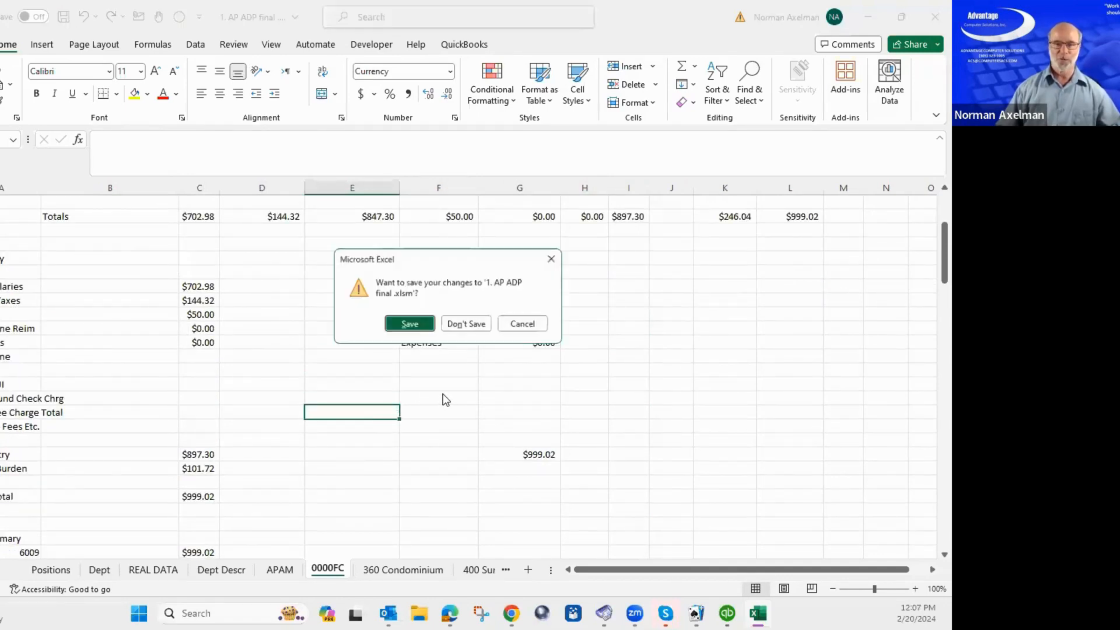
left_click(477, 330)
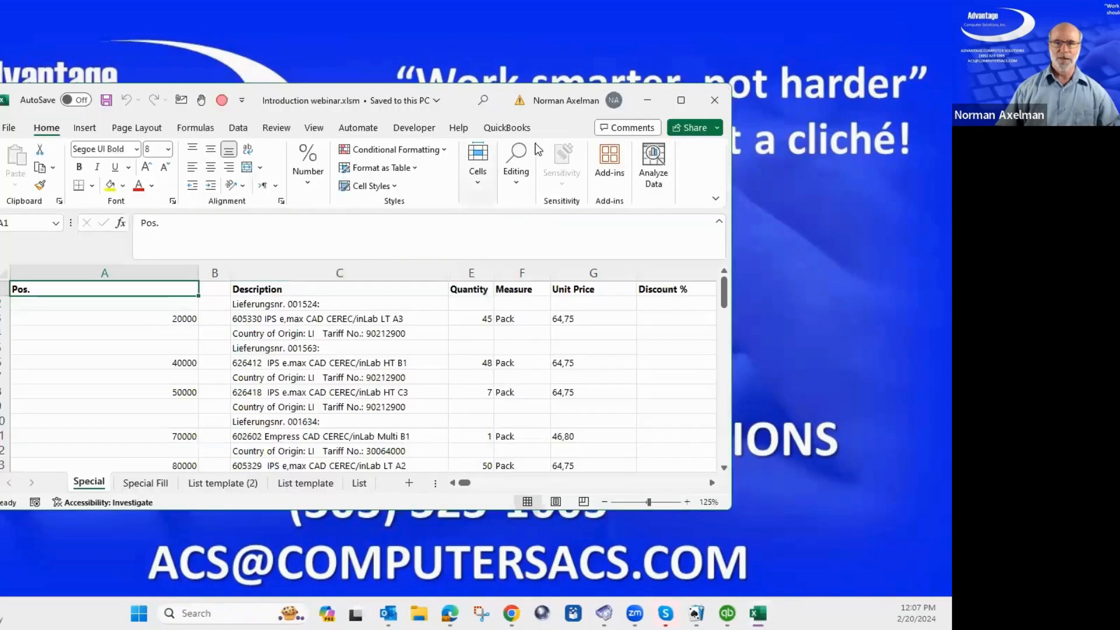
Maximize the workbook window and browse the Special sheet's item list.
left_click(680, 100)
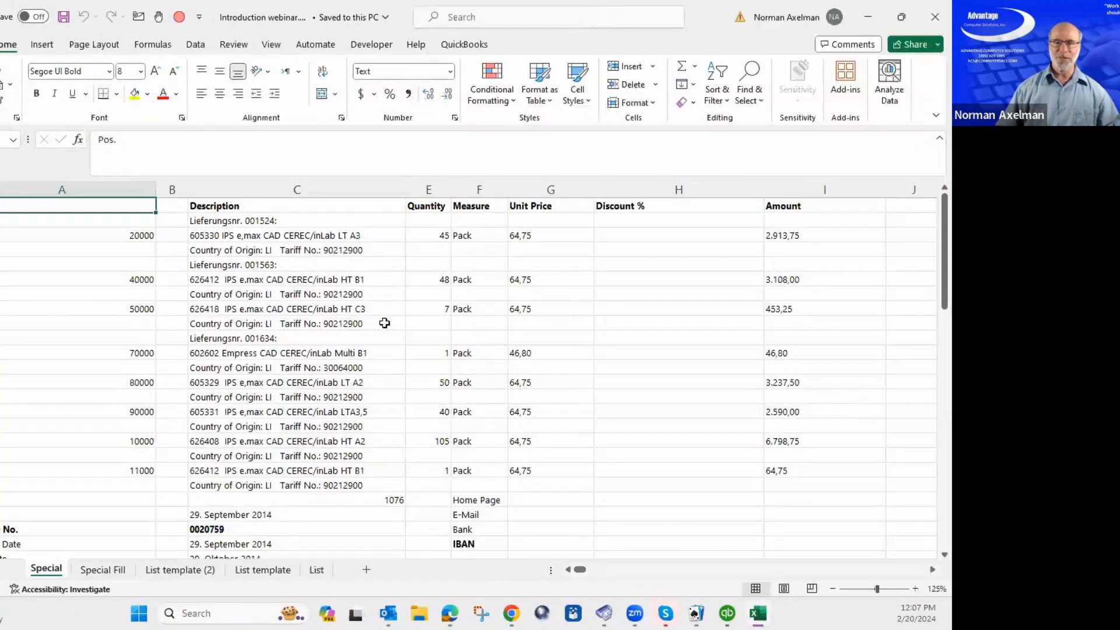
left_click(384, 323)
scroll(385, 350, "down", 2)
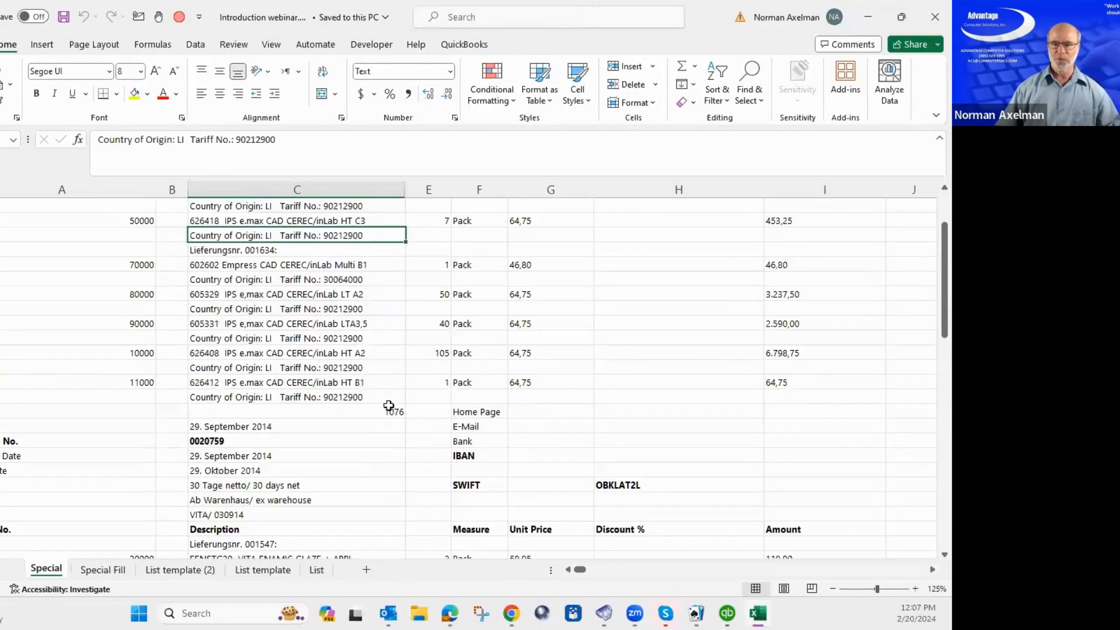
scroll(388, 405, "down", 5)
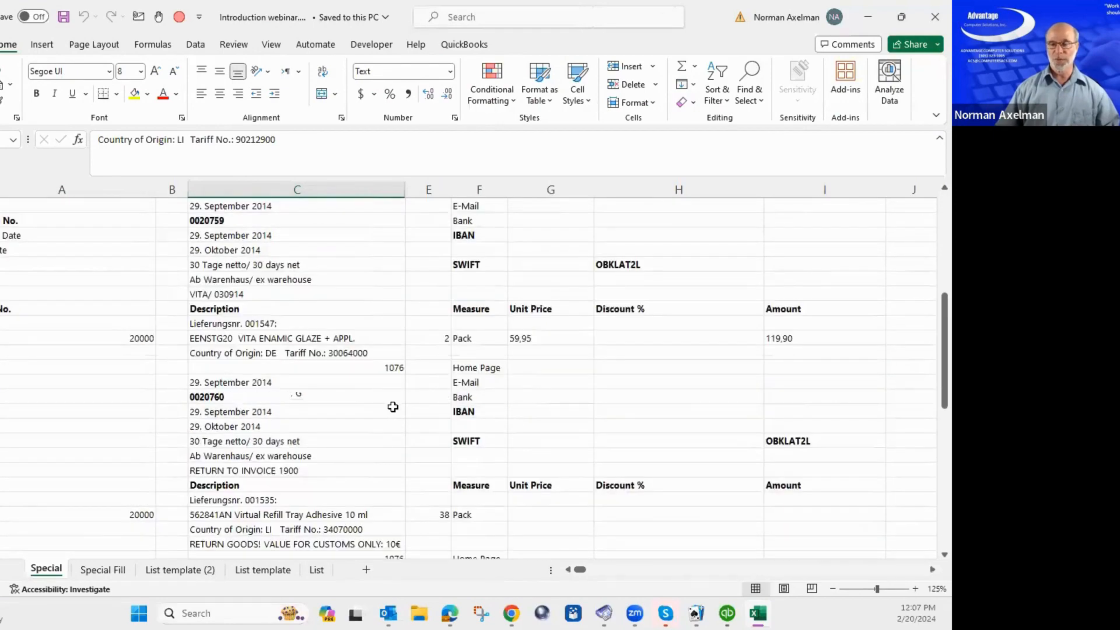
scroll(392, 406, "down", 4)
scroll(392, 407, "up", 11)
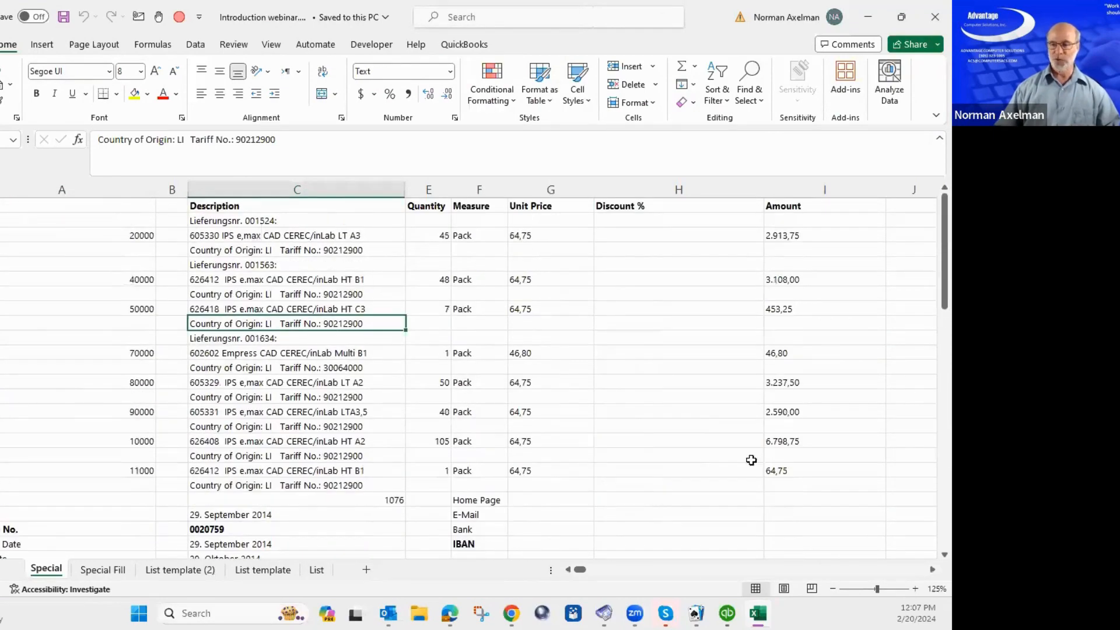
left_click(752, 460)
left_click(554, 368)
left_click(388, 354)
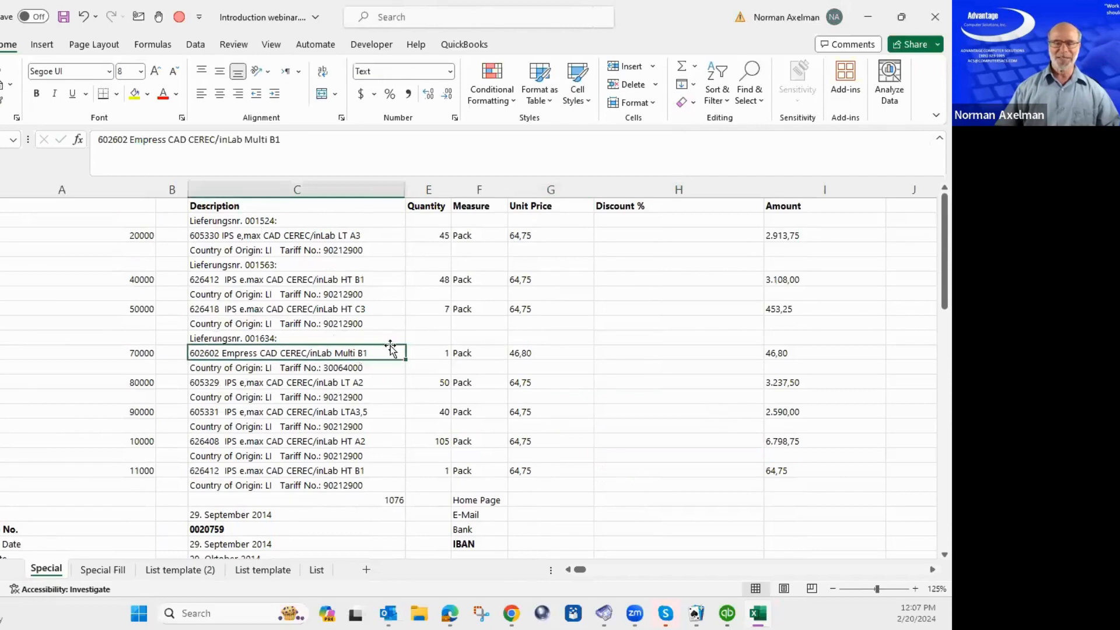
scroll(391, 348, "down", 18)
scroll(390, 345, "up", 8)
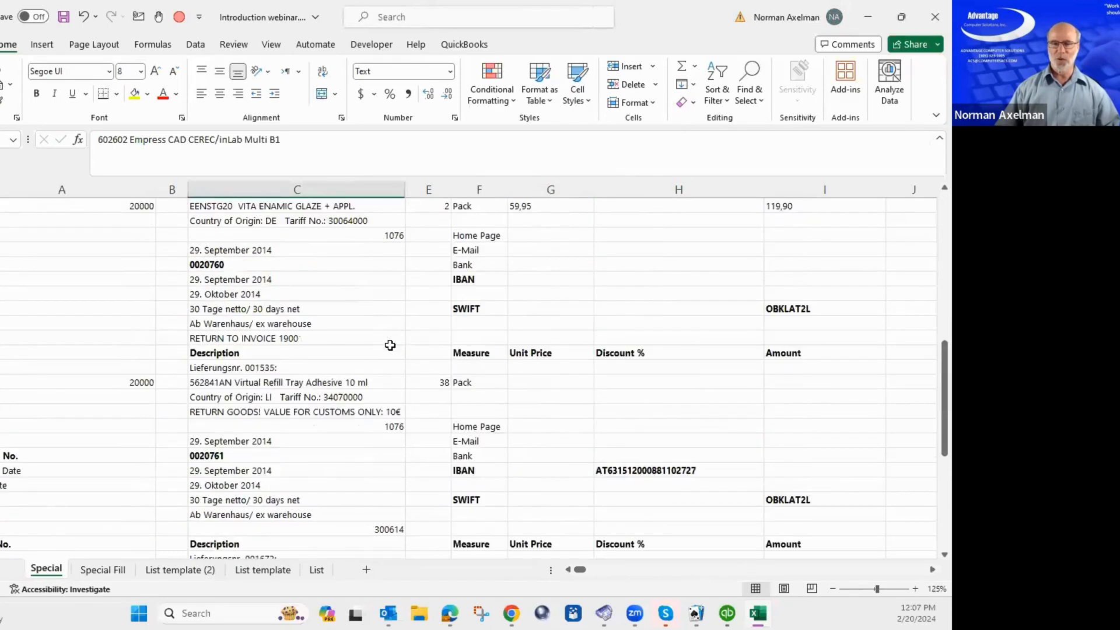
scroll(390, 346, "up", 10)
Select the Quantity column and attempt a row deletion, accidentally entering 'gsk' in a cell.
left_click(445, 283)
key("ctrl+space")
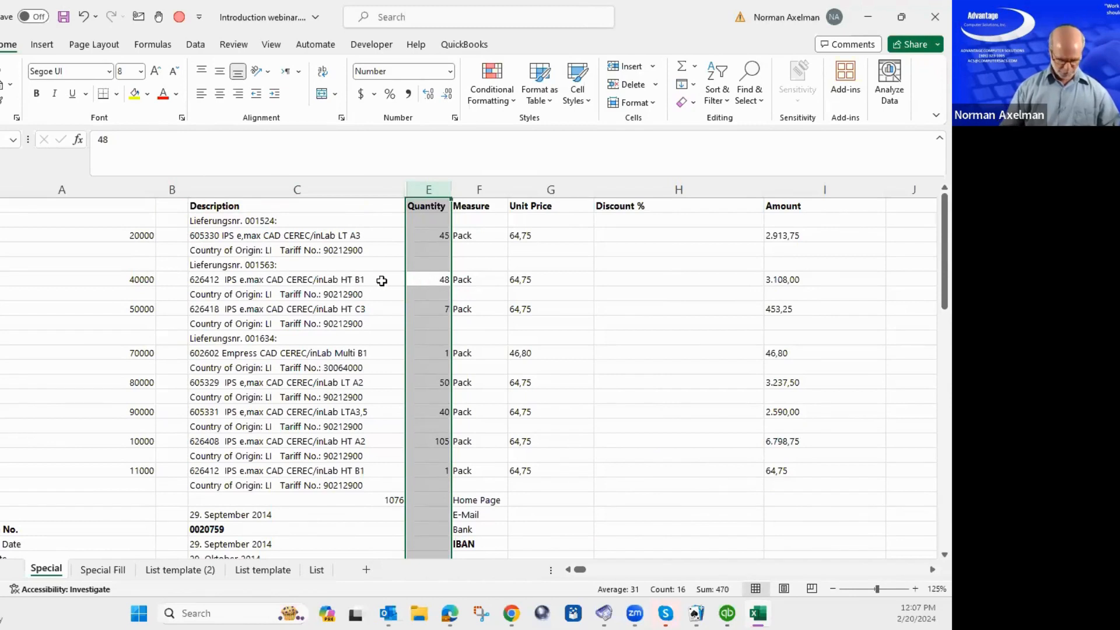
type("gsk")
key("Return")
key("alt+e")
type("d")
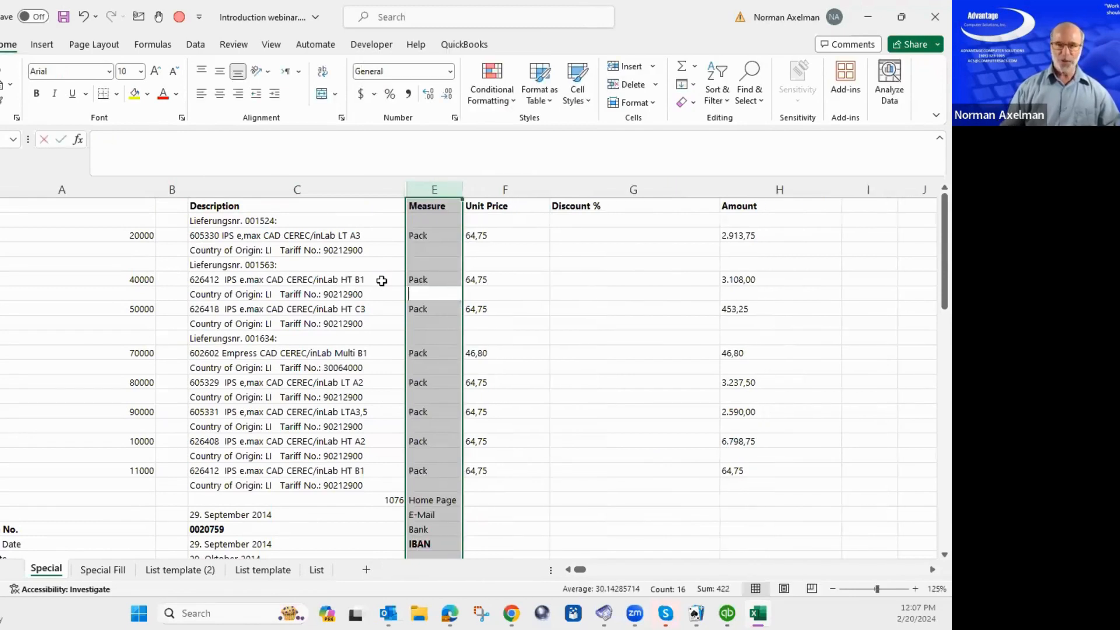
type("r")
key("Return")
Undo the stray entry, select the column's blank cells and delete their entire rows.
key("ctrl+z")
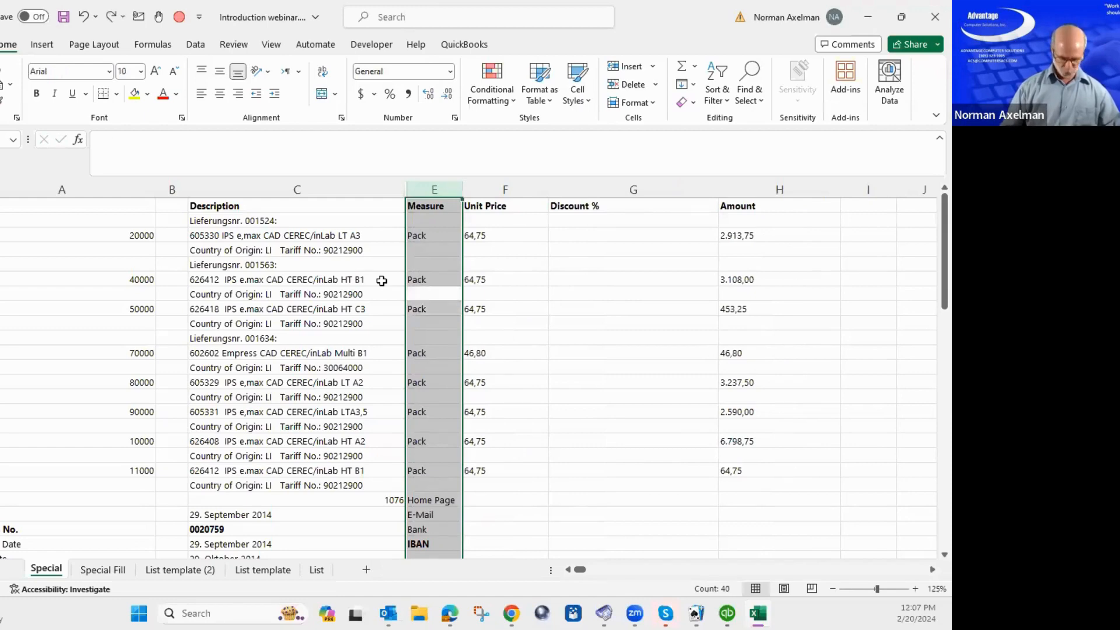
key("ctrl+g")
key("alt+s")
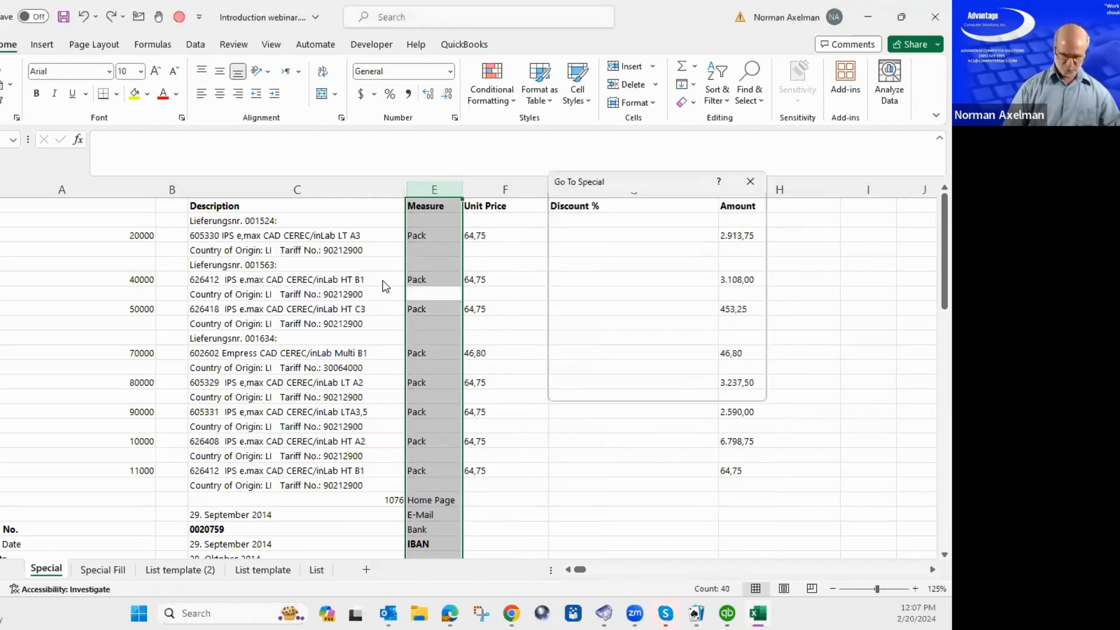
key("k")
key("Return")
key("alt+e")
key("d")
key("r")
key("Return")
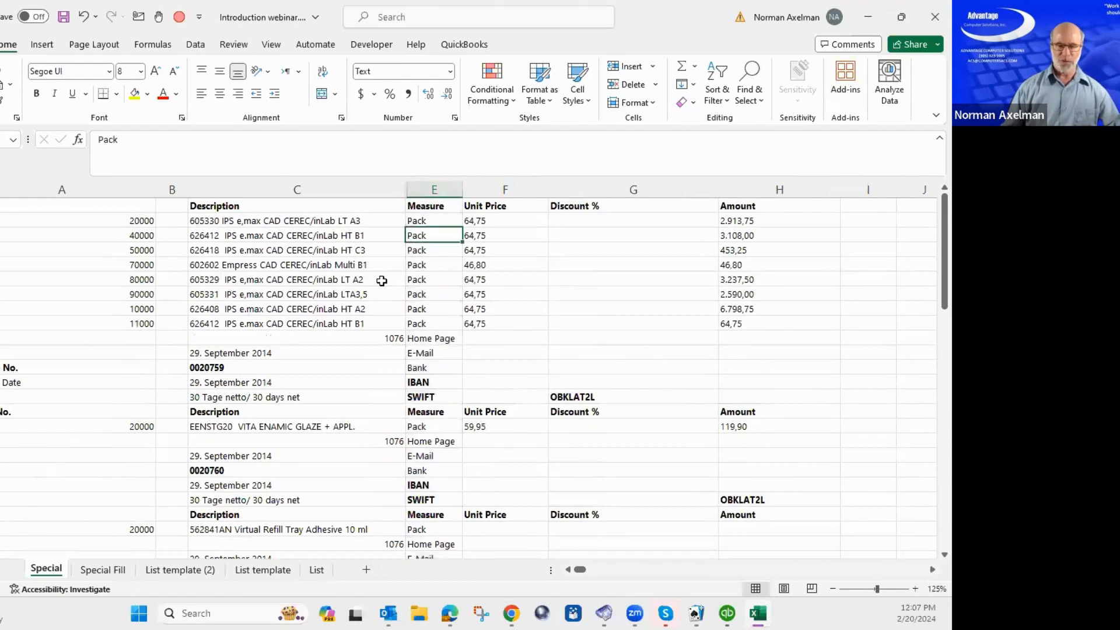
Undo the deletions to restore the Quantity column and clear the stray 'gsk' entry.
key("ctrl+z")
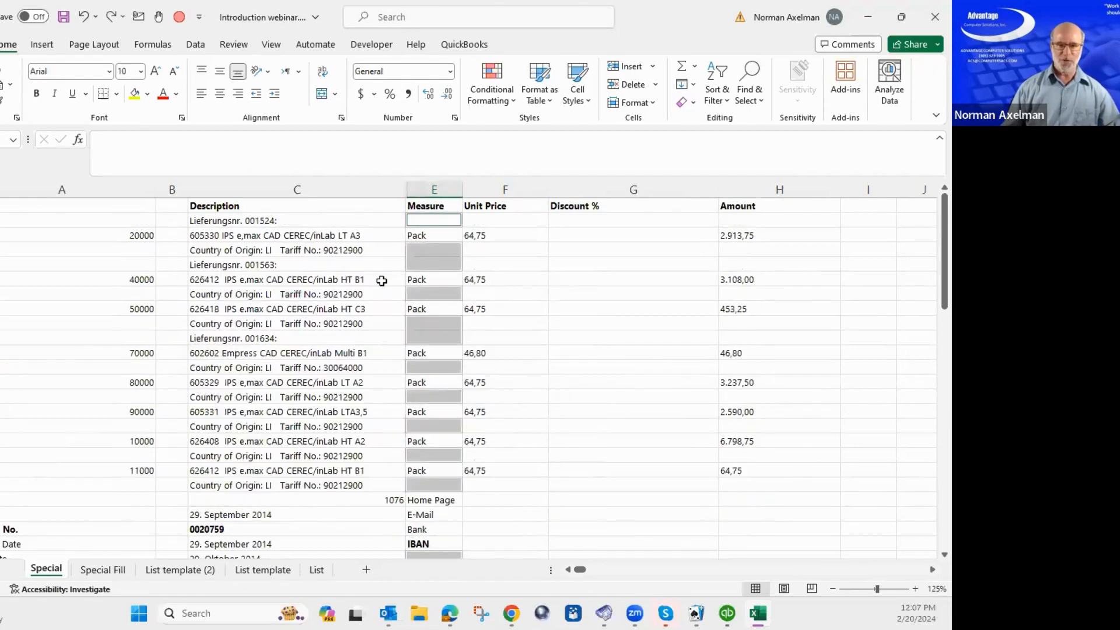
key("Up")
key("Home")
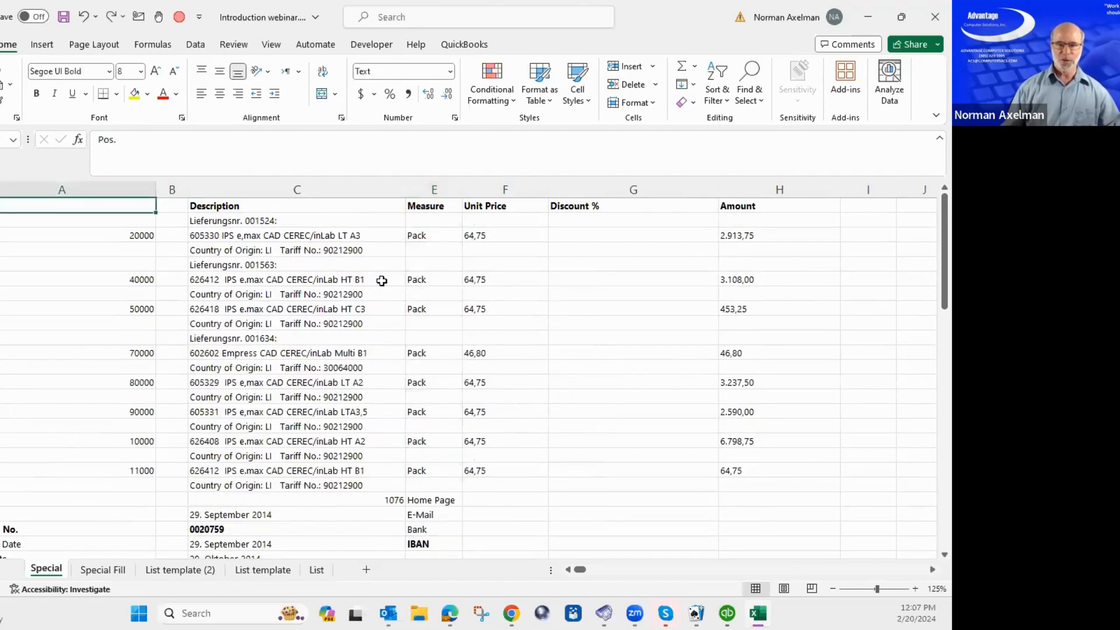
key("ctrl+z")
key("Up")
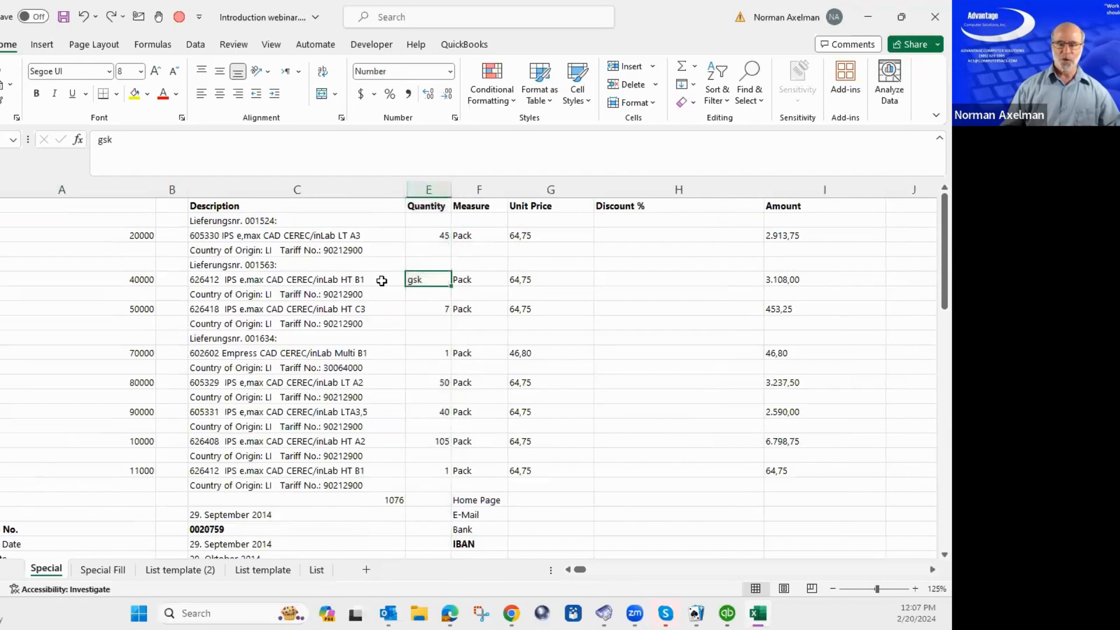
key("Delete")
Reselect the Quantity column, select its blanks via Go To Special, and delete those entire rows.
key("ctrl+space")
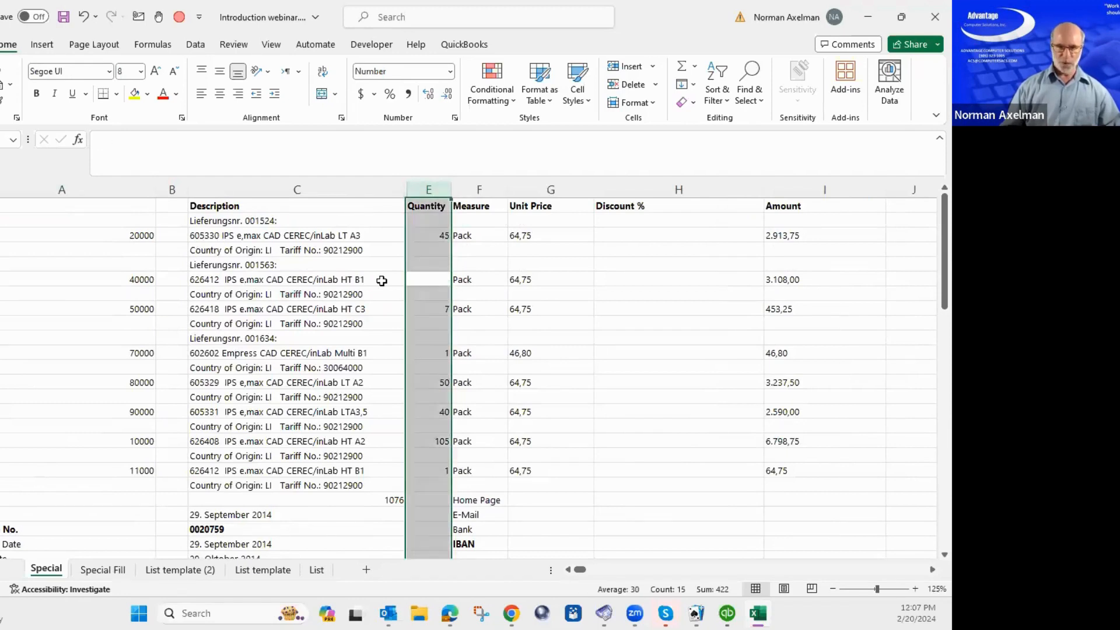
key("ctrl+g")
key("alt+s")
key("Return")
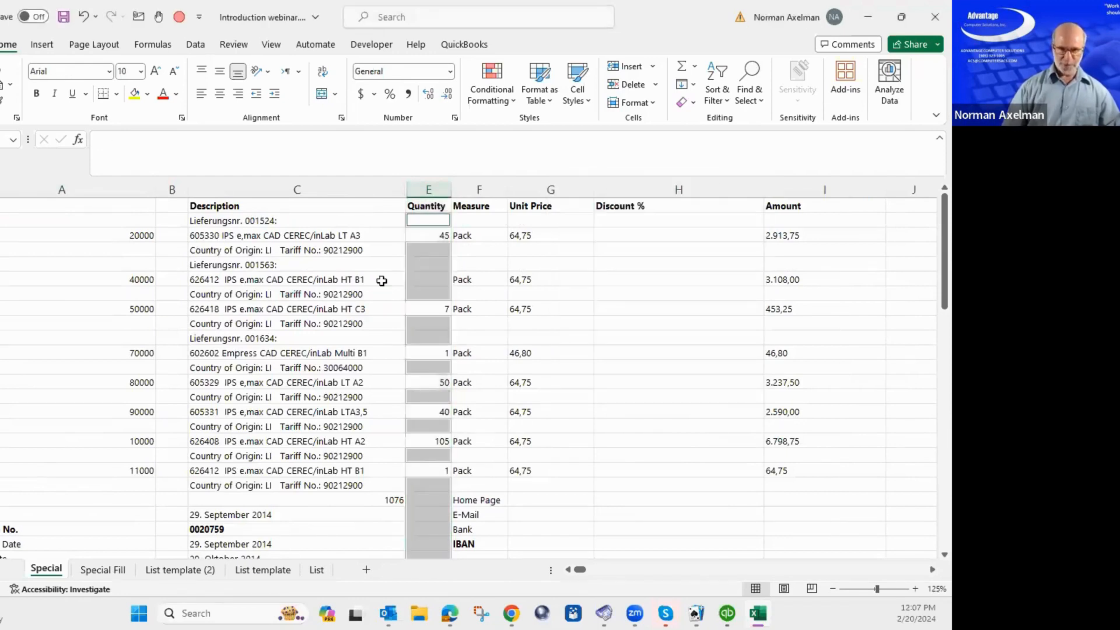
key("h")
key("d")
key("r")
key("Down")
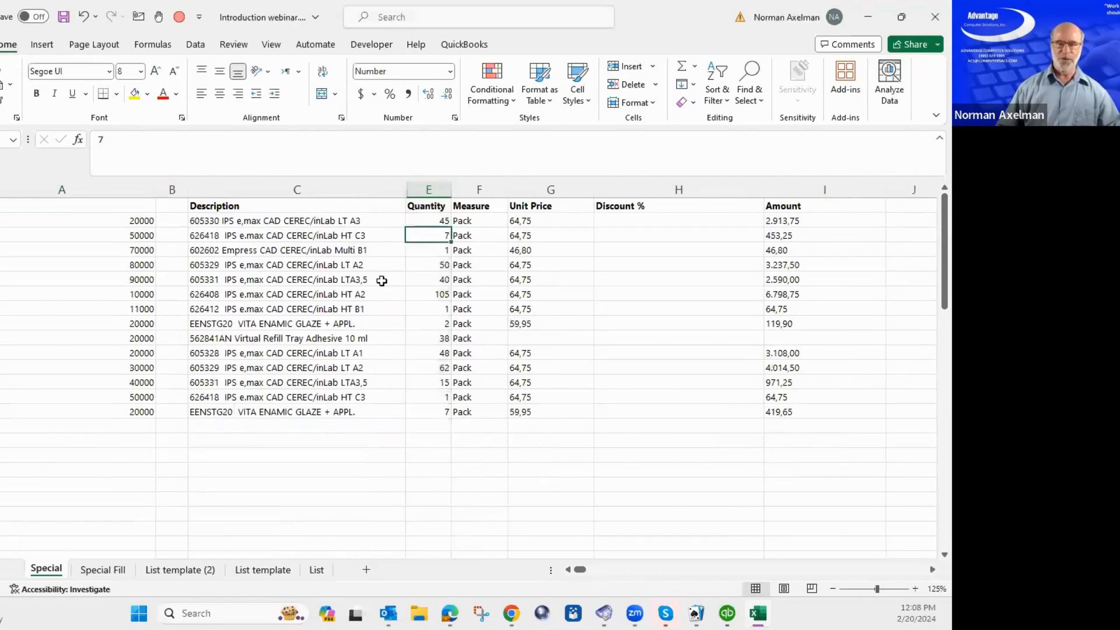
key("Down")
key("Down")
key("Down")
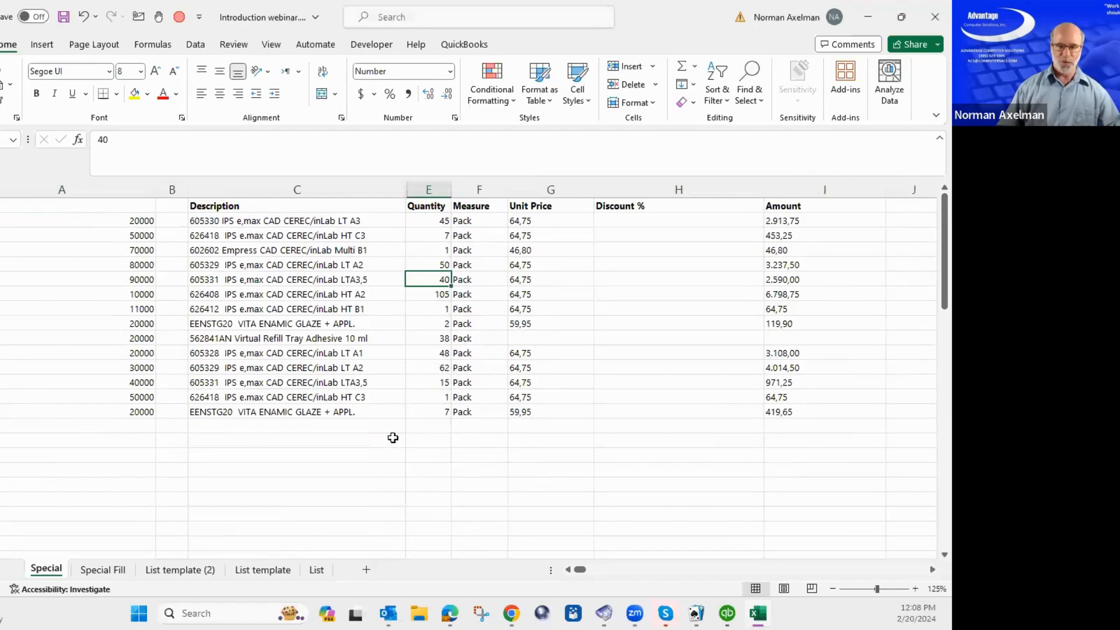
Switch to the List sheet and look over the stacked entries and empty columns beside them.
left_click(316, 570)
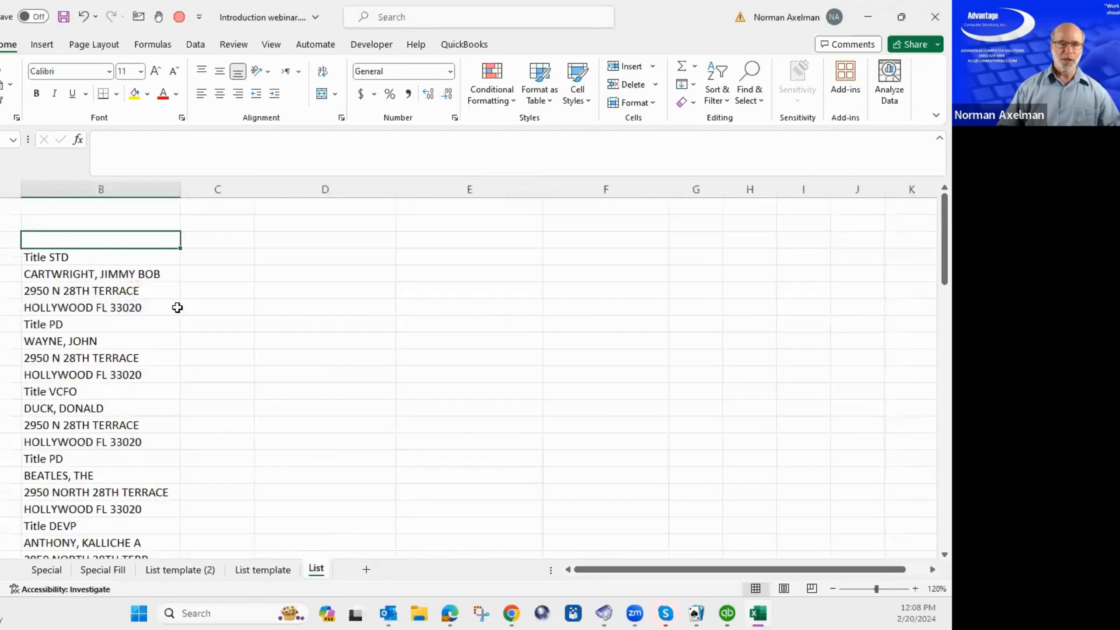
left_click(151, 288)
scroll(145, 328, "down", 6)
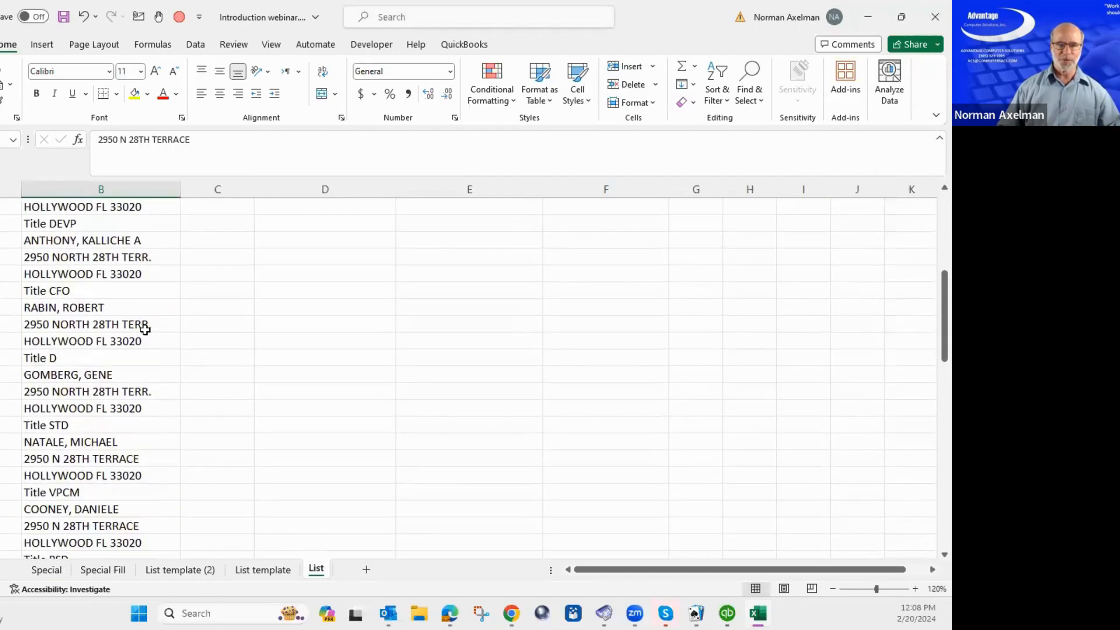
scroll(145, 330, "up", 5)
scroll(145, 330, "up", 1)
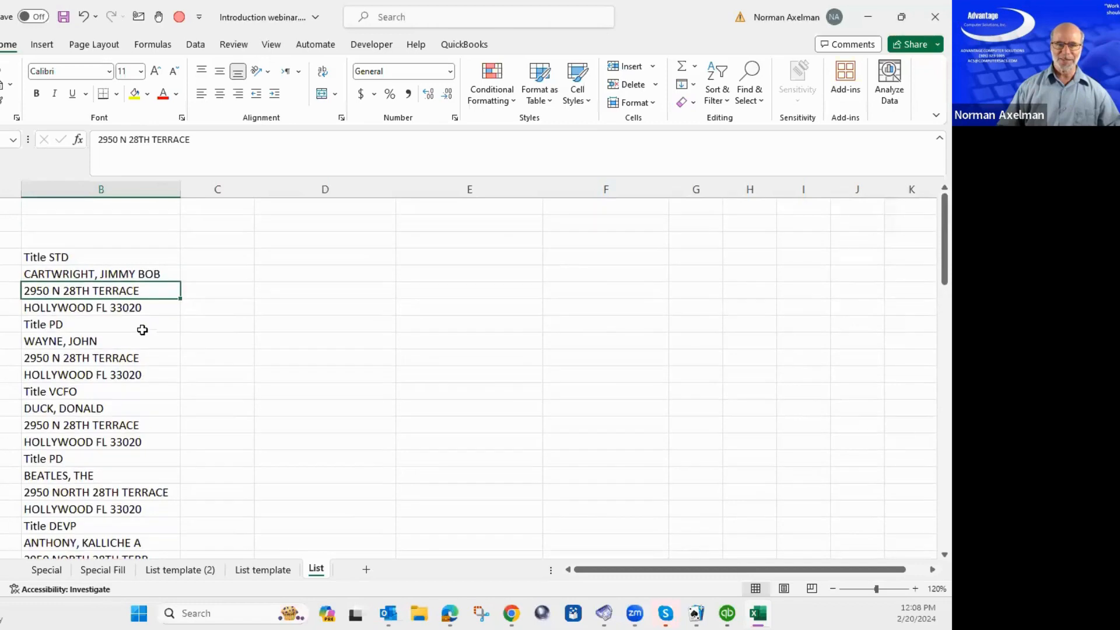
left_click(210, 238)
left_click(295, 240)
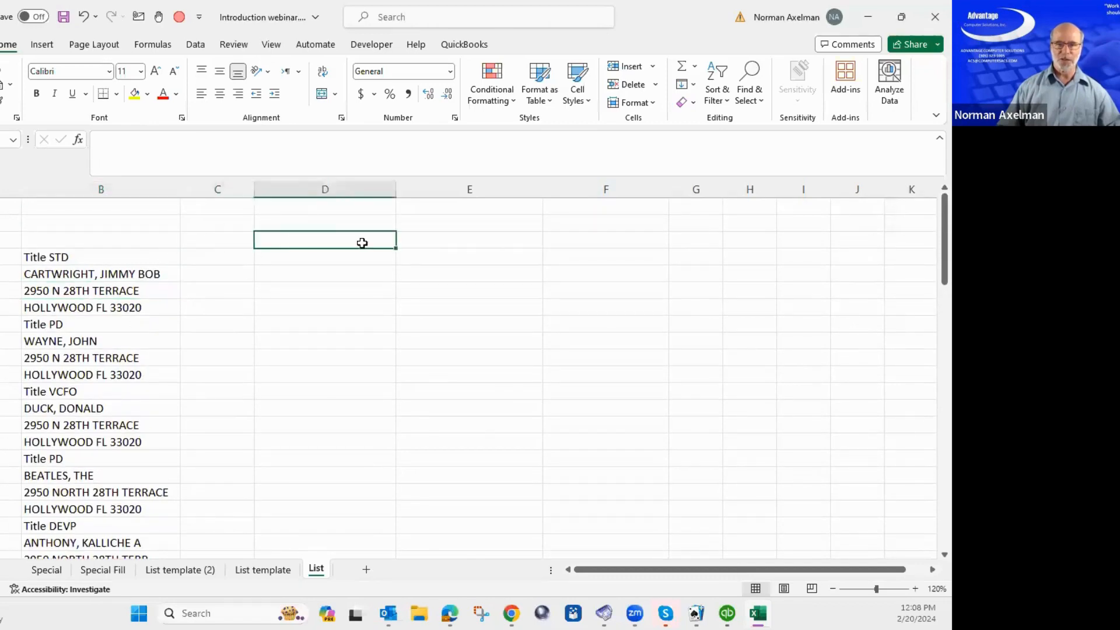
left_click(402, 244)
left_click(604, 252)
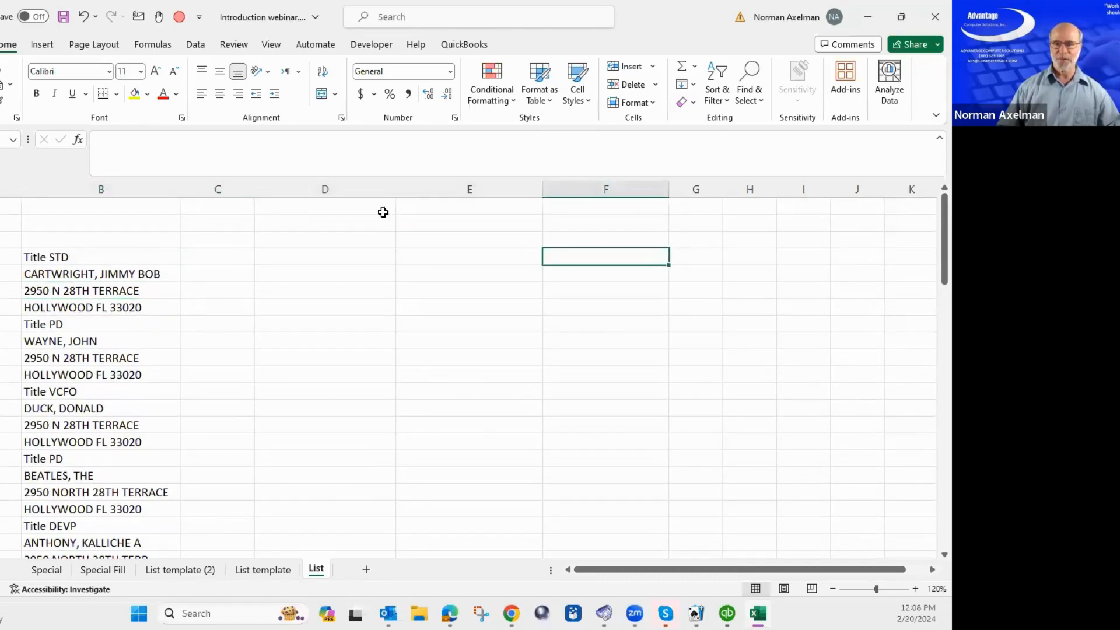
left_click(233, 235)
left_click(295, 238)
Select the block of list entries and run the table-building macro with Ctrl+Shift+A.
left_click(96, 273)
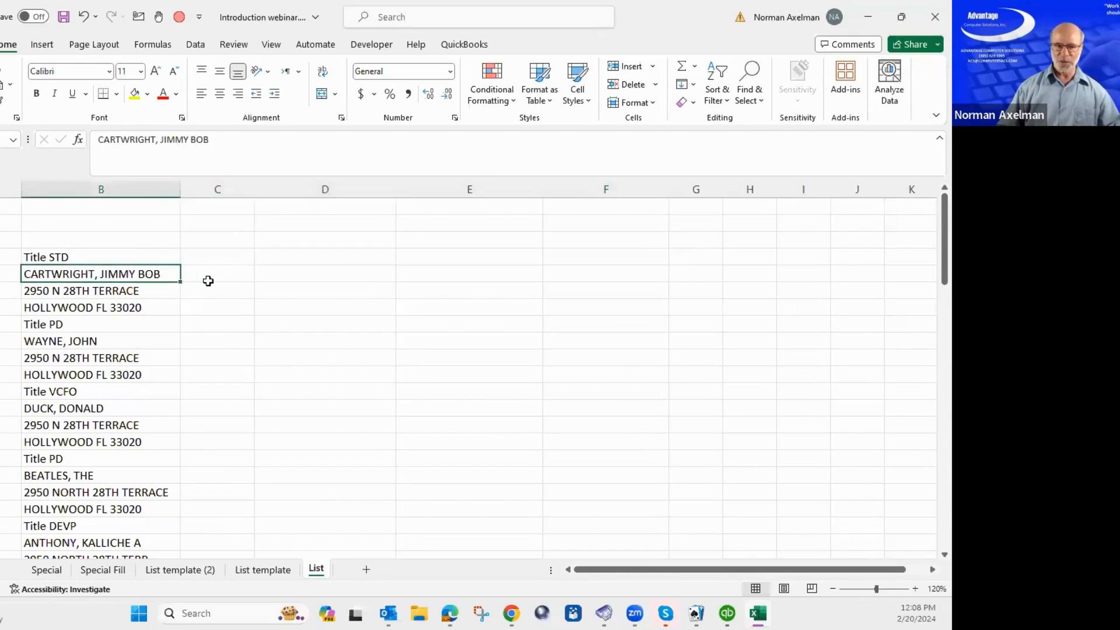
left_click(204, 278)
left_click_drag(195, 297, 375, 300)
key("Left")
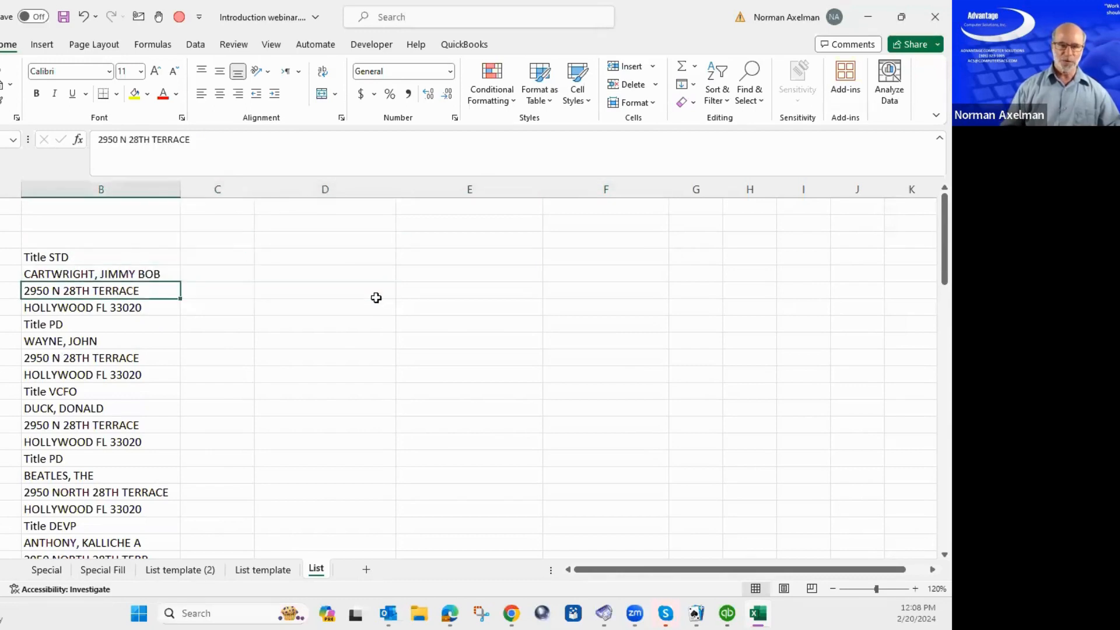
key("ctrl+a")
key("Up")
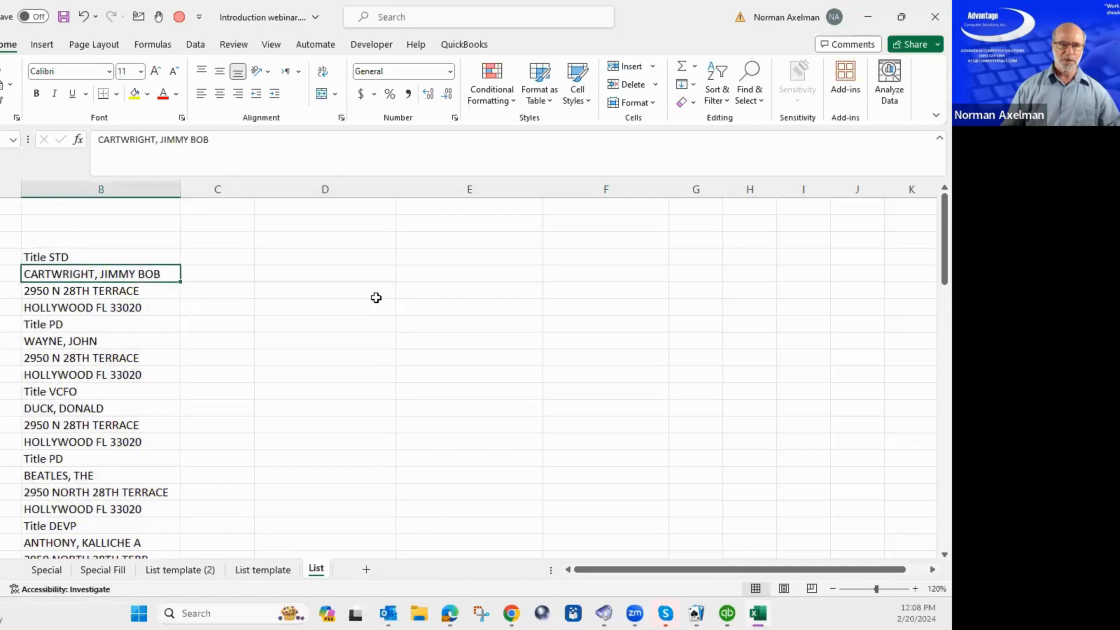
key("ctrl+a")
key("Up")
key("ctrl+shift+a")
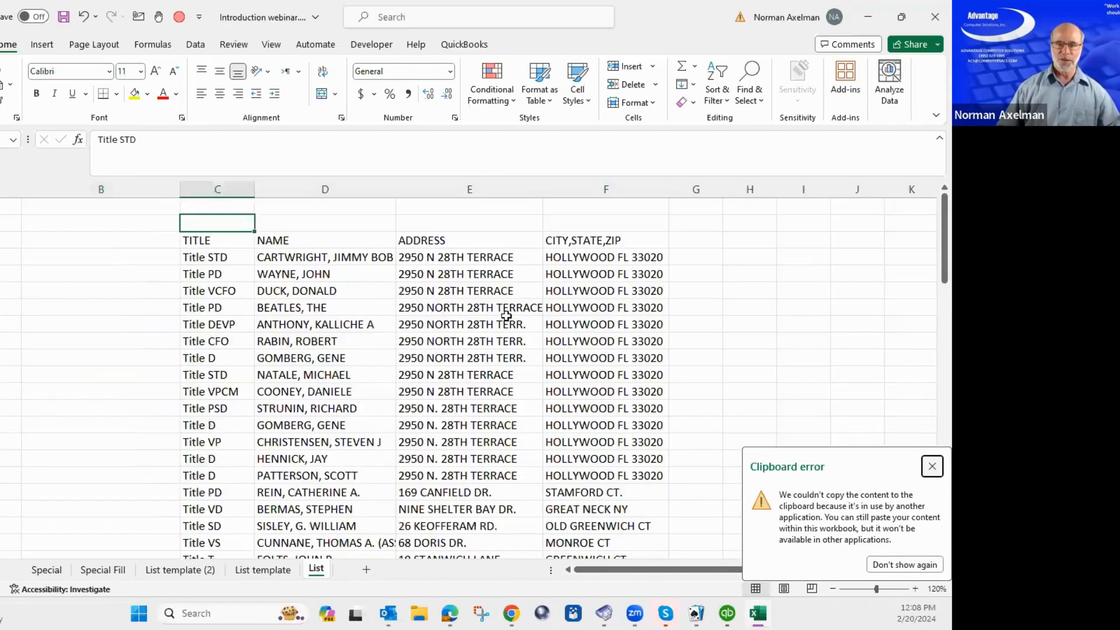
Autofit the NAME column and insert a blank column after it.
left_click(357, 252)
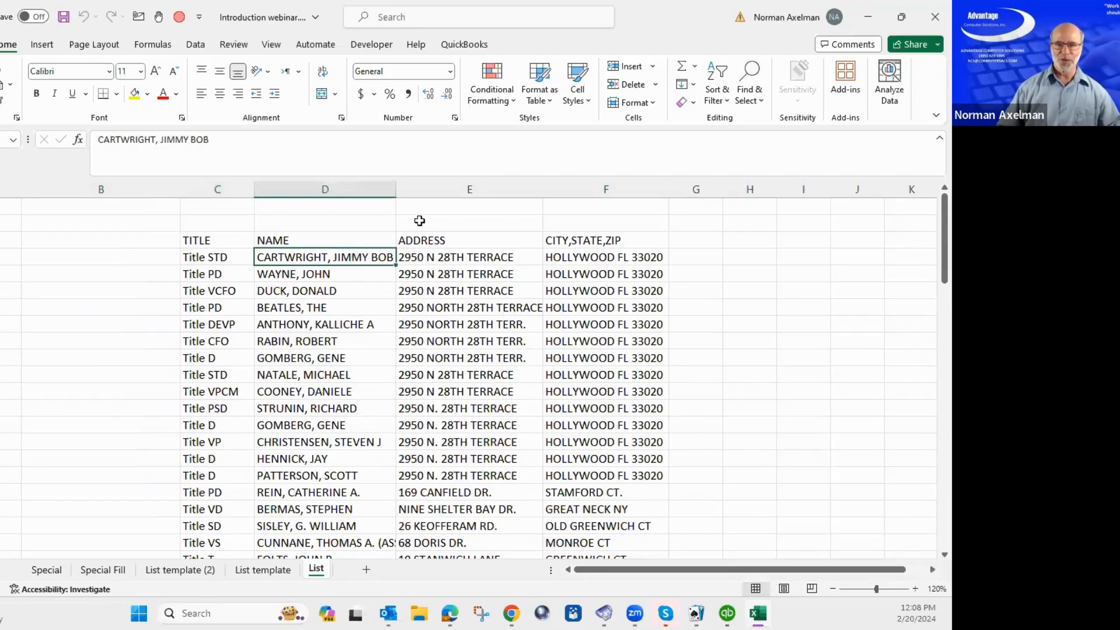
double_click(405, 191)
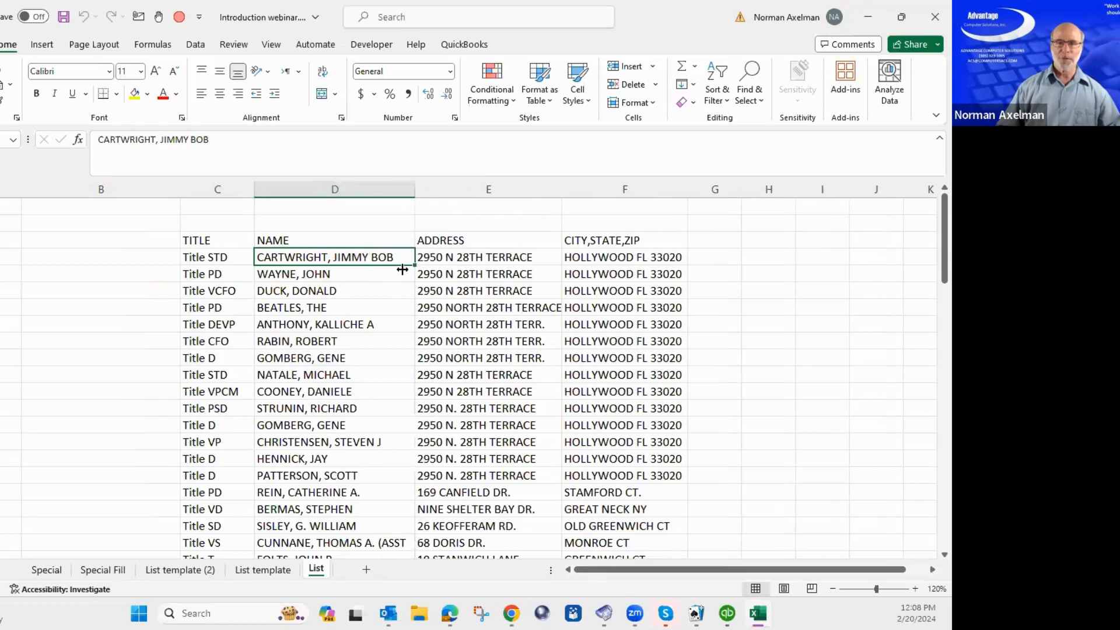
left_click(342, 274)
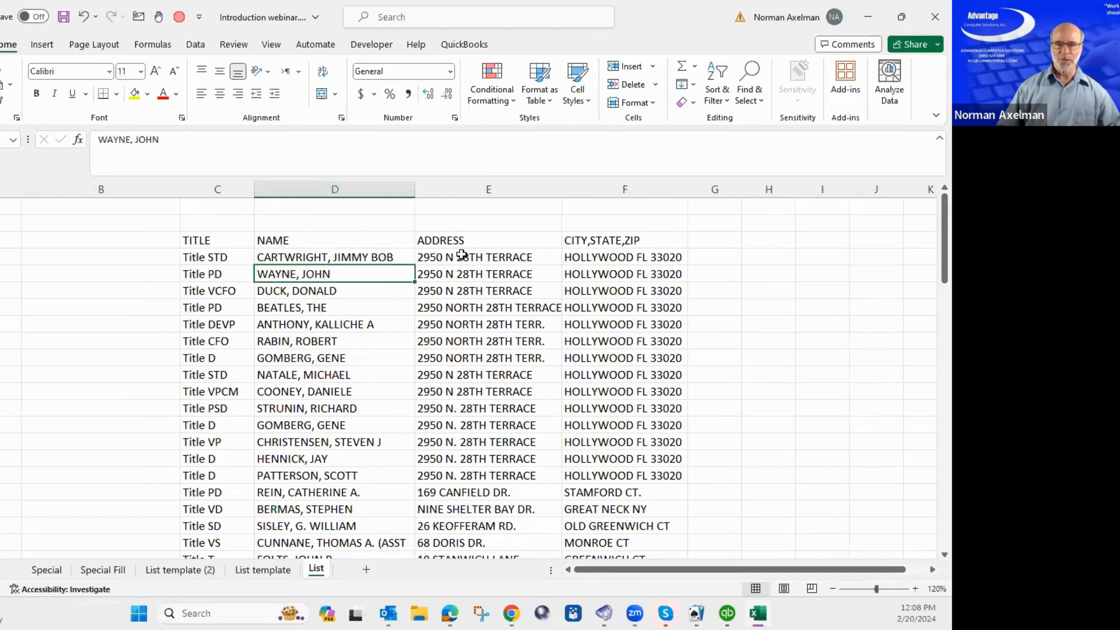
left_click(462, 255)
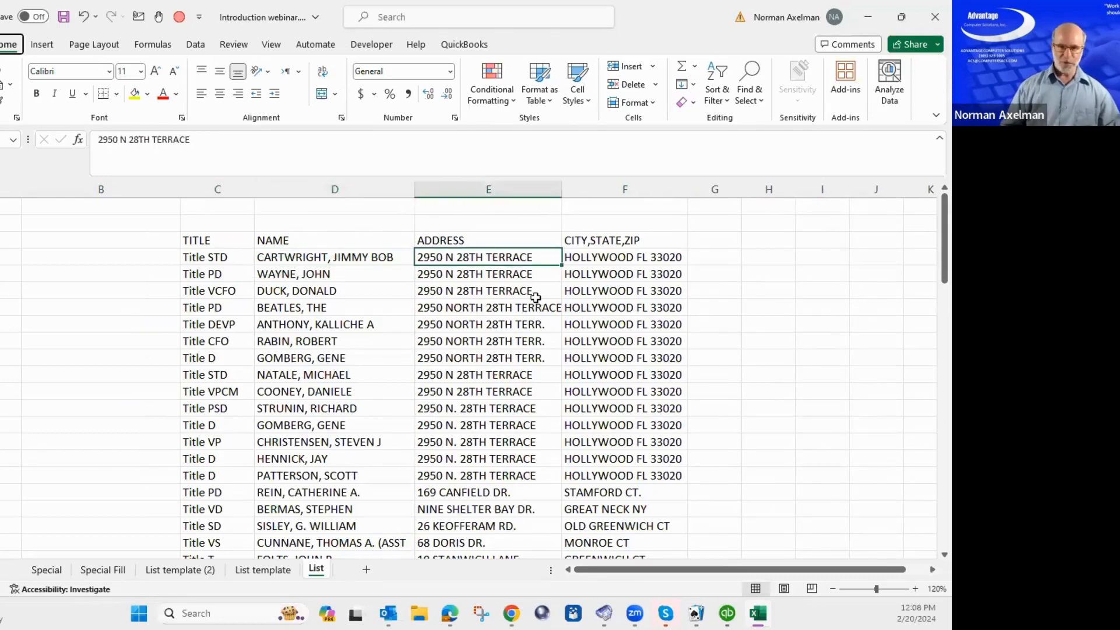
key("alt+i")
key("c")
key("Left")
Split the selected names at the comma using Text to Columns, Delimited, Comma.
key("ctrl+shift+Down")
key("alt+a")
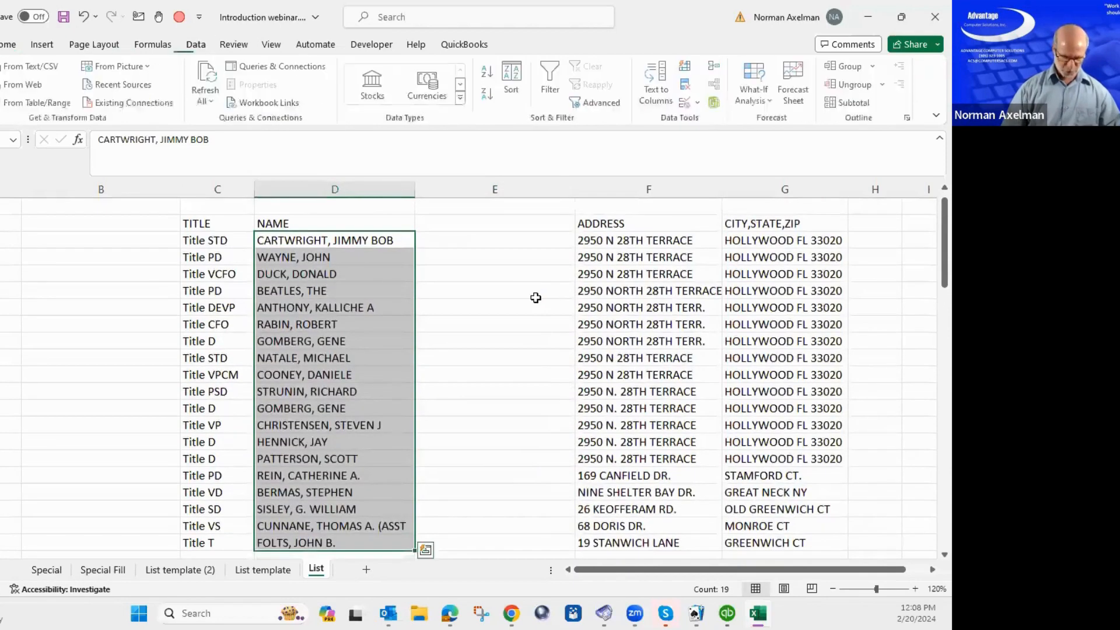
key("e")
key("n")
key("c")
key("f")
key("Left")
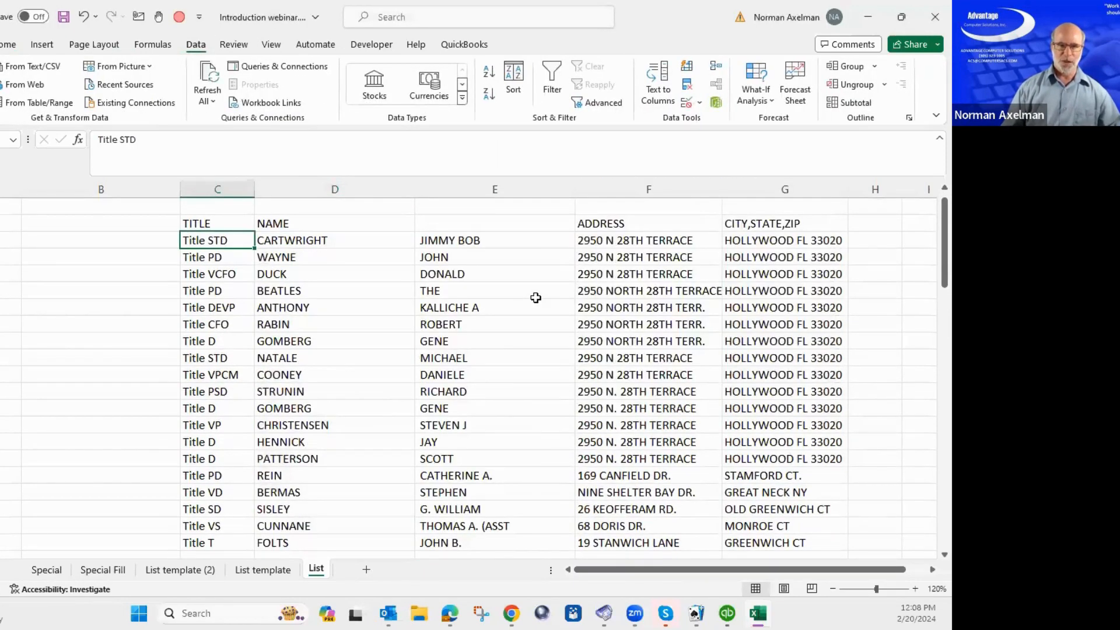
key("Left")
key("shift+Down")
key("shift+Down")
key("shift+Down")
key("shift+Down")
key("shift+Down")
key("shift+Down")
key("shift+Down")
key("shift+Down")
key("shift+Down")
key("shift+Down")
key("shift+Down")
key("shift+Down")
key("shift+Down")
key("shift+Down")
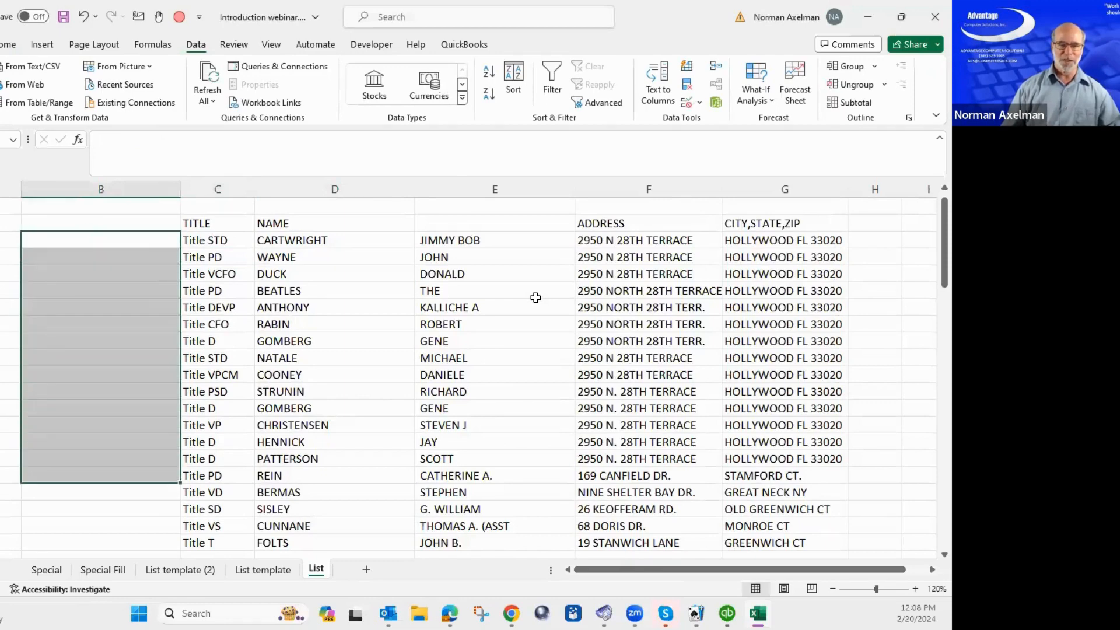
Enter =PROPER(D4) into all selected cells left of TITLE with Ctrl+Enter.
key("shift+Down")
key("shift+Down")
key("shift+Down")
key("shift+Down")
type("=proper(")
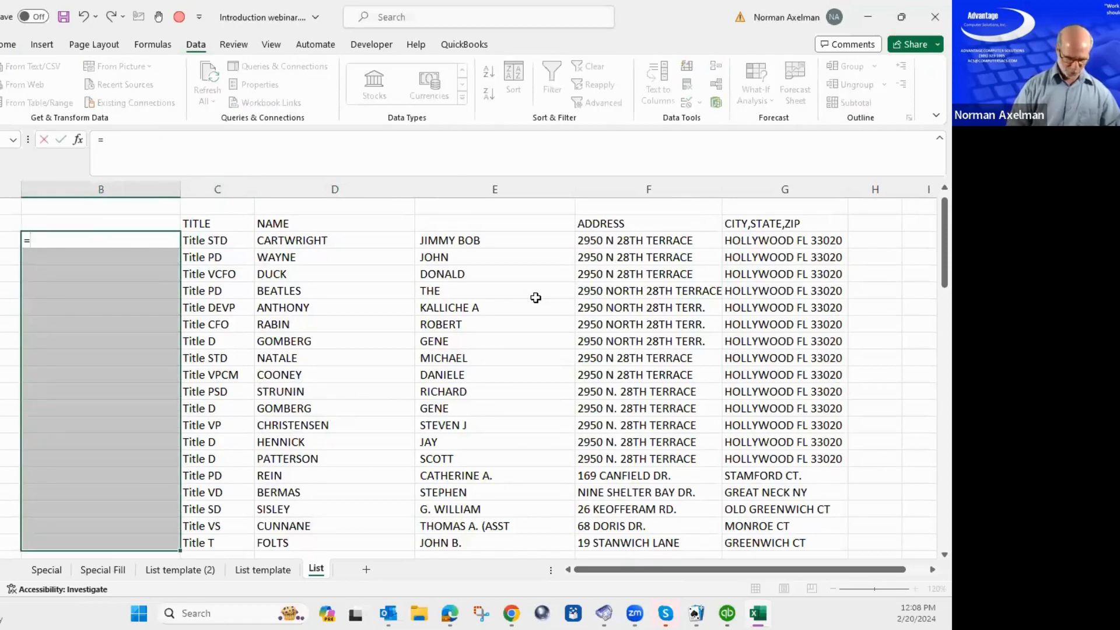
key("Right")
key("Right")
key("Right")
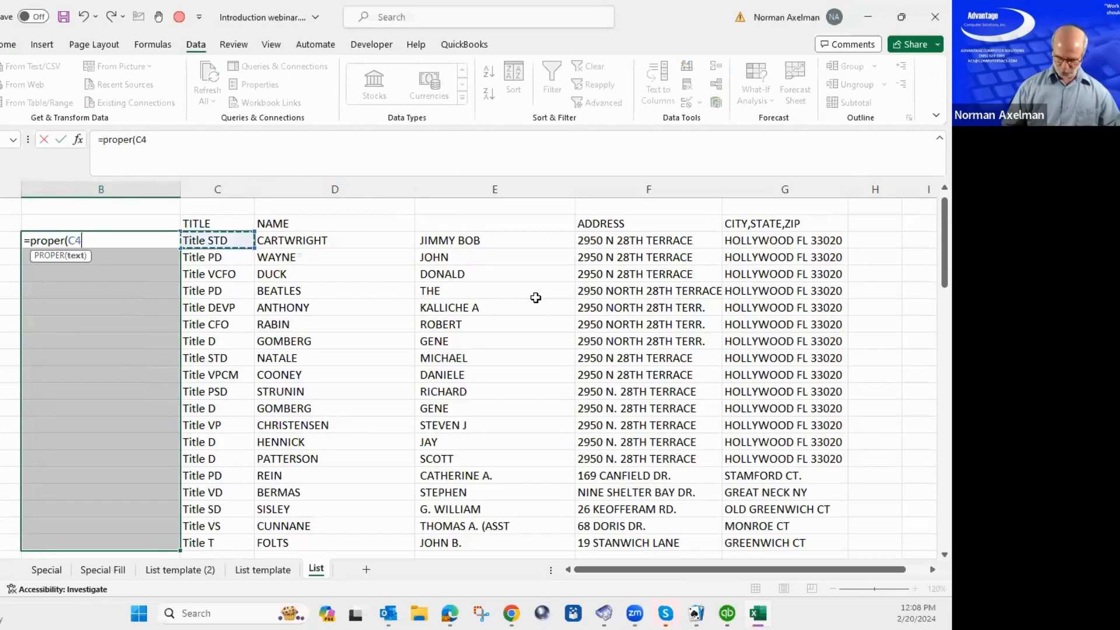
key("Left")
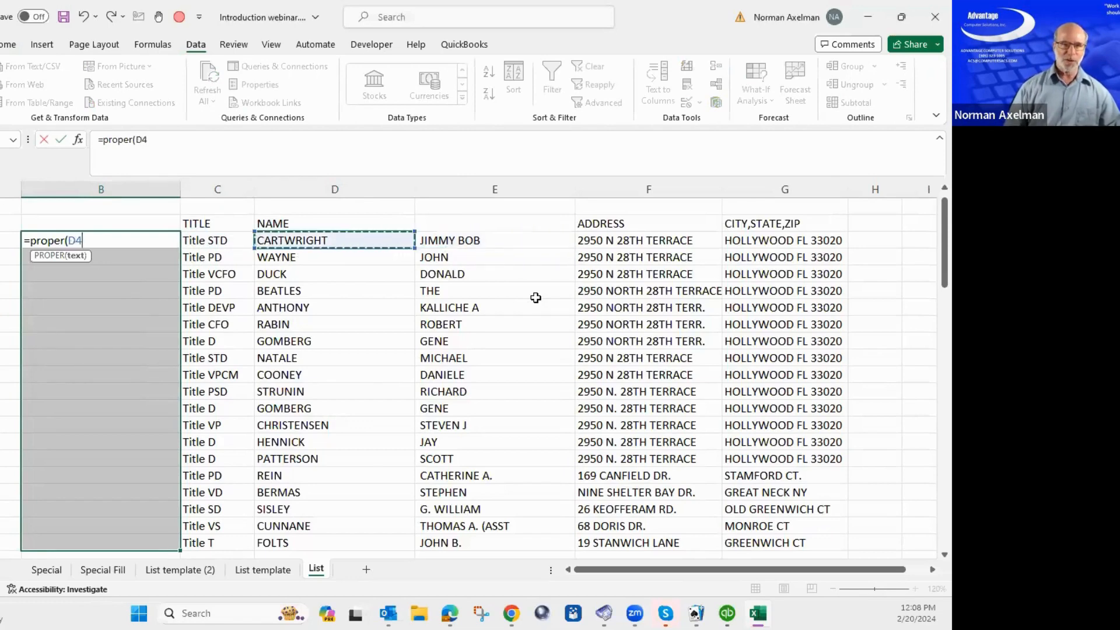
key("ctrl+Return")
key("Left")
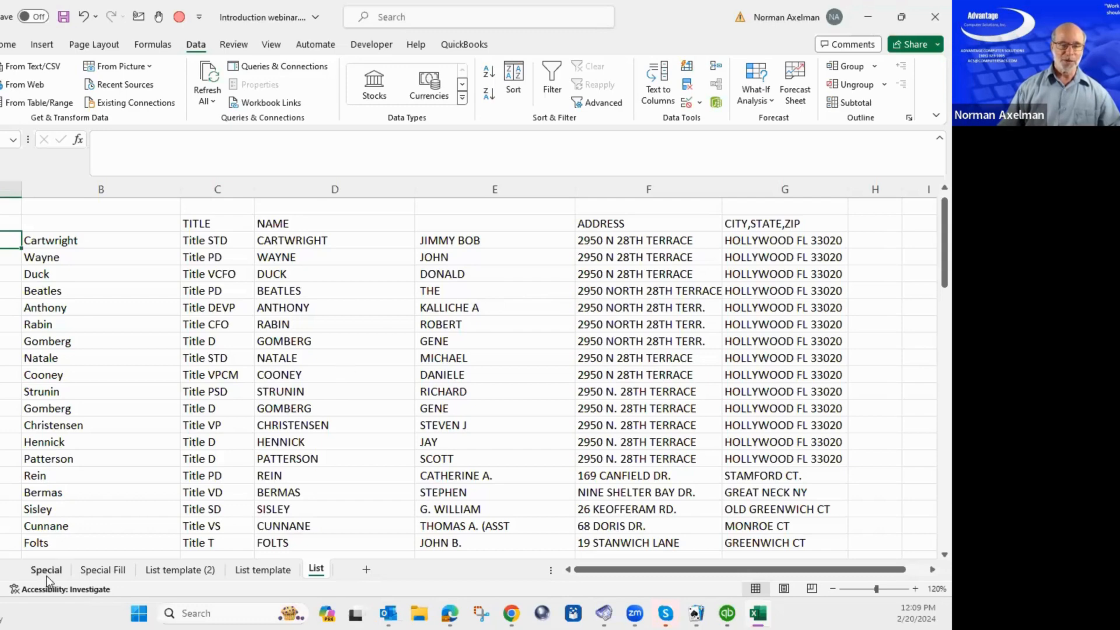
Close Excel without saving, then relaunch it from the desktop shortcut.
left_click(406, 396)
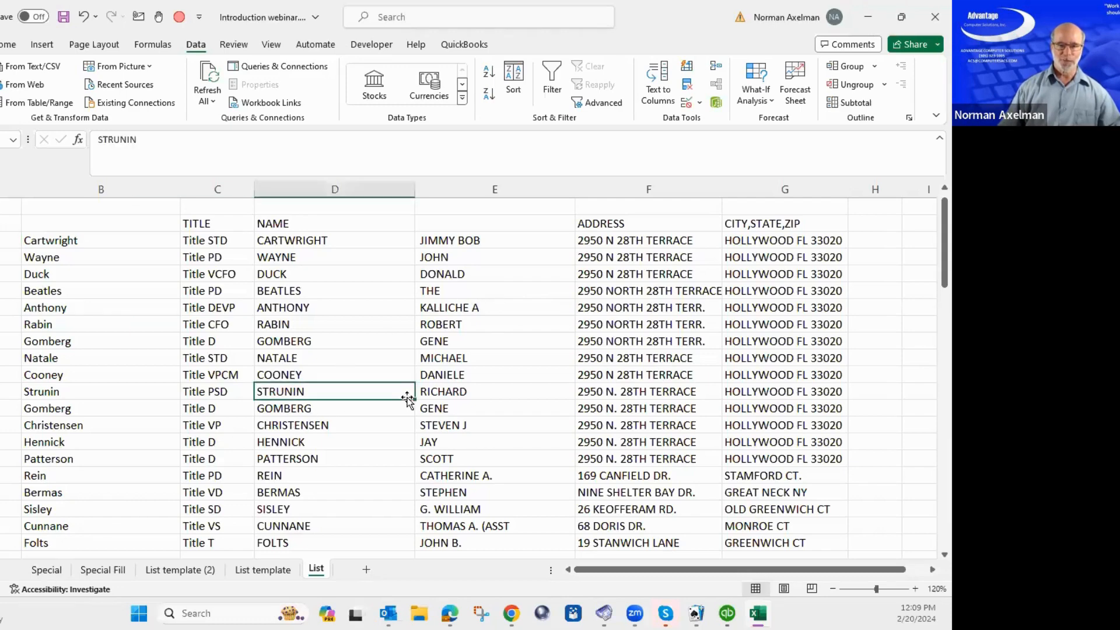
key("alt+F4")
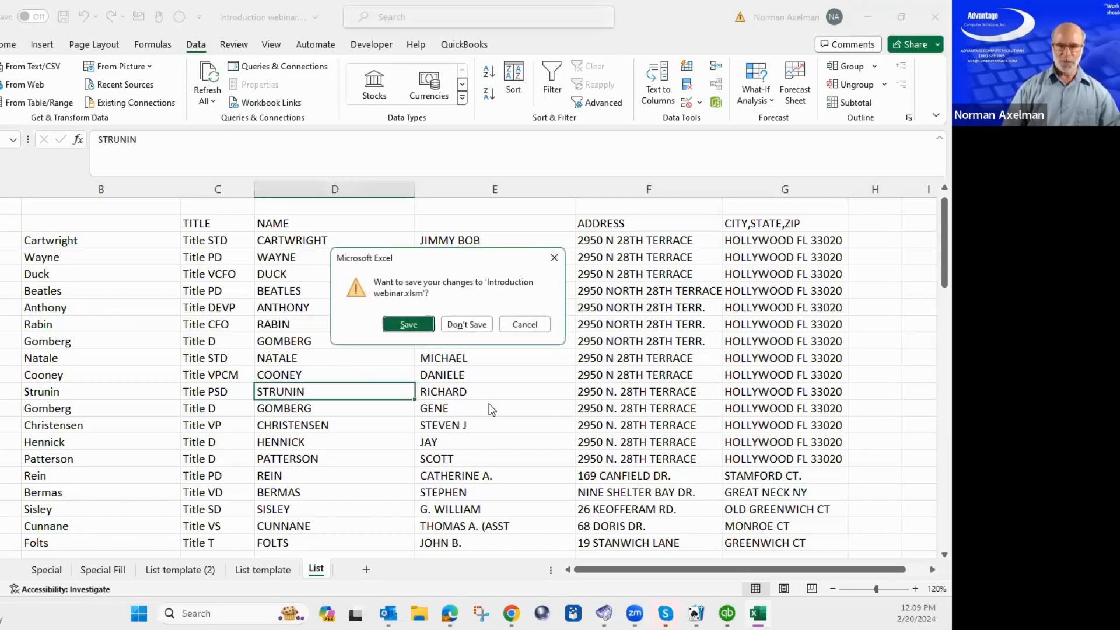
key("n")
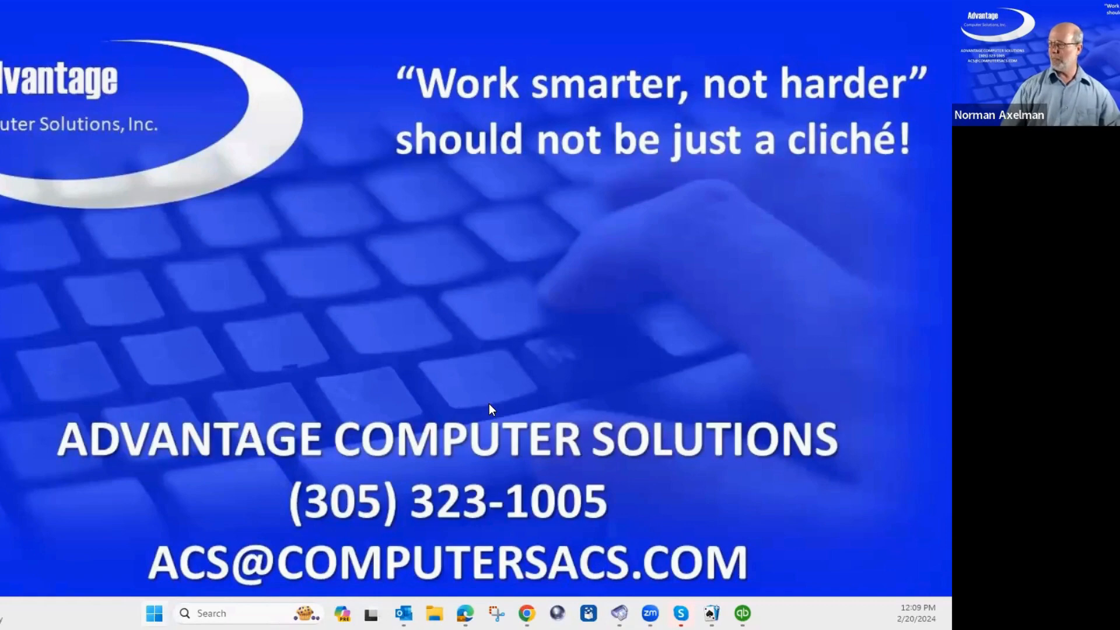
double_click(132, 357)
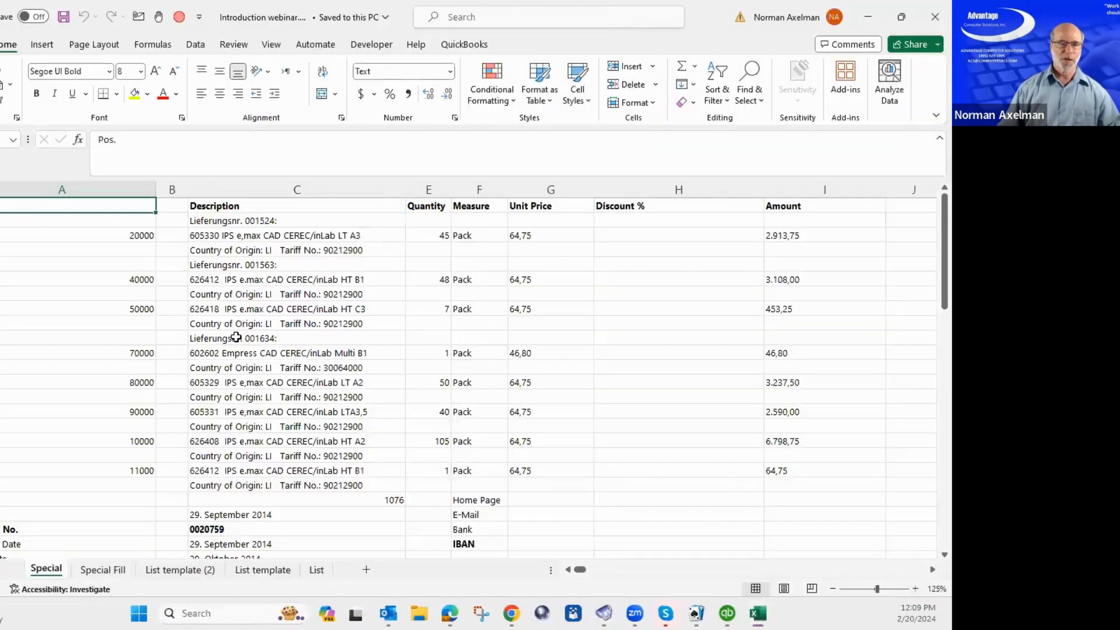
Browse the reopened Special sheet's Quantity and Unit Price cells.
left_click(235, 337)
scroll(426, 357, "down", 8)
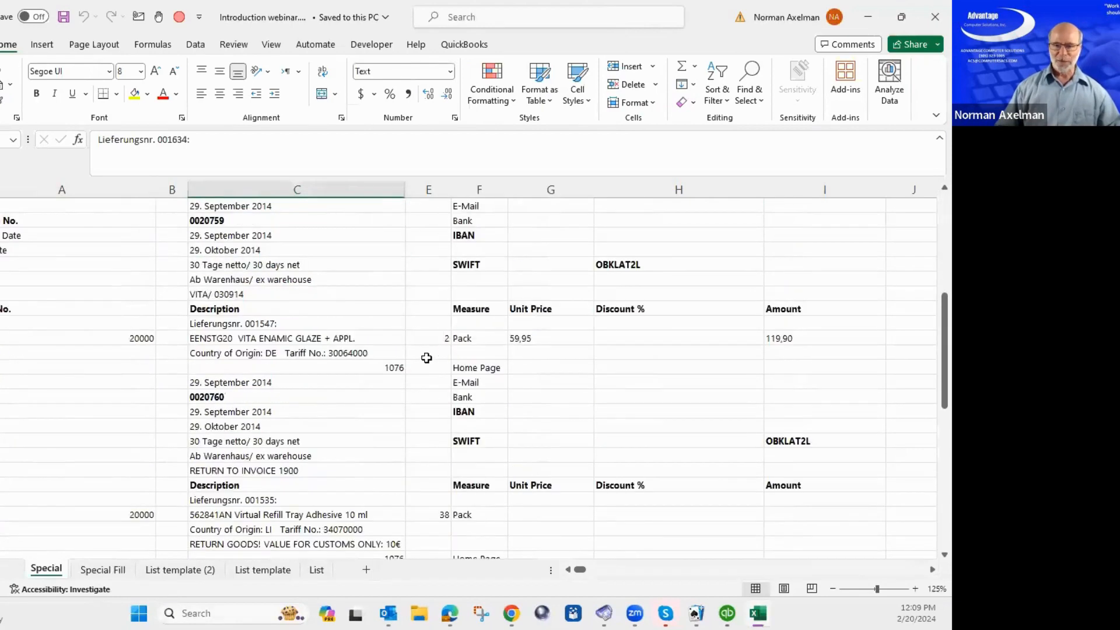
scroll(426, 357, "up", 7)
scroll(427, 358, "up", 1)
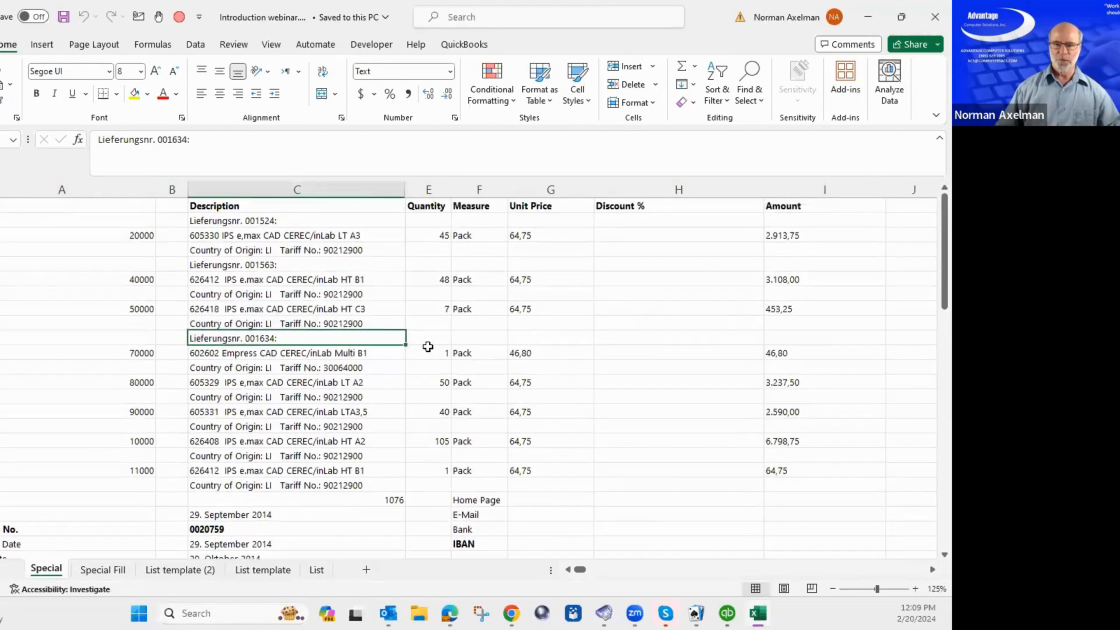
left_click(435, 258)
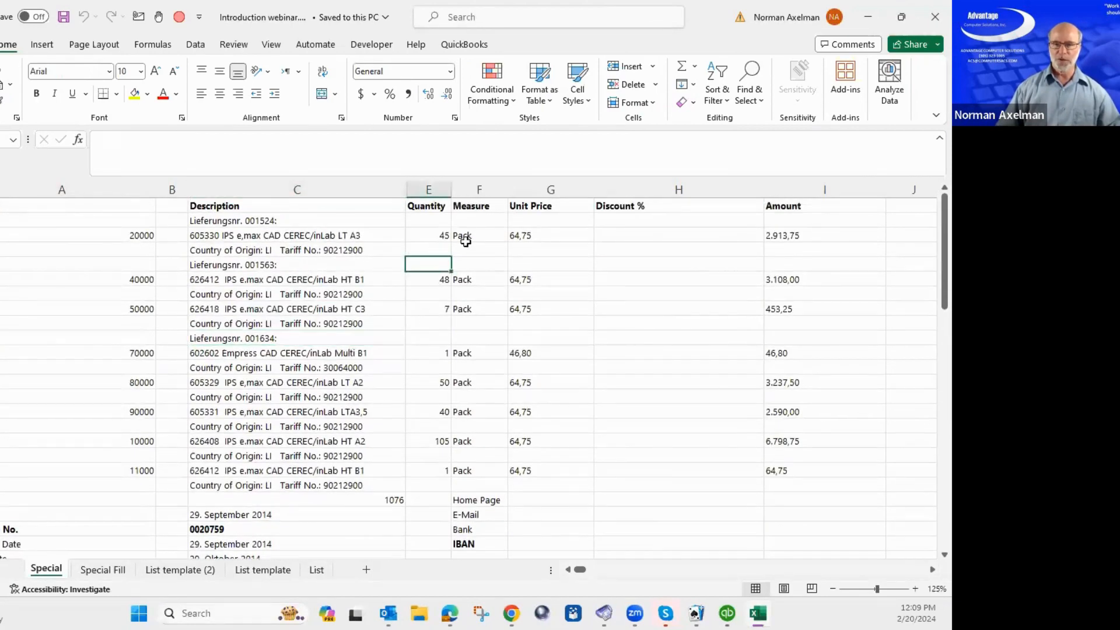
left_click(549, 208)
left_click(444, 294)
scroll(434, 431, "down", 4)
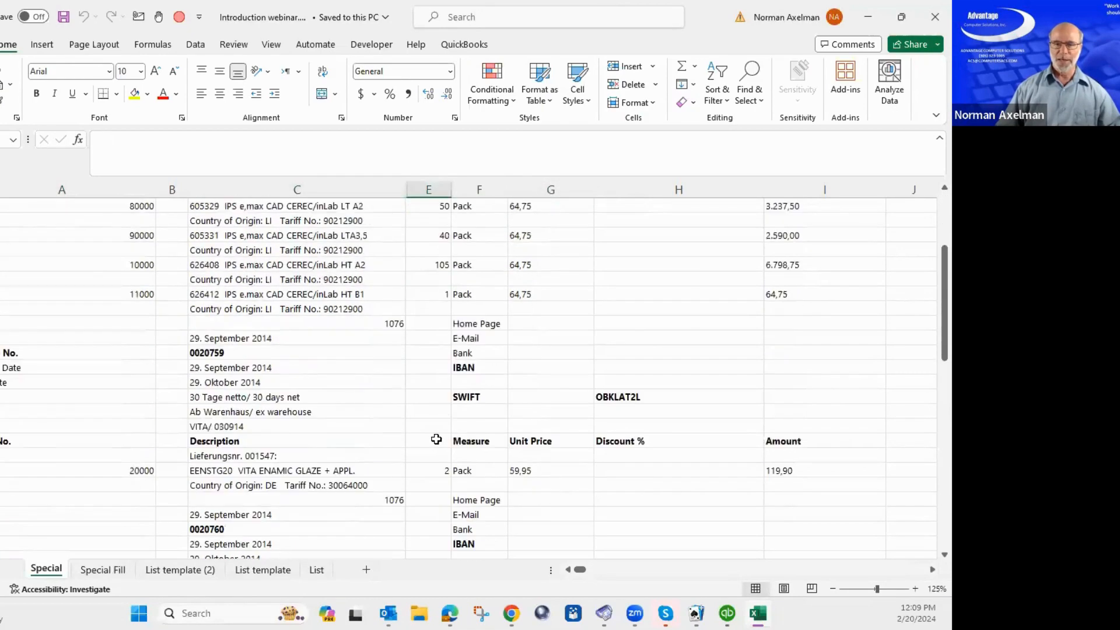
scroll(436, 439, "down", 3)
scroll(436, 439, "down", 4)
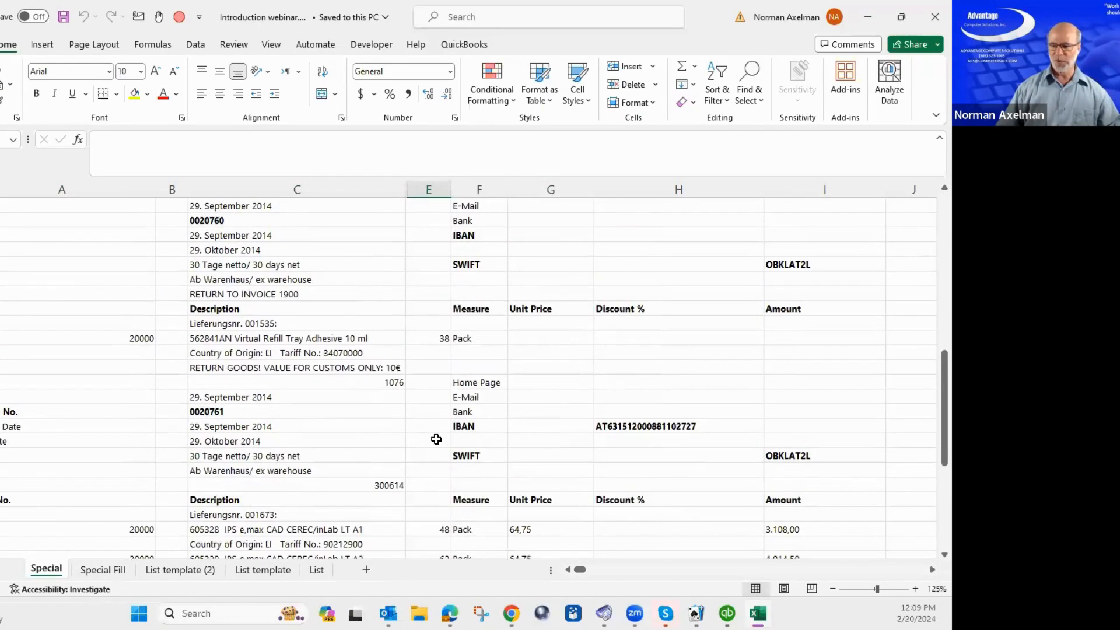
scroll(436, 439, "up", 11)
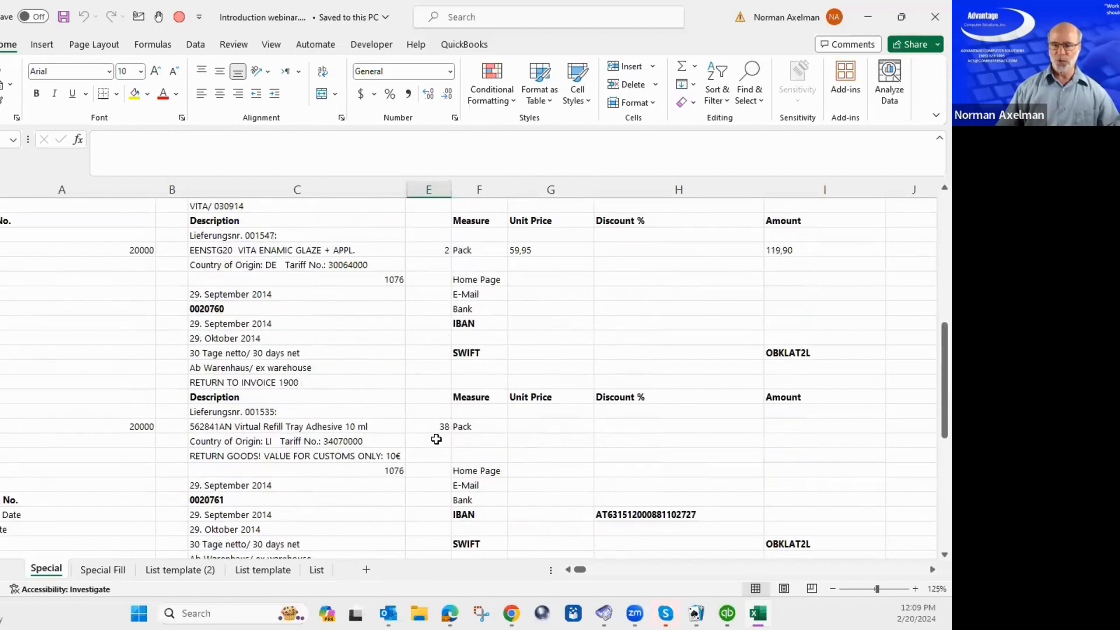
left_click(431, 267)
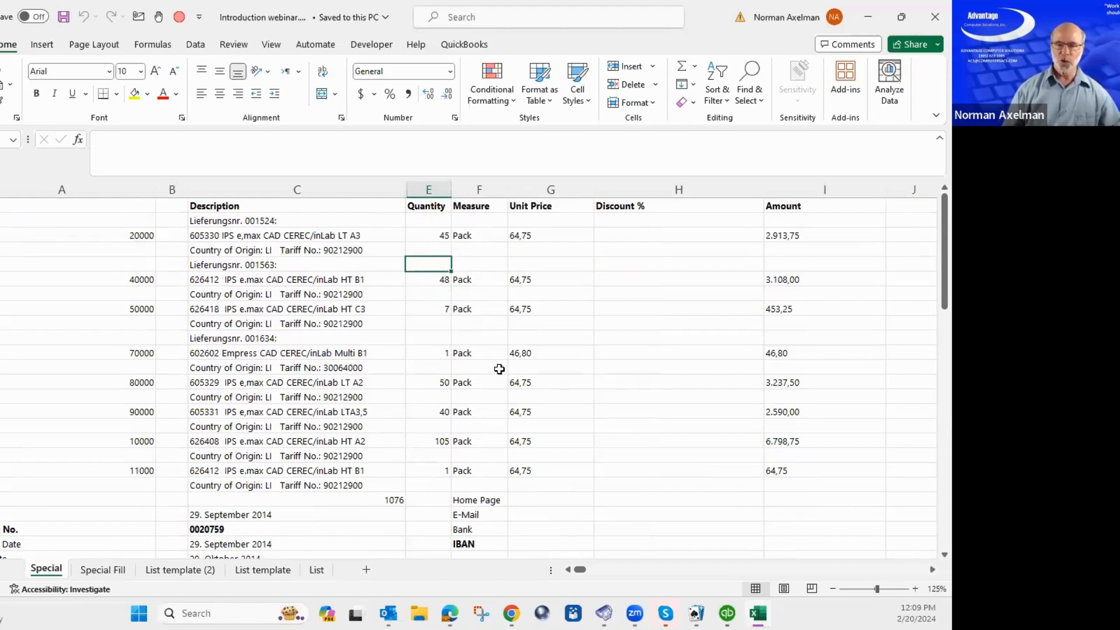
Select the entire Quantity column and open the Go To window with F5.
key("ctrl+space")
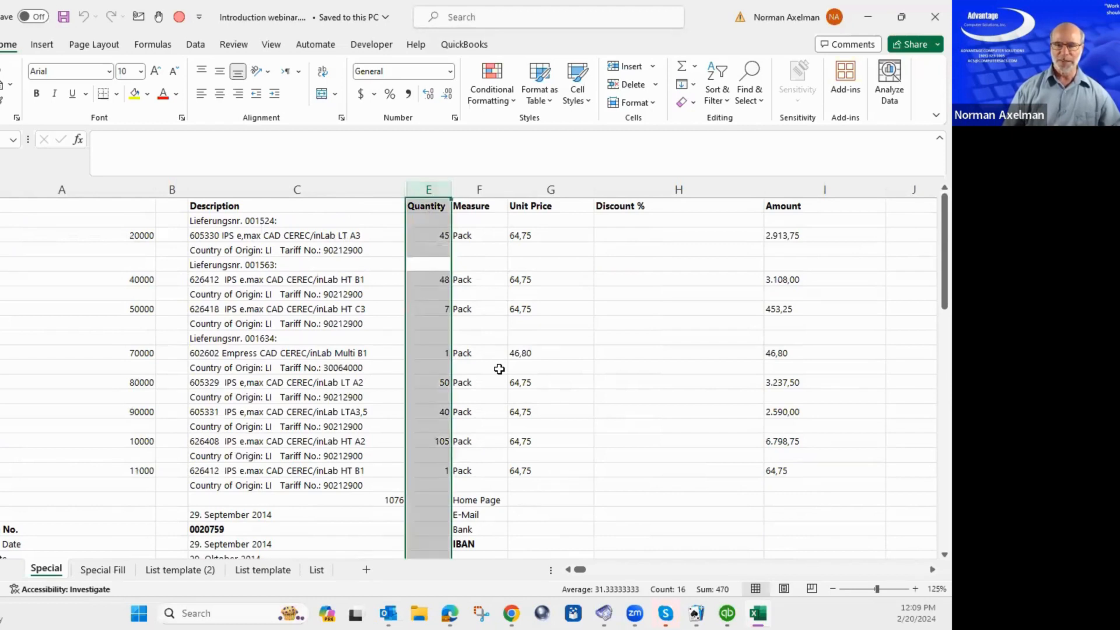
key("shift+Return")
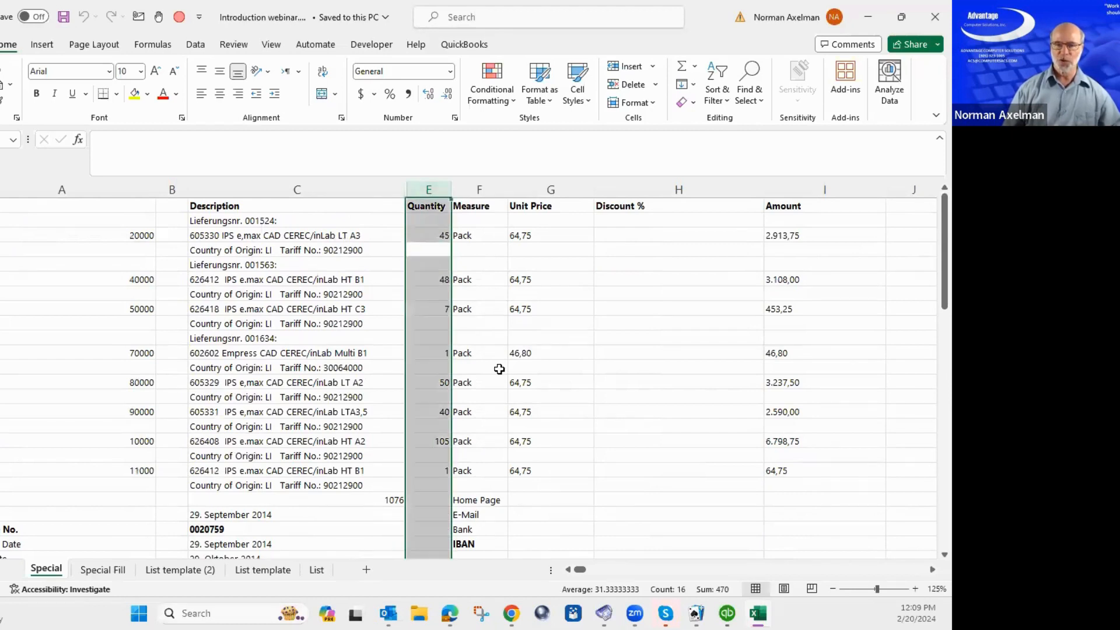
key("Down")
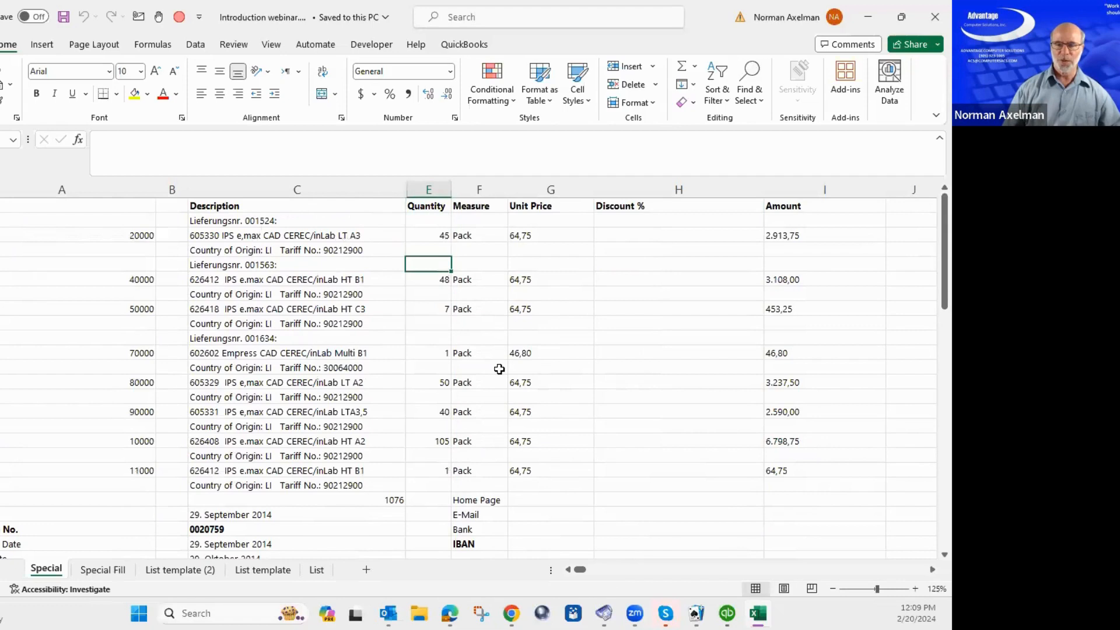
key("ctrl+space")
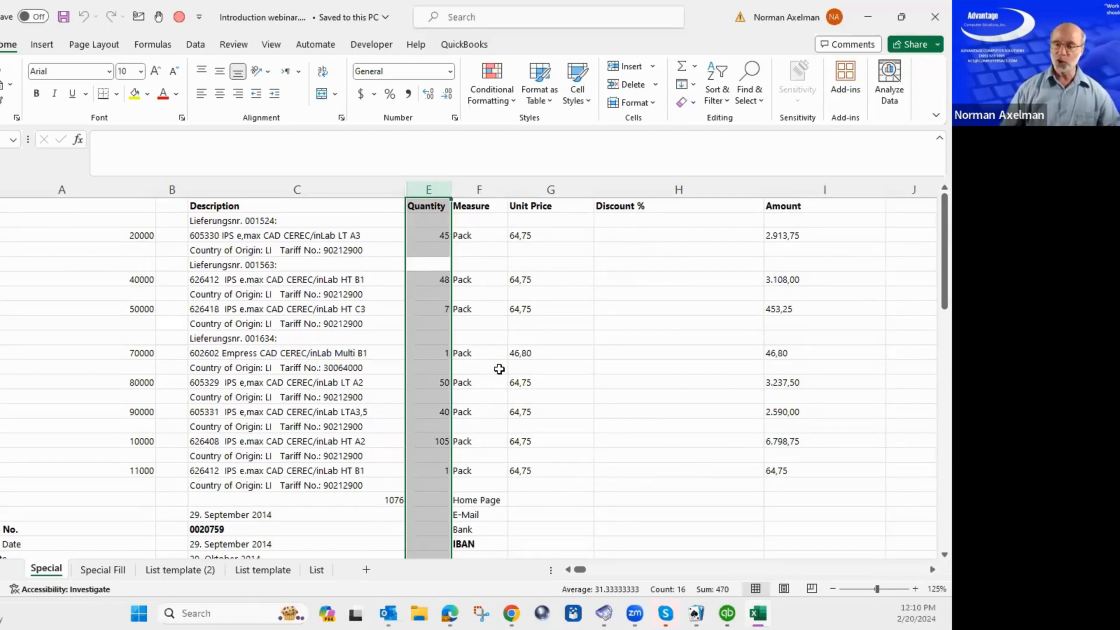
key("F5")
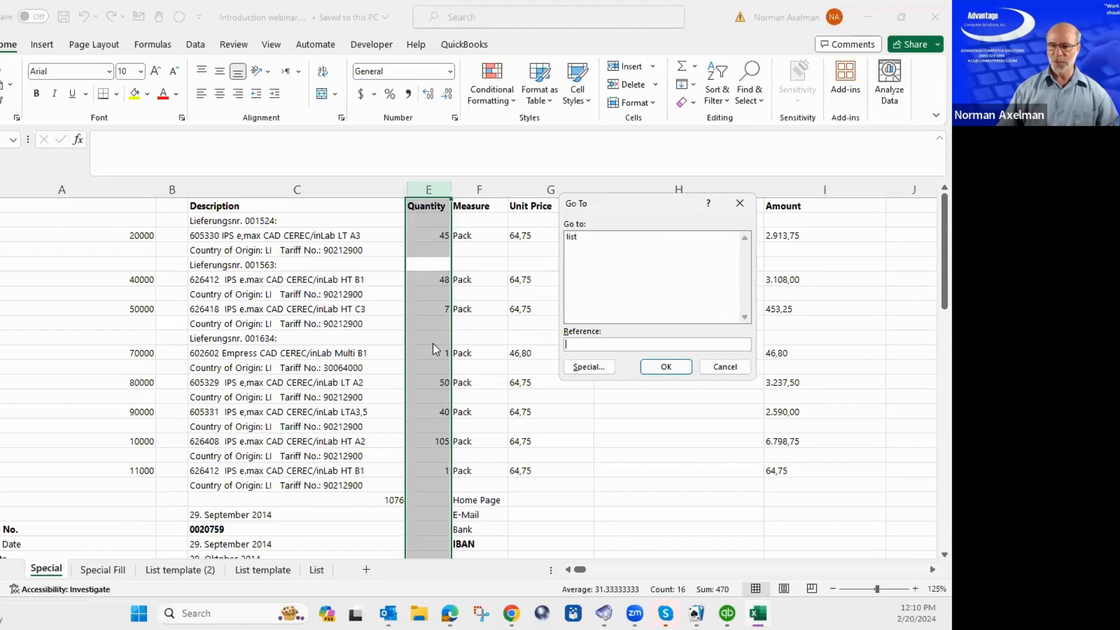
Apply Go To Special with the Blanks option to select the empty Quantity cells.
left_click(585, 369)
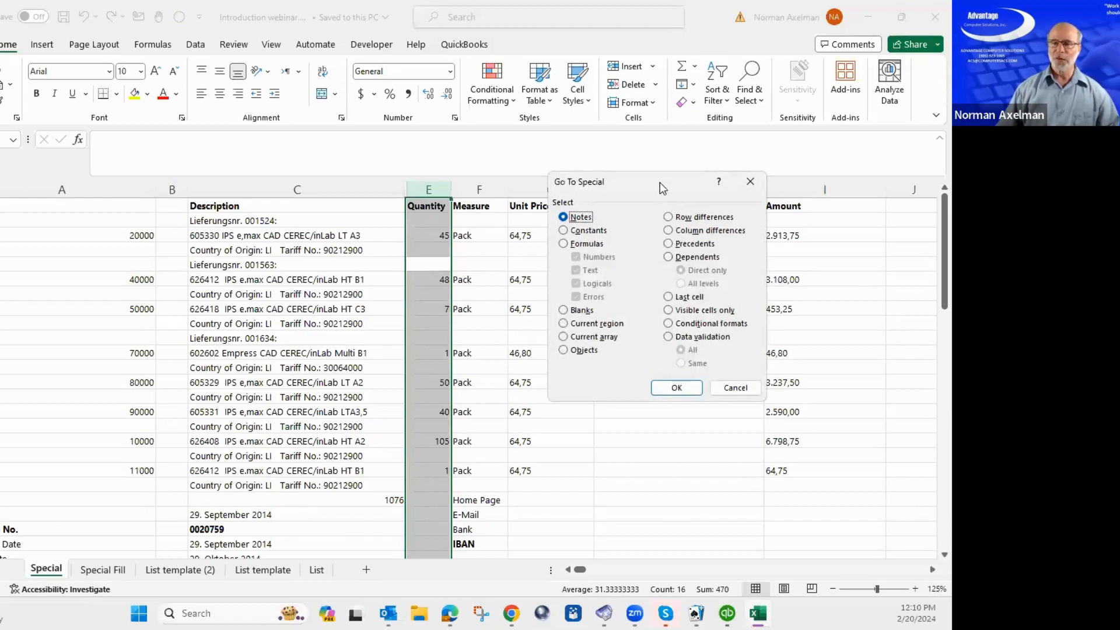
left_click_drag(657, 176, 628, 151)
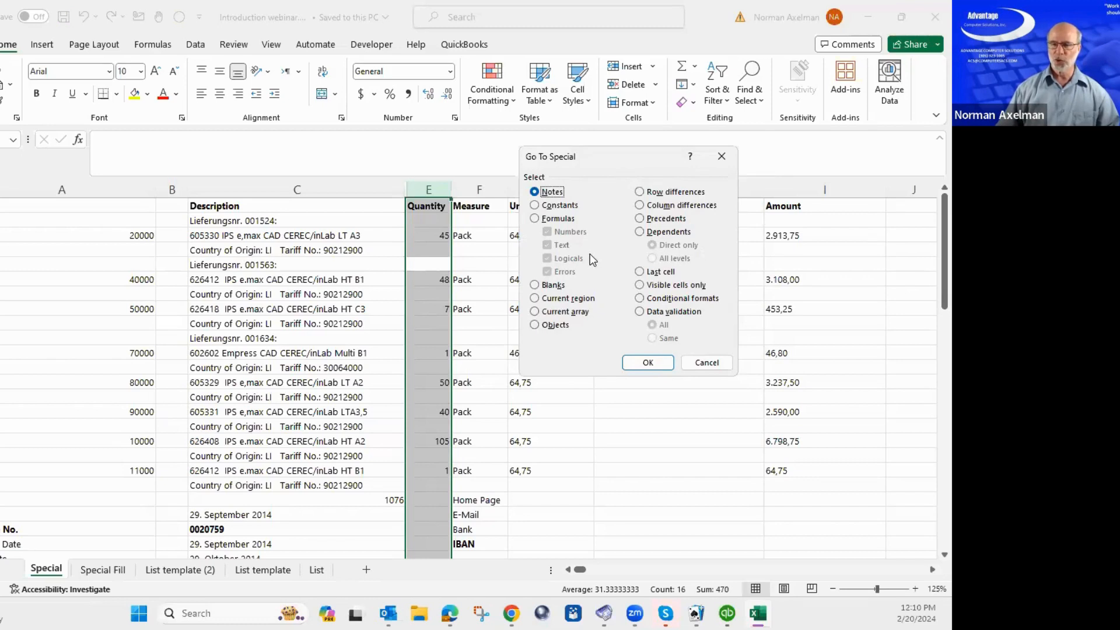
left_click(534, 288)
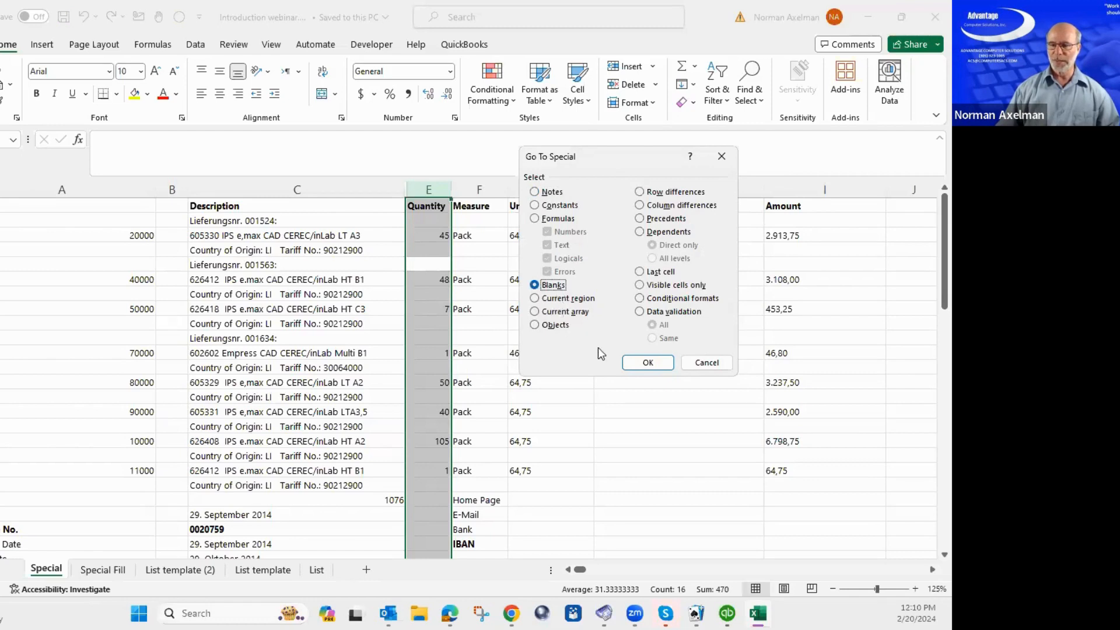
left_click(646, 363)
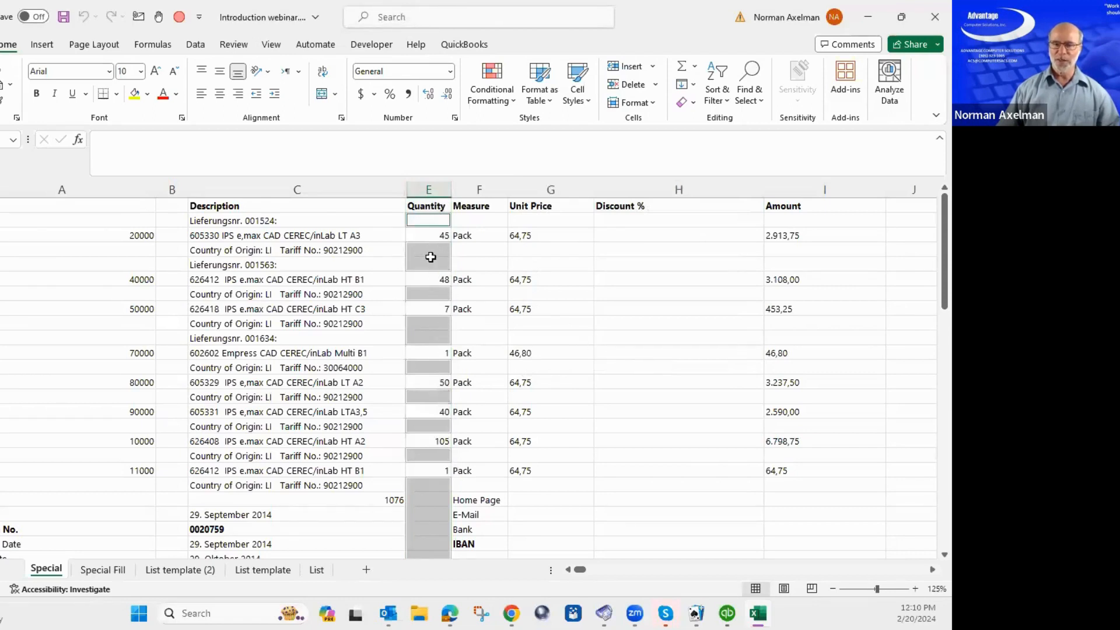
Delete the entire rows of the blank Quantity cells, then undo that deletion.
scroll(445, 458, "down", 8)
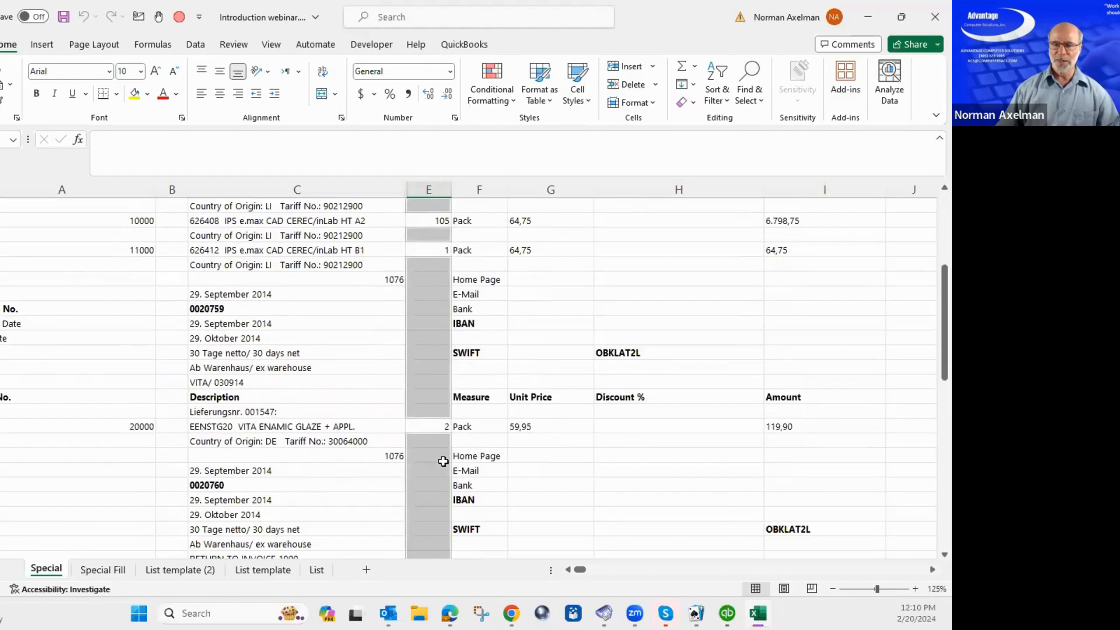
scroll(445, 457, "up", 8)
right_click(438, 255)
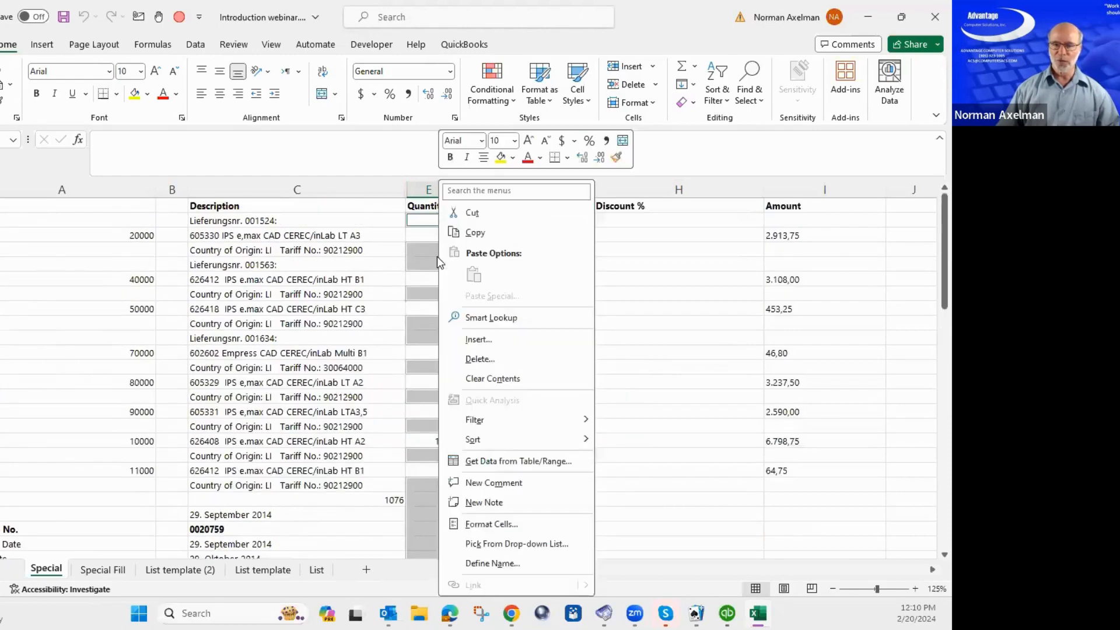
left_click(477, 365)
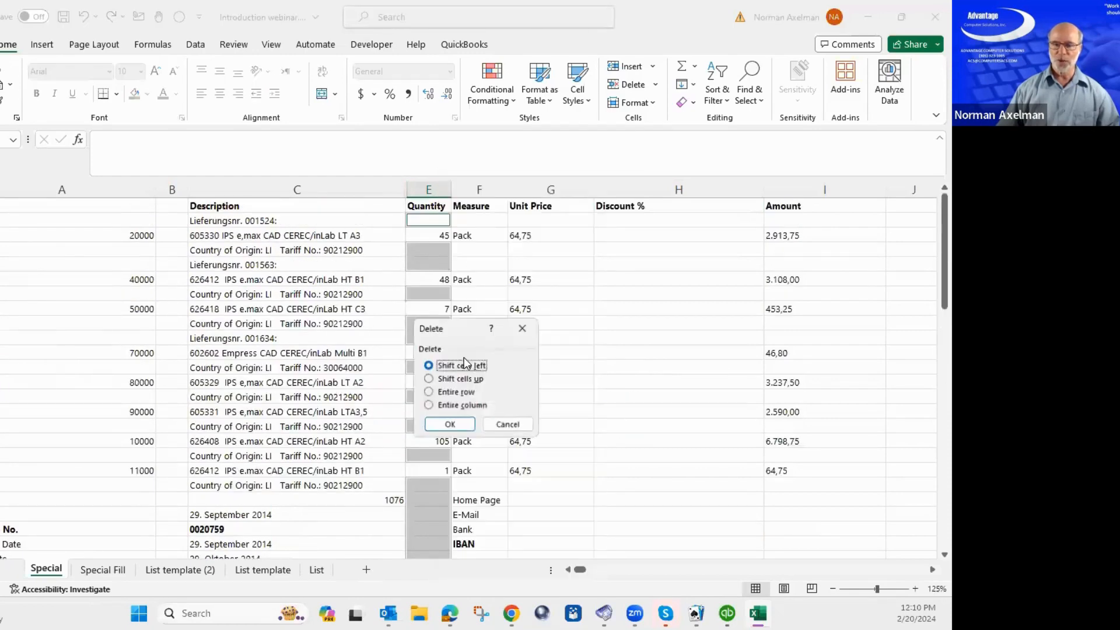
left_click(429, 392)
left_click(448, 425)
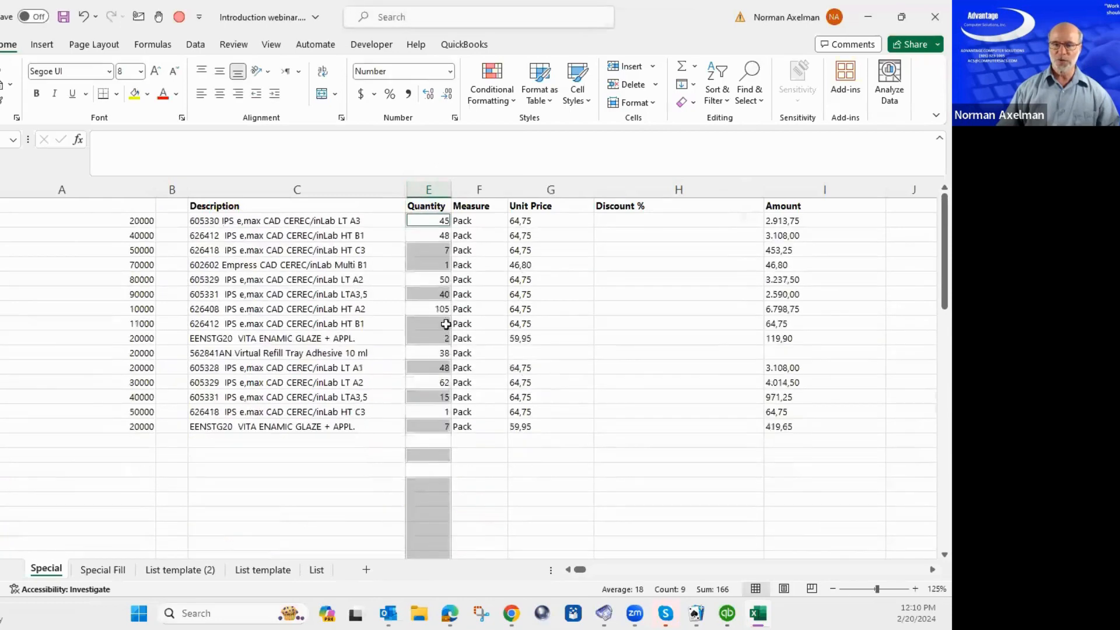
left_click(443, 307)
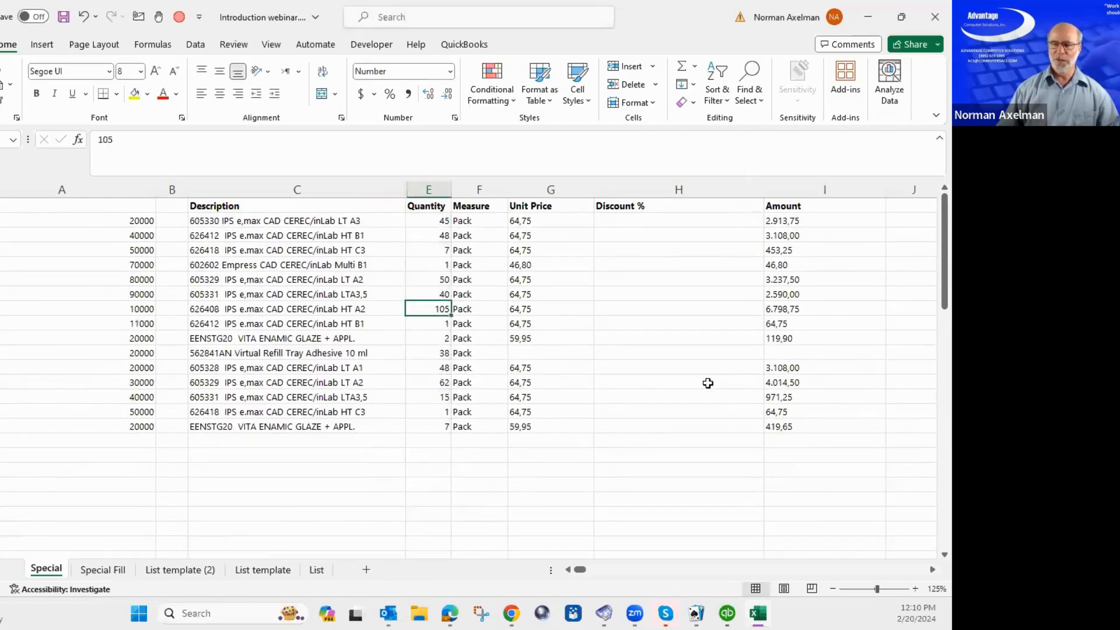
key("ctrl+z")
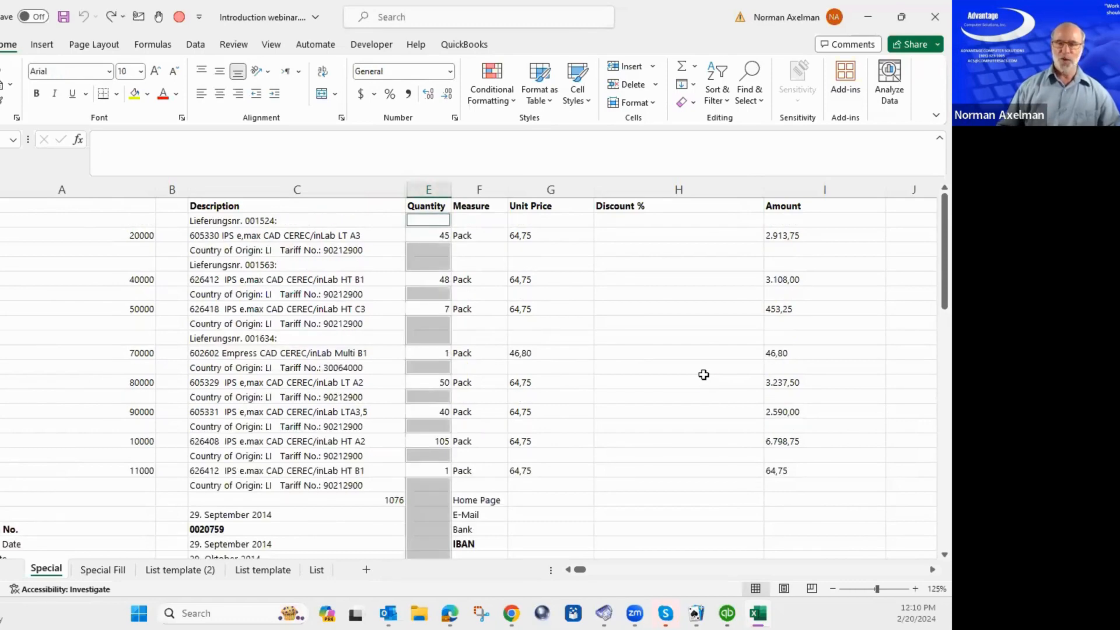
Select the whole Quantity column from the 45 cell and reopen Go To with Ctrl+G.
left_click(537, 339)
scroll(427, 266, "down", 10)
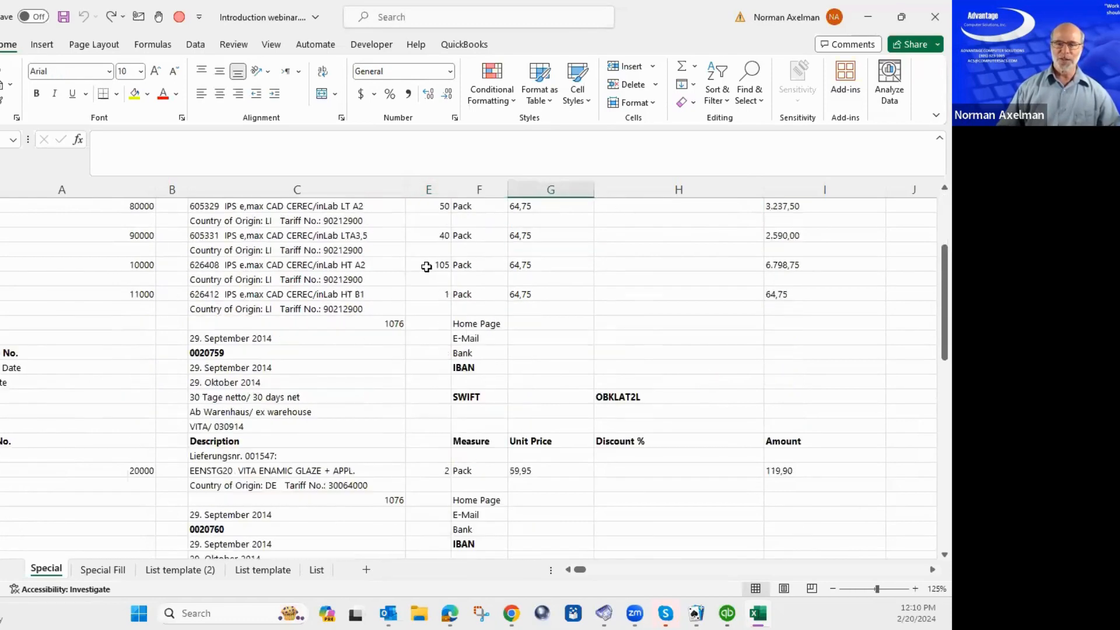
scroll(427, 266, "up", 10)
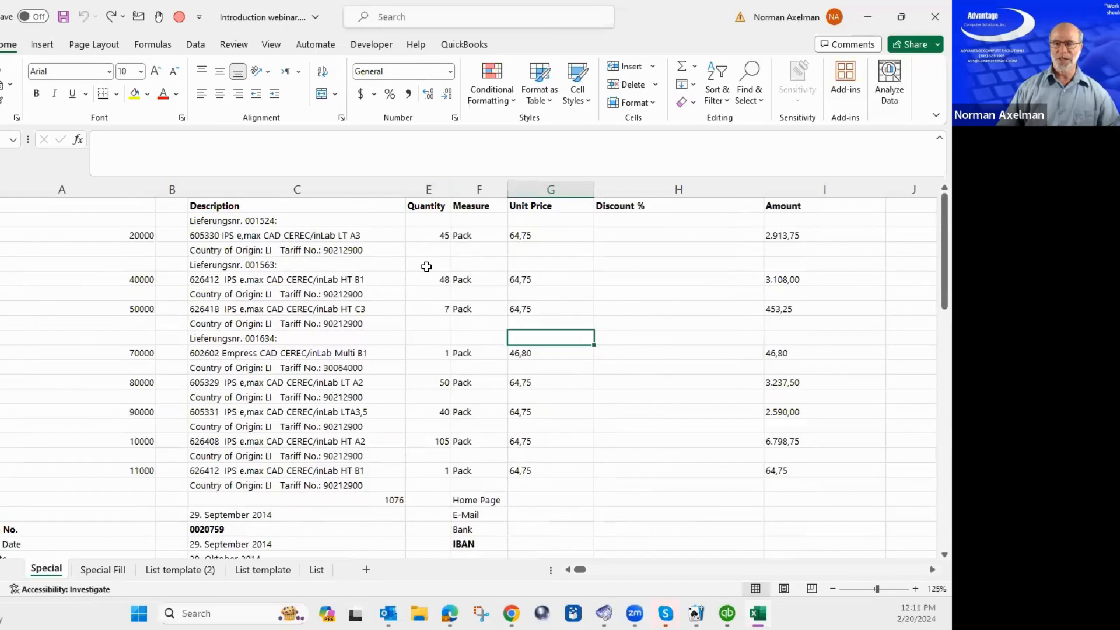
left_click(426, 239)
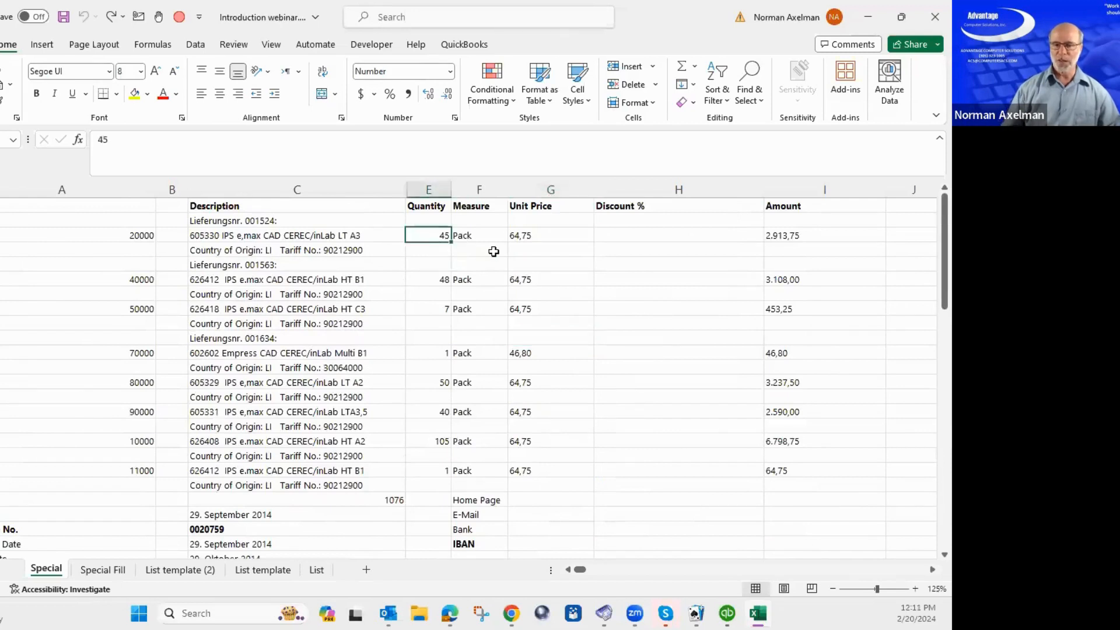
key("ctrl+space")
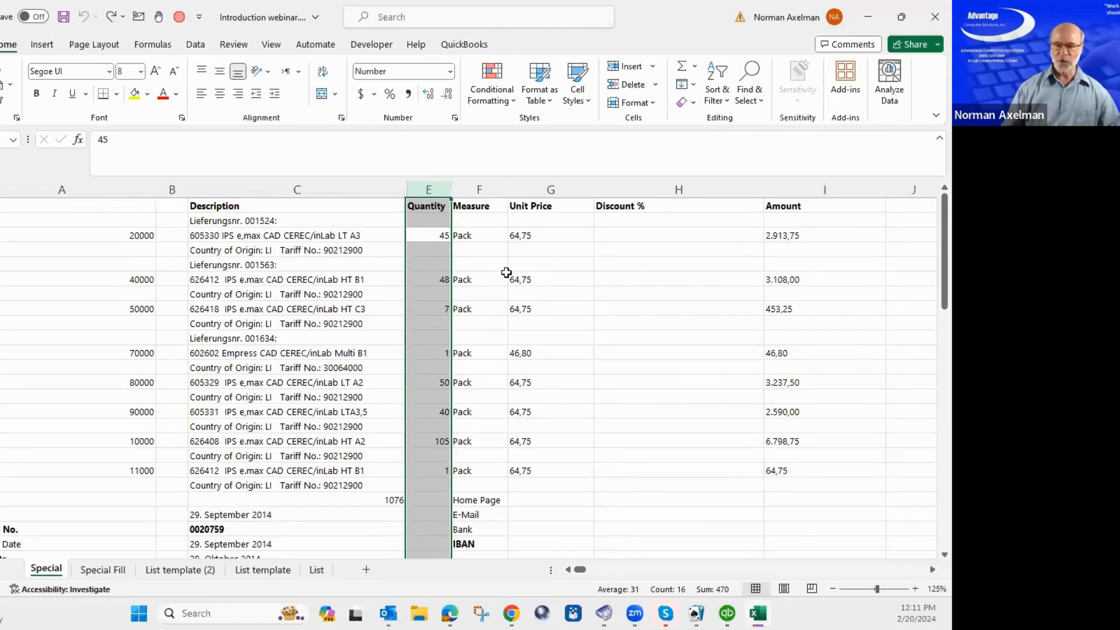
key("ctrl+g")
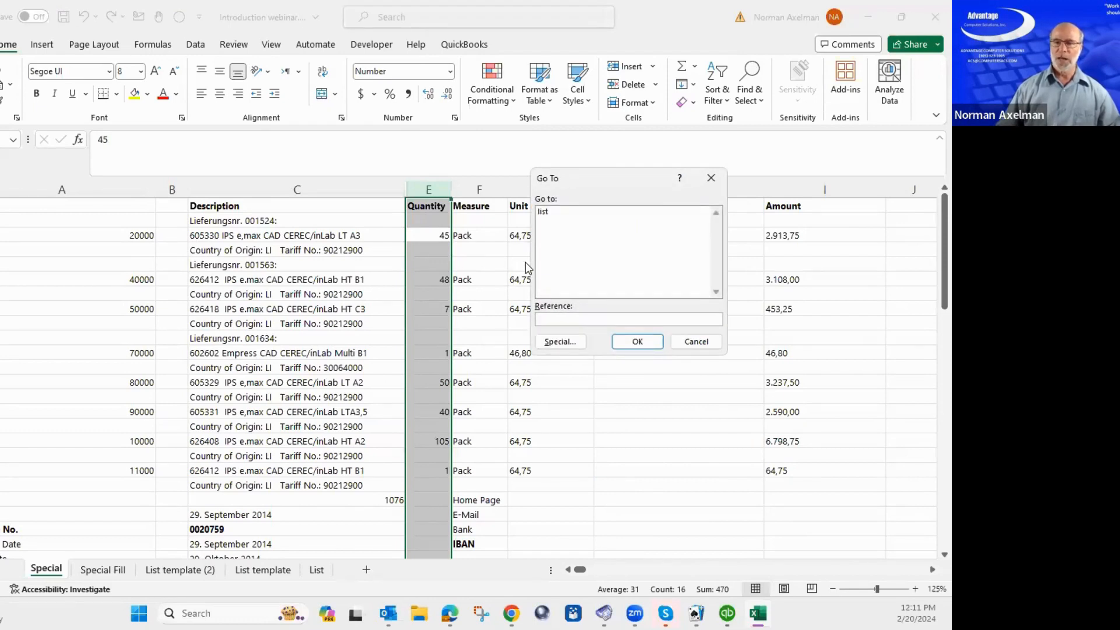
Delete the entire rows of the blank Quantity cells, then switch to the Special Fill sheet.
left_click(560, 344)
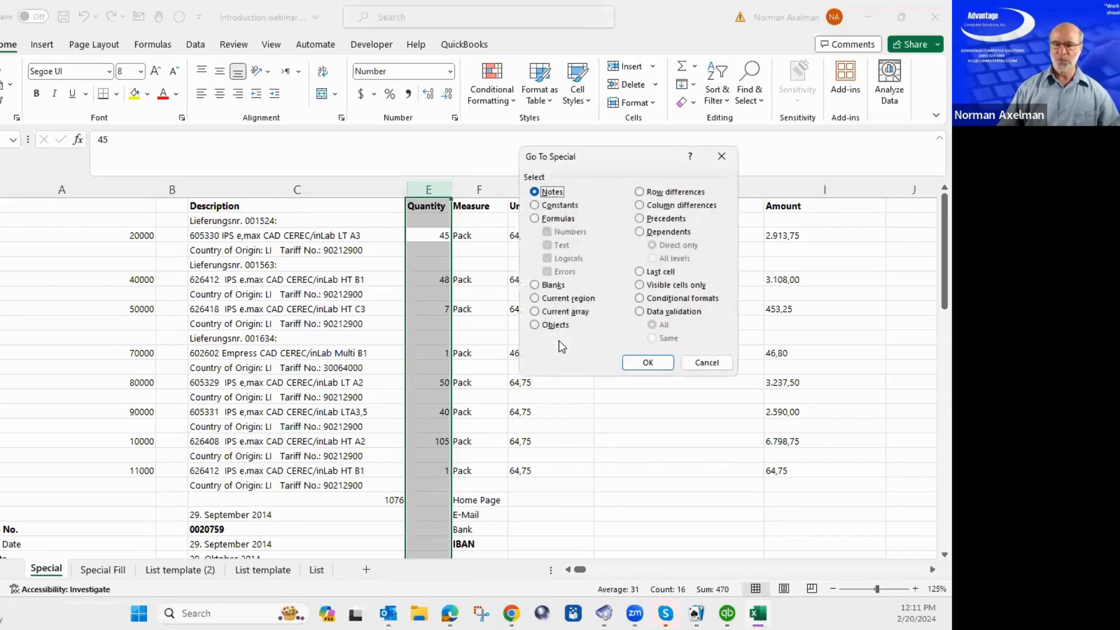
left_click(535, 286)
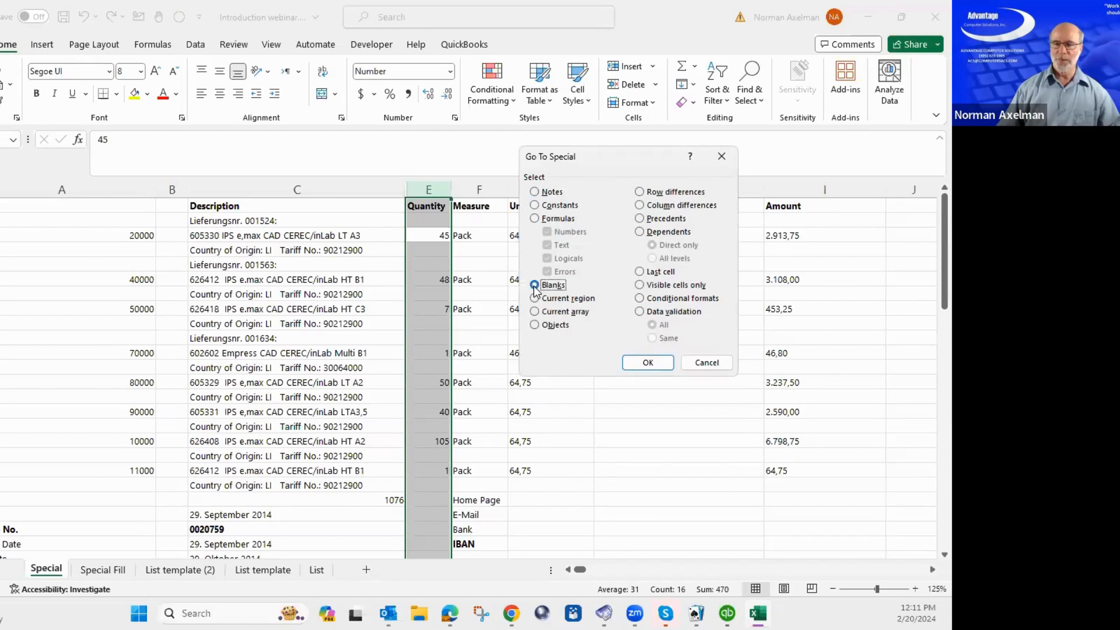
left_click(648, 363)
right_click(439, 251)
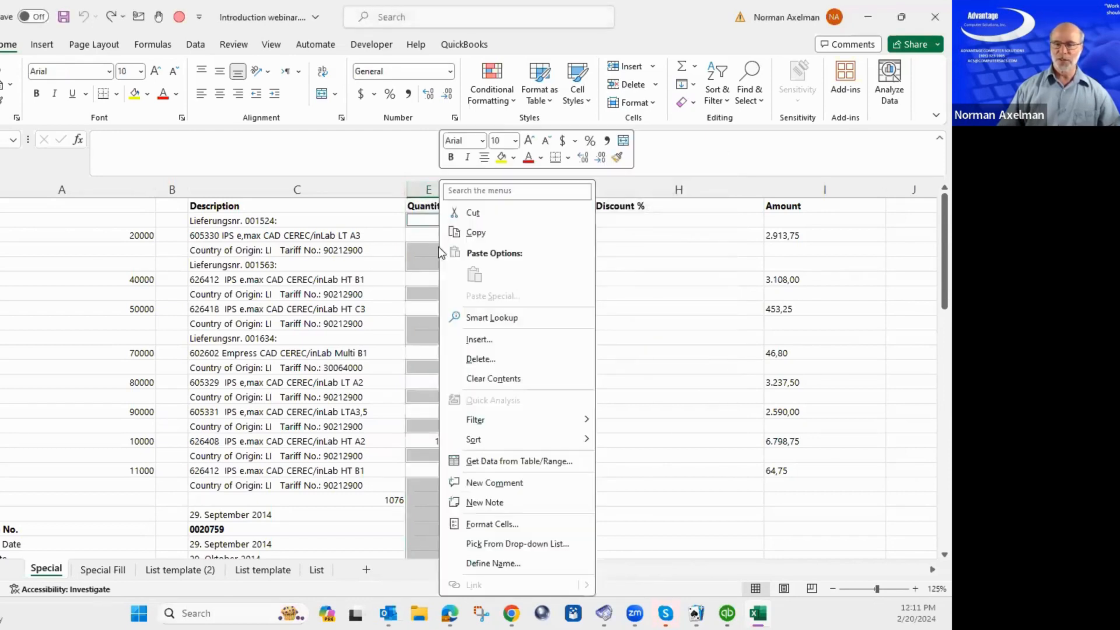
left_click(476, 359)
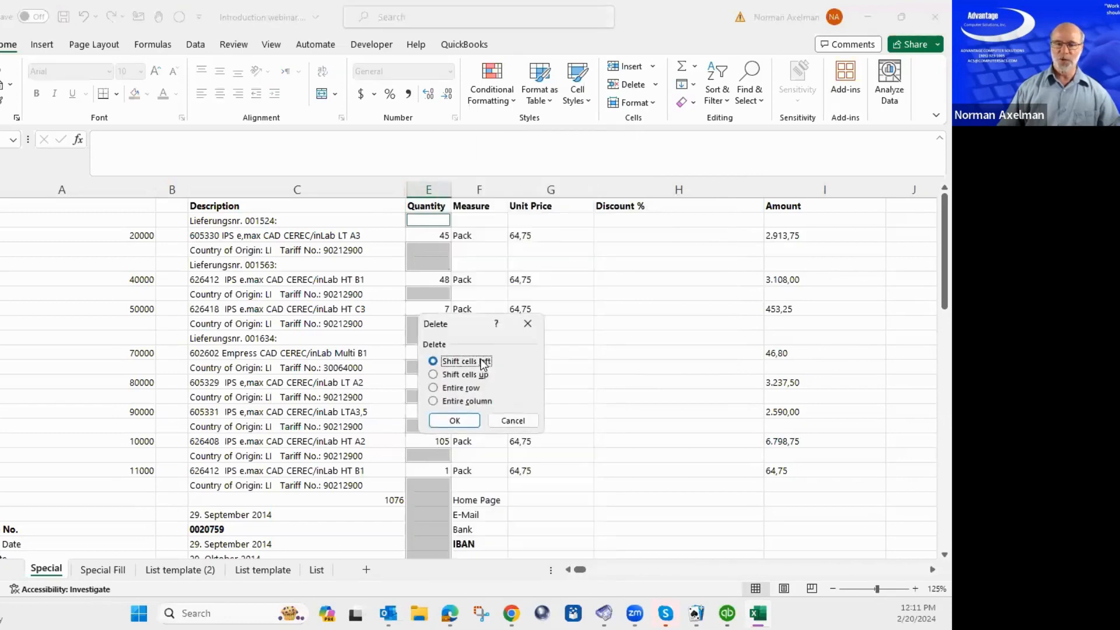
left_click(461, 387)
left_click(456, 421)
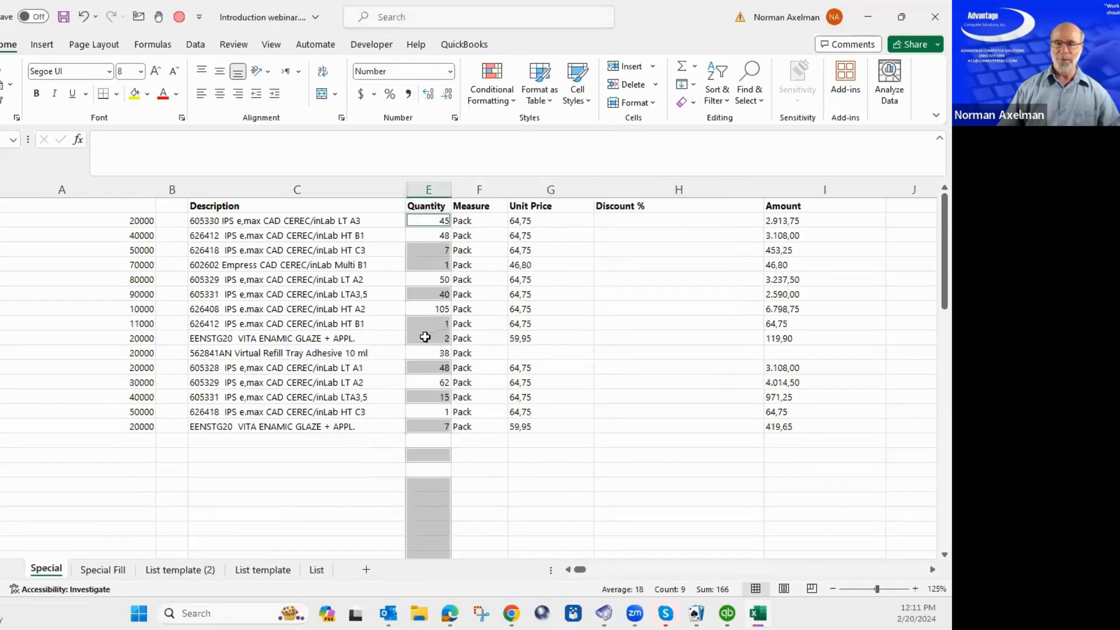
left_click(425, 337)
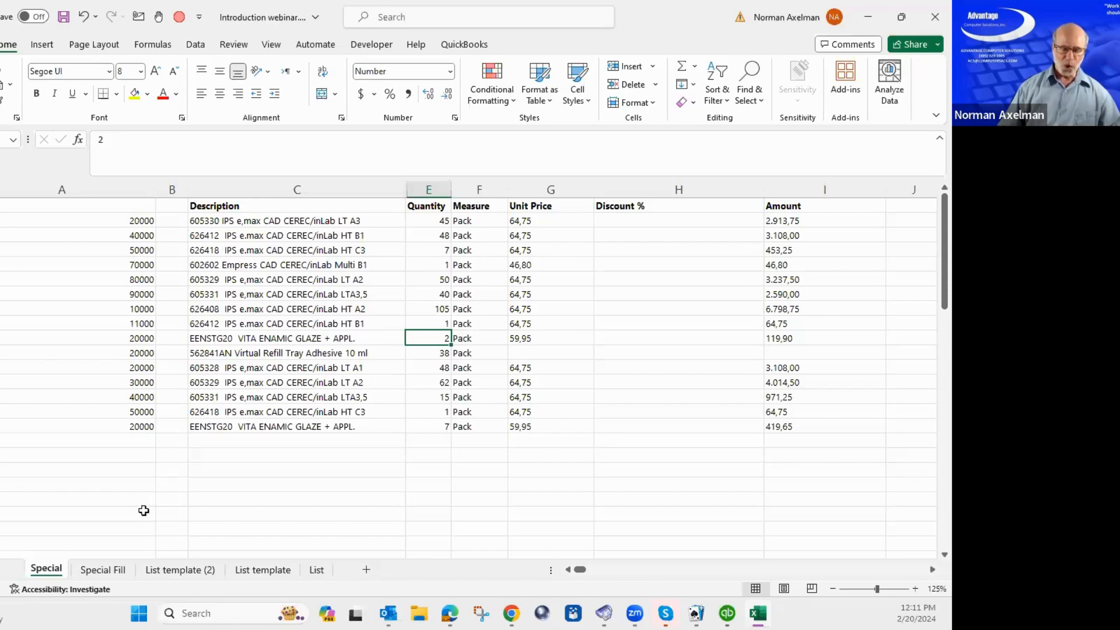
left_click(104, 574)
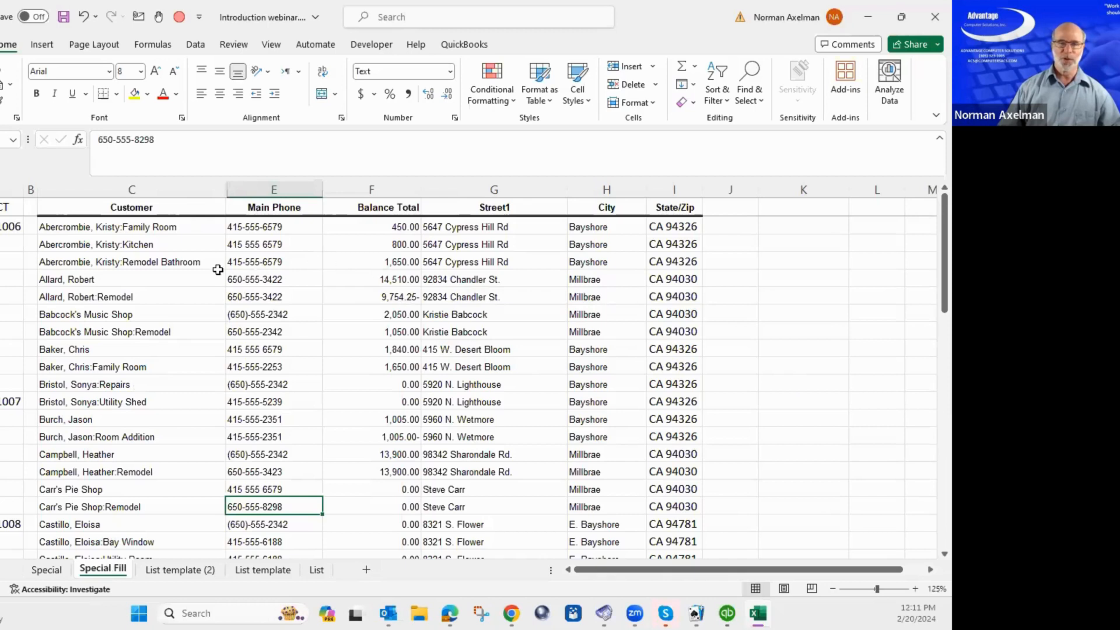
left_click(8, 244)
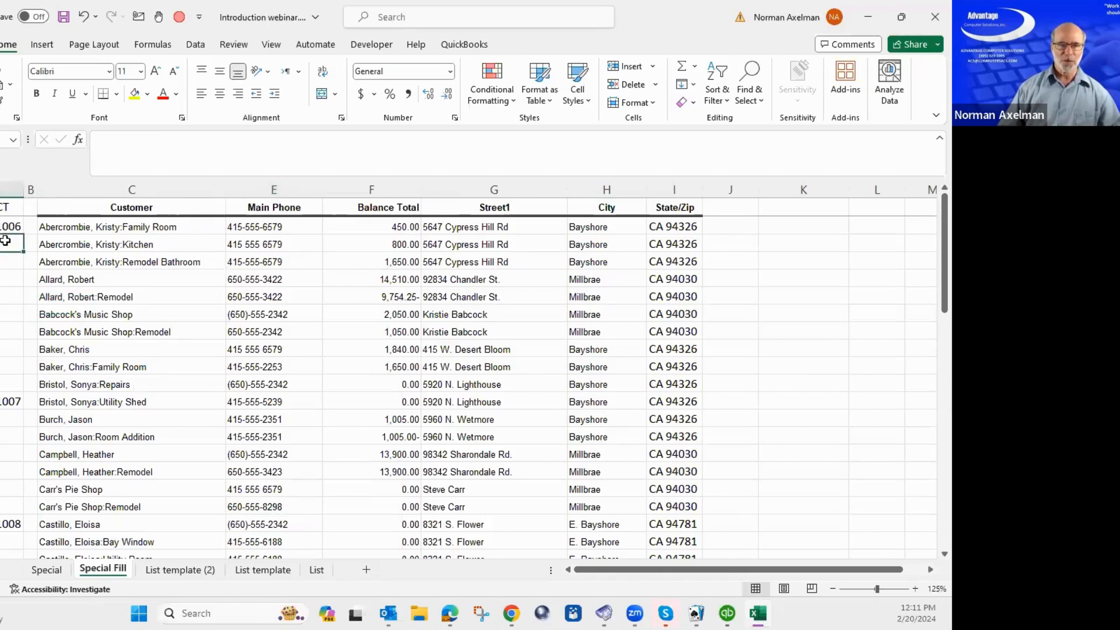
mouse_move(8, 241)
left_mouse_down()
mouse_move(10, 395)
mouse_move(10, 385)
left_mouse_up()
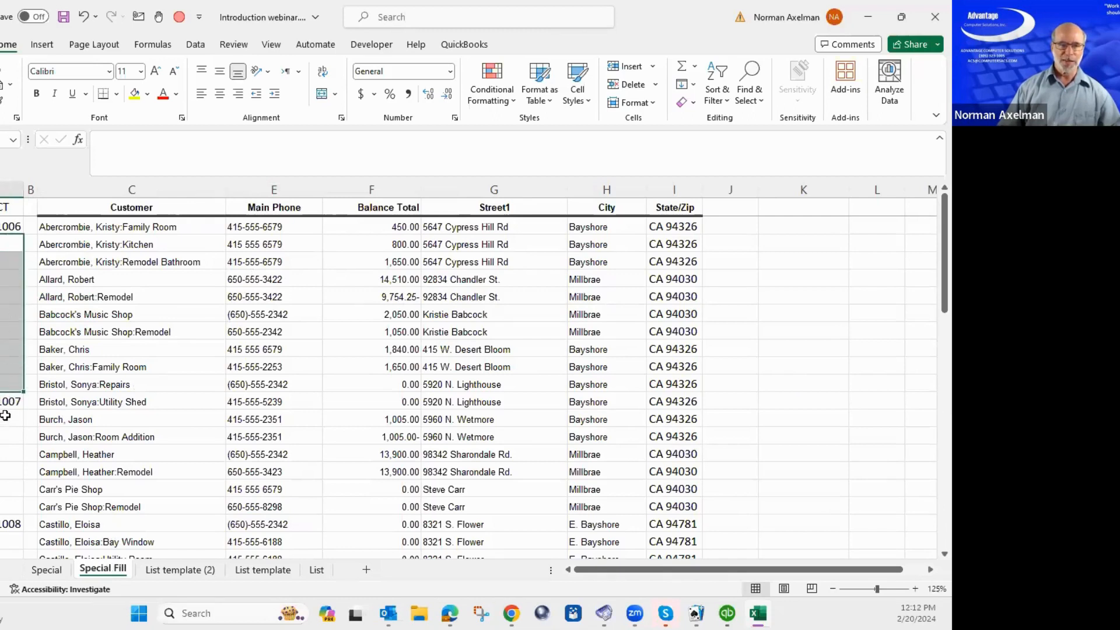
left_click_drag(6, 419, 1, 505)
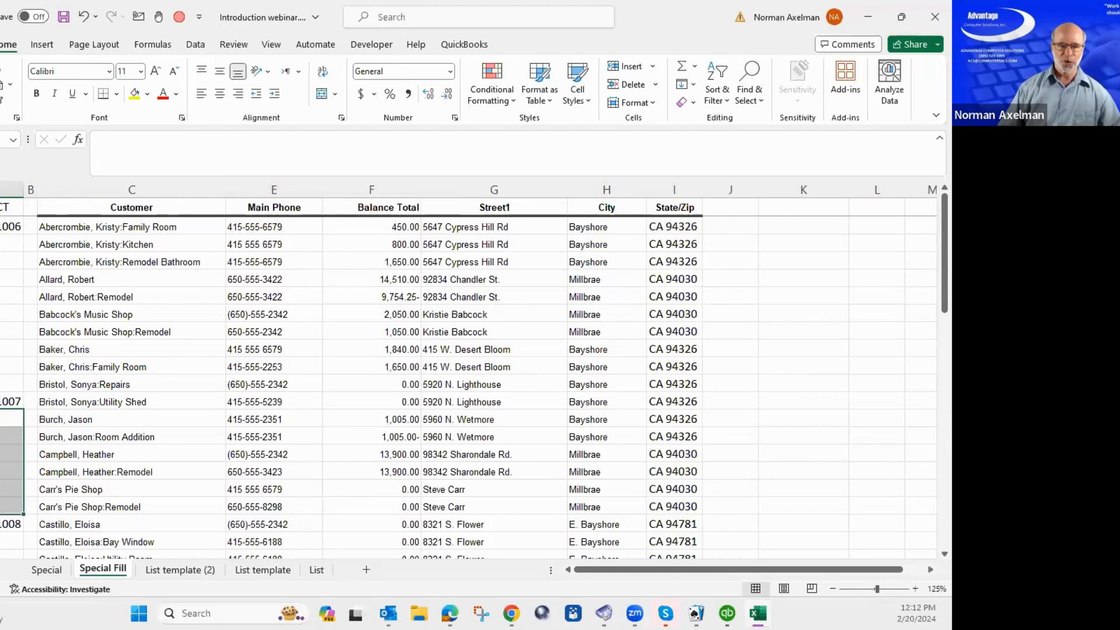
scroll(9, 379, "down", 3)
left_click_drag(8, 384, 8, 424)
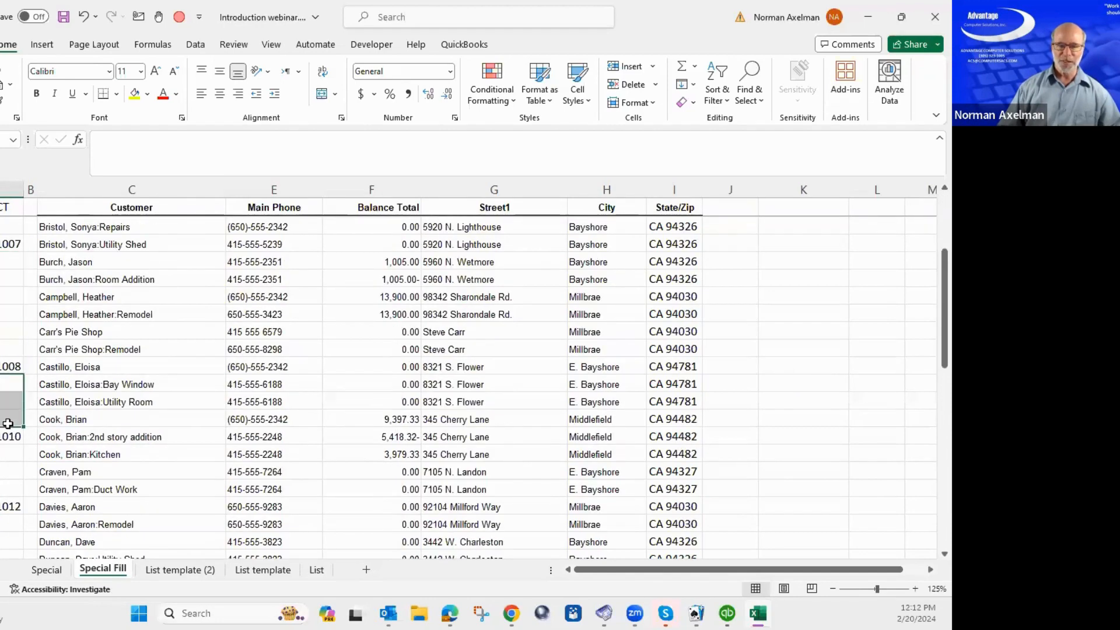
scroll(44, 315, "up", 3)
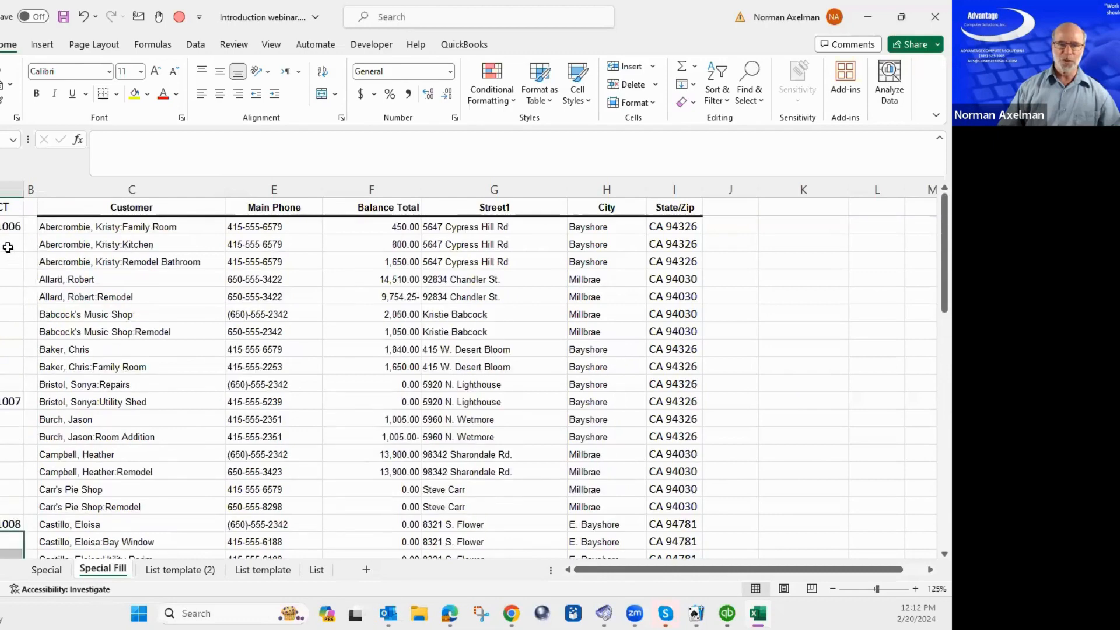
left_click_drag(7, 244, 2, 510)
scroll(1, 508, "down", 3)
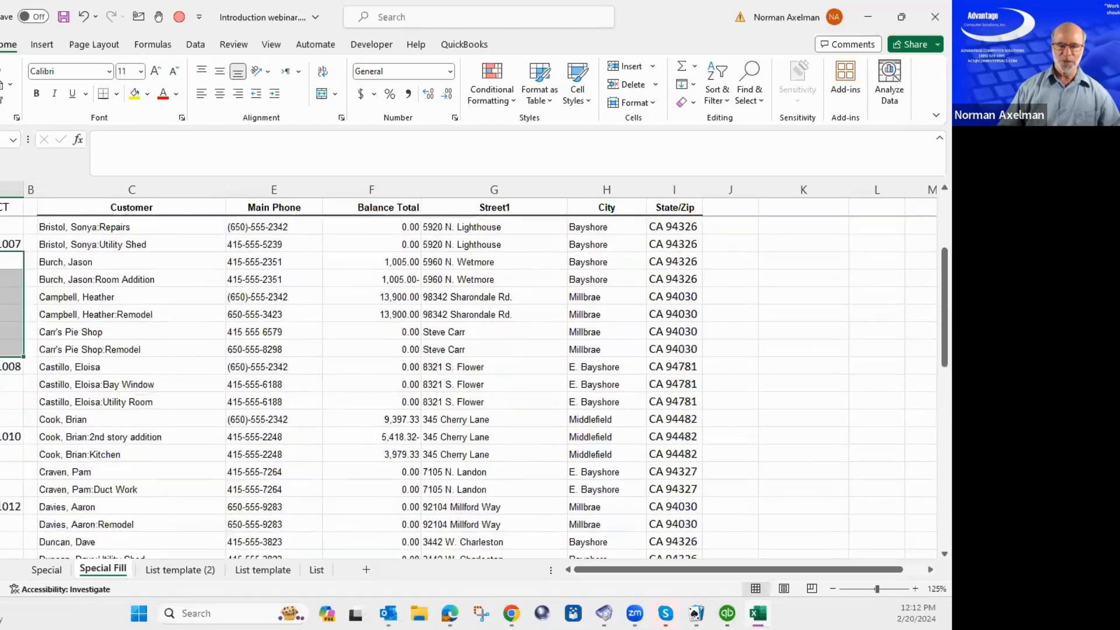
scroll(2, 349, "up", 3)
Restart at the Kitchen row cell and extend the column A selection to the list's end.
left_click(4, 243)
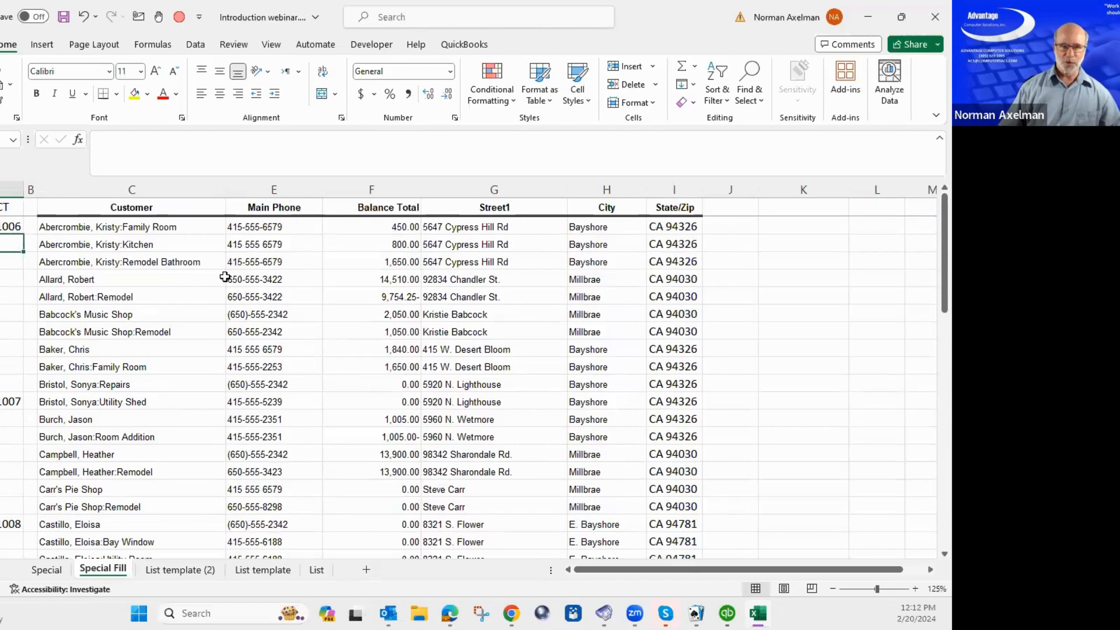
key("shift+Page_Down")
key("shift+Page_Down")
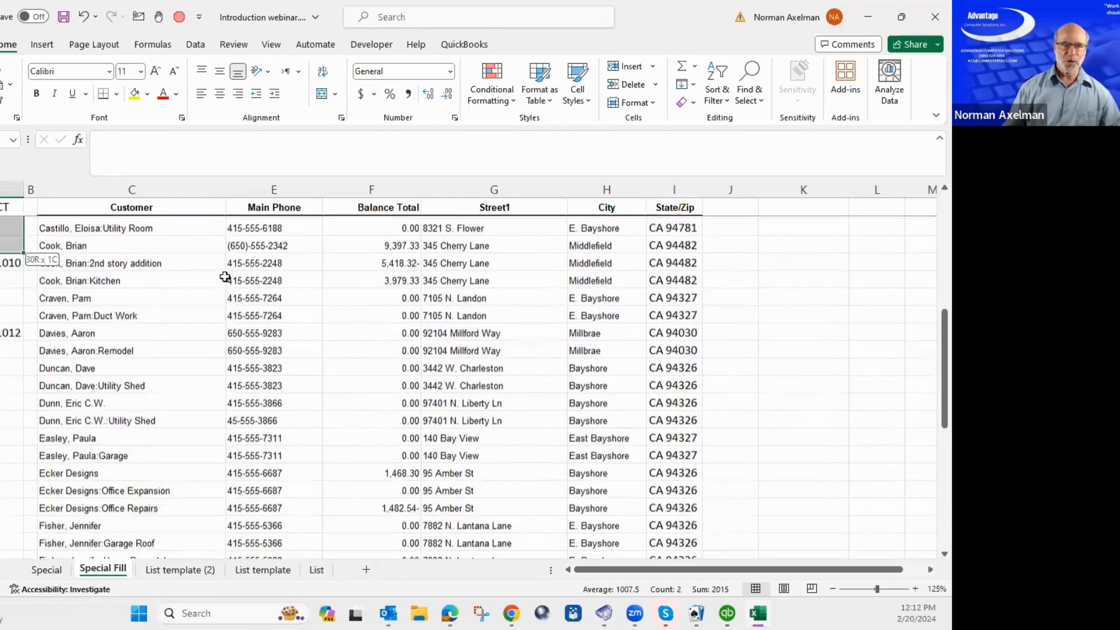
key("shift+Page_Down")
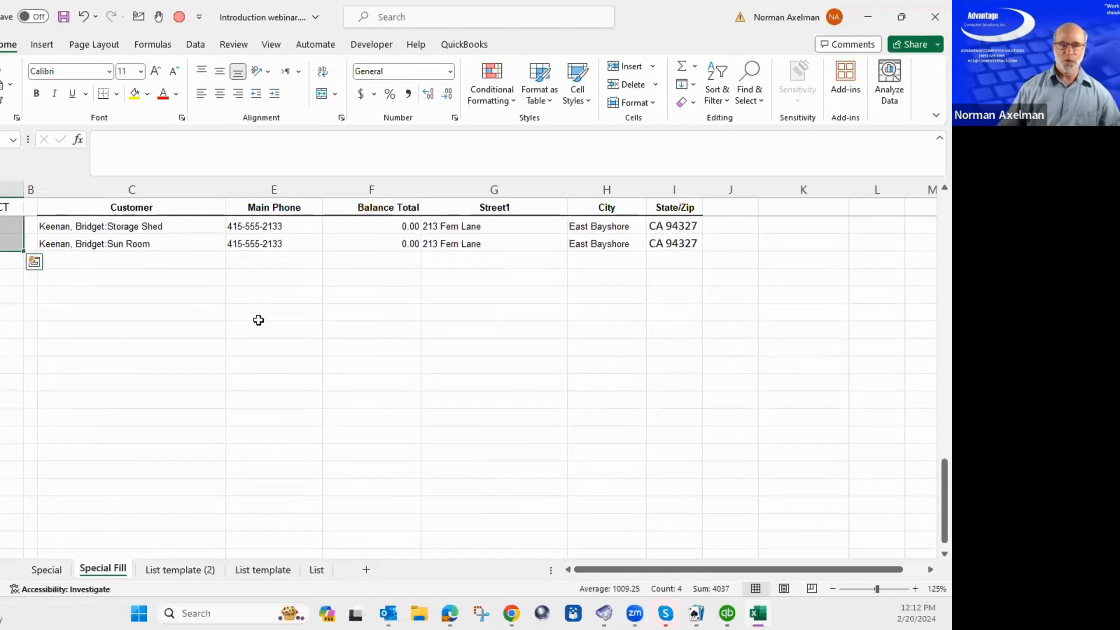
scroll(258, 319, "up", 13)
scroll(259, 320, "up", 8)
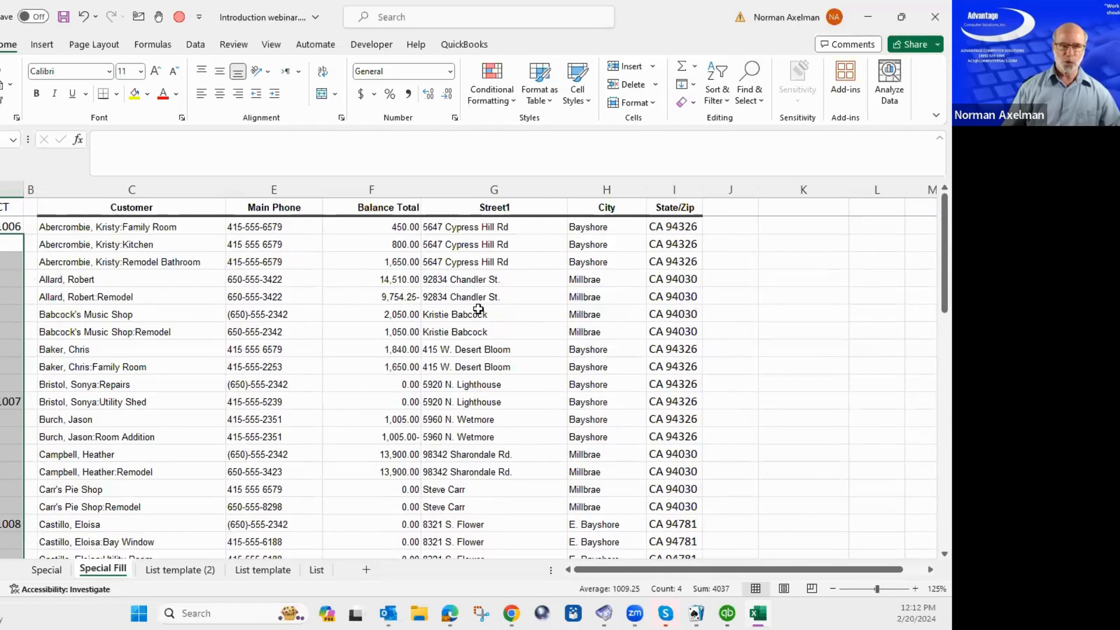
key("F5")
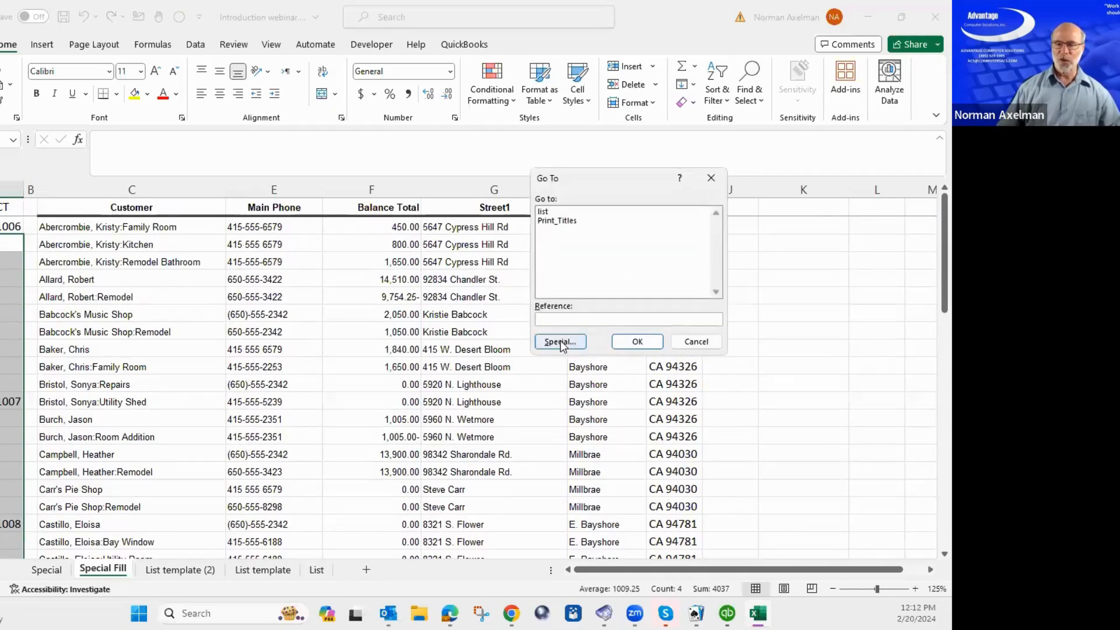
Narrow the column A selection to Blanks only, start an =A2 formula, then cancel it.
left_click(560, 343)
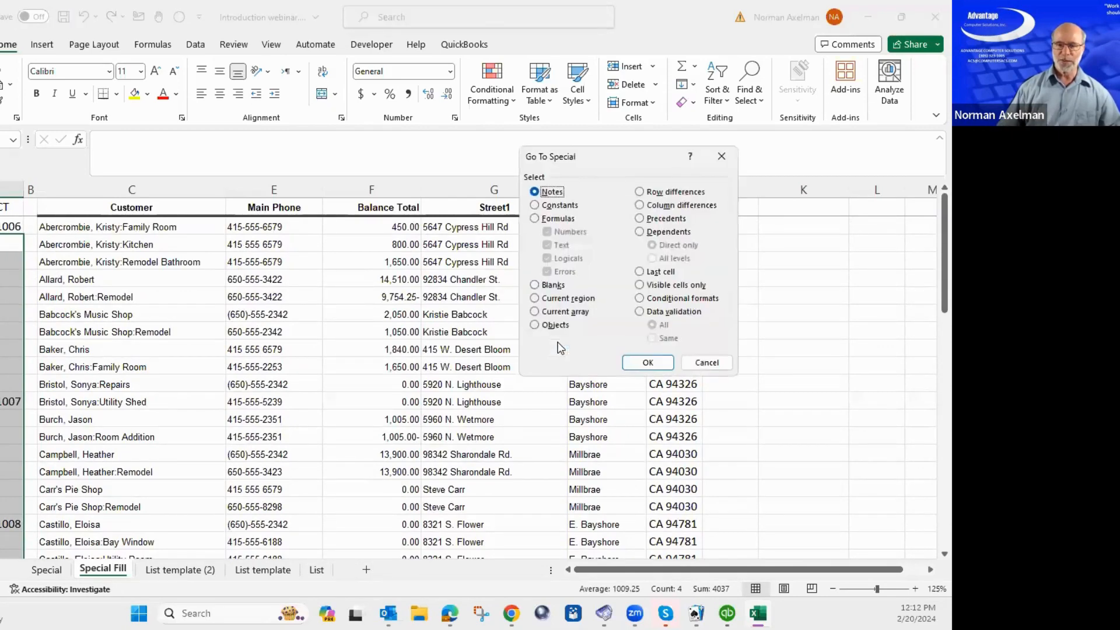
left_click(535, 285)
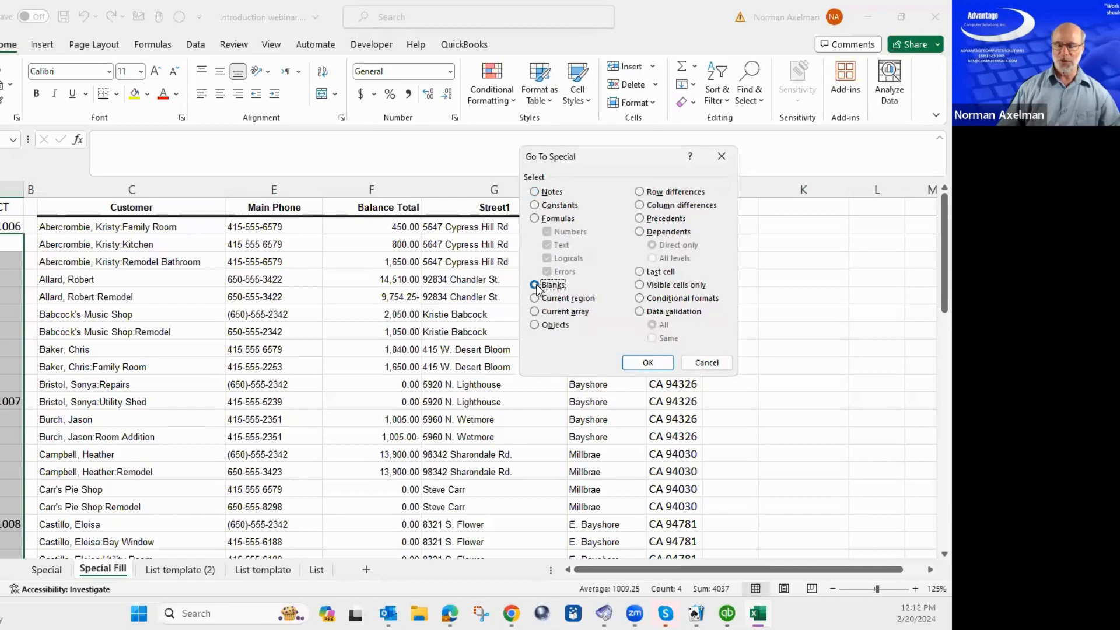
left_click(647, 362)
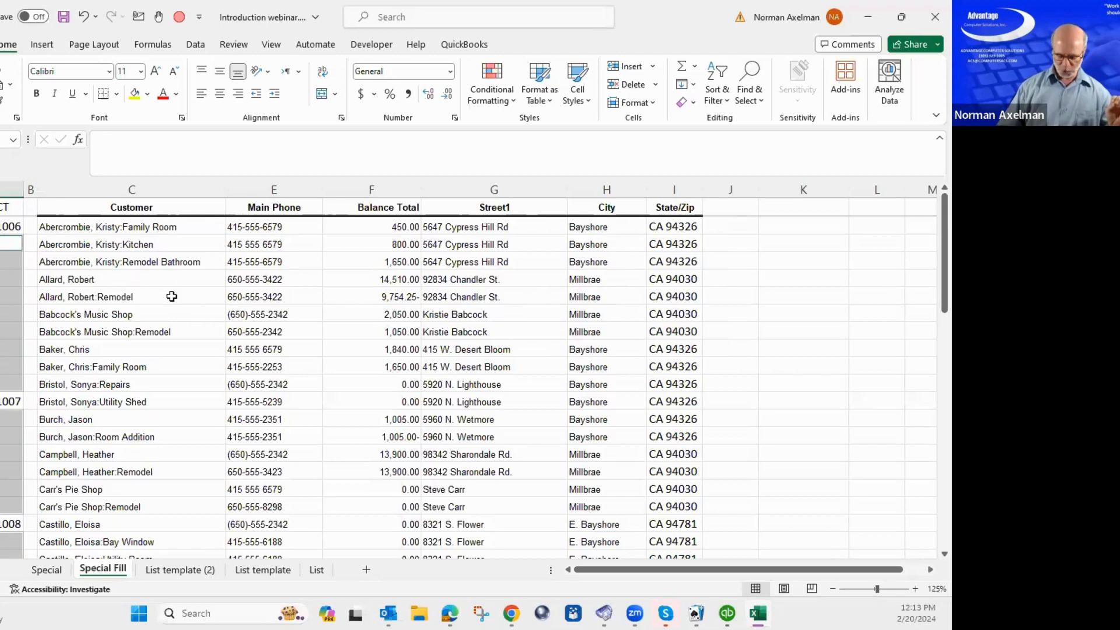
type("=")
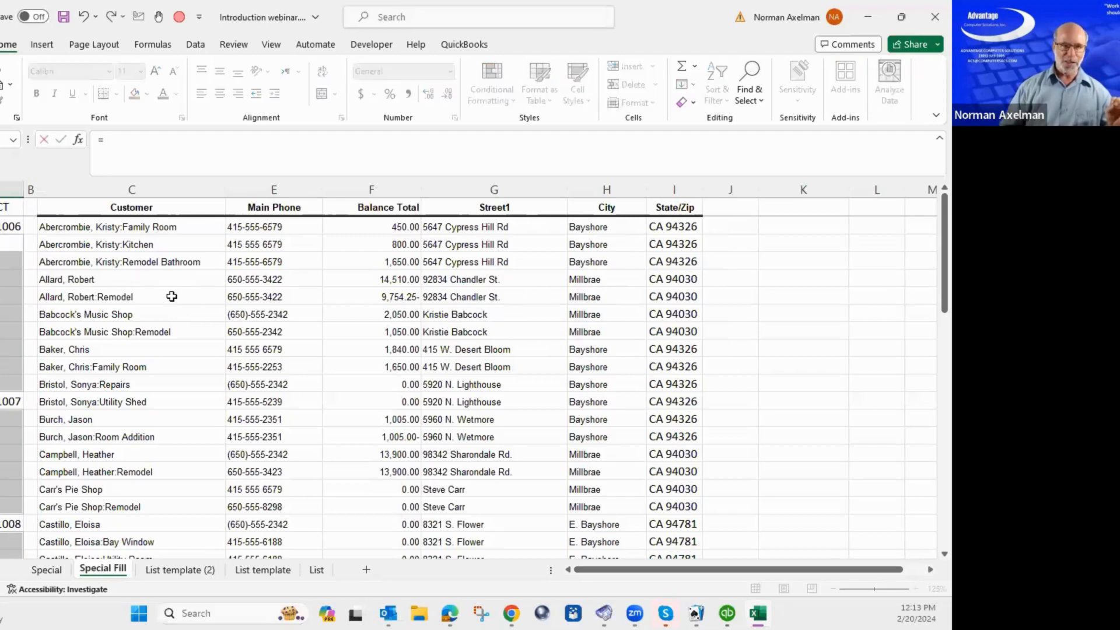
key("Up")
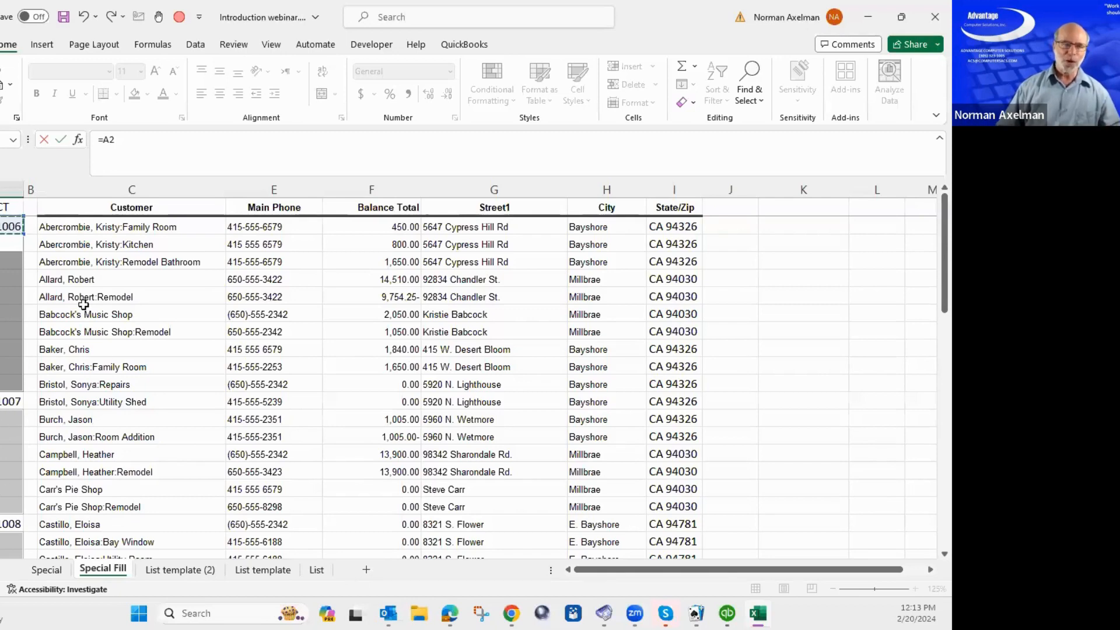
key("Escape")
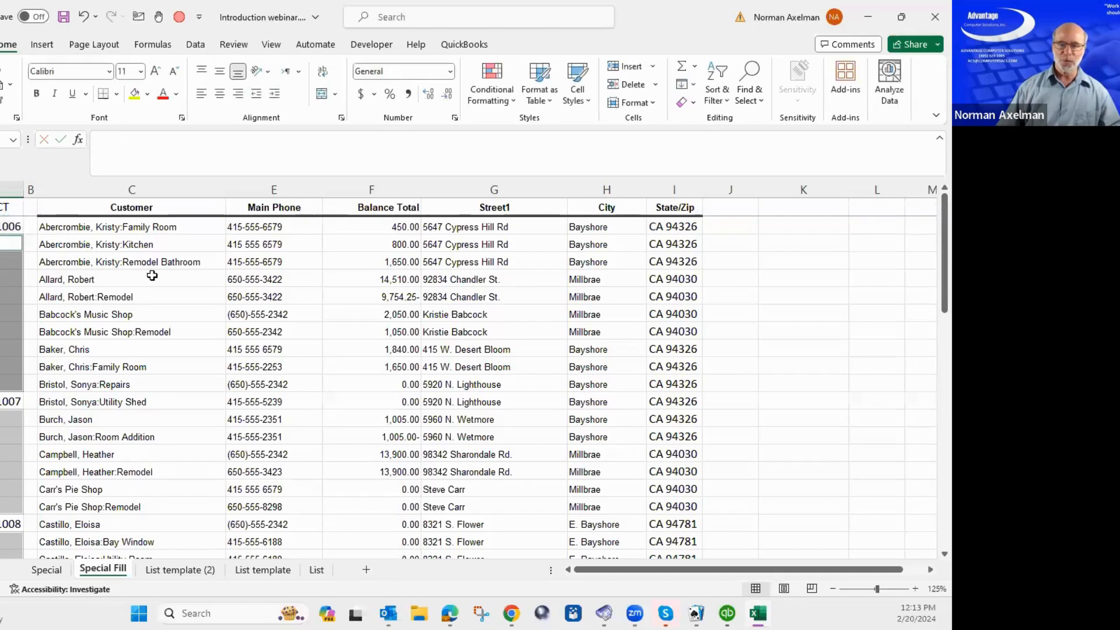
Add a new sheet and select F4, H10, J16, K13, L18, N12, N23 and O18 together.
left_click(367, 570)
left_click(223, 247)
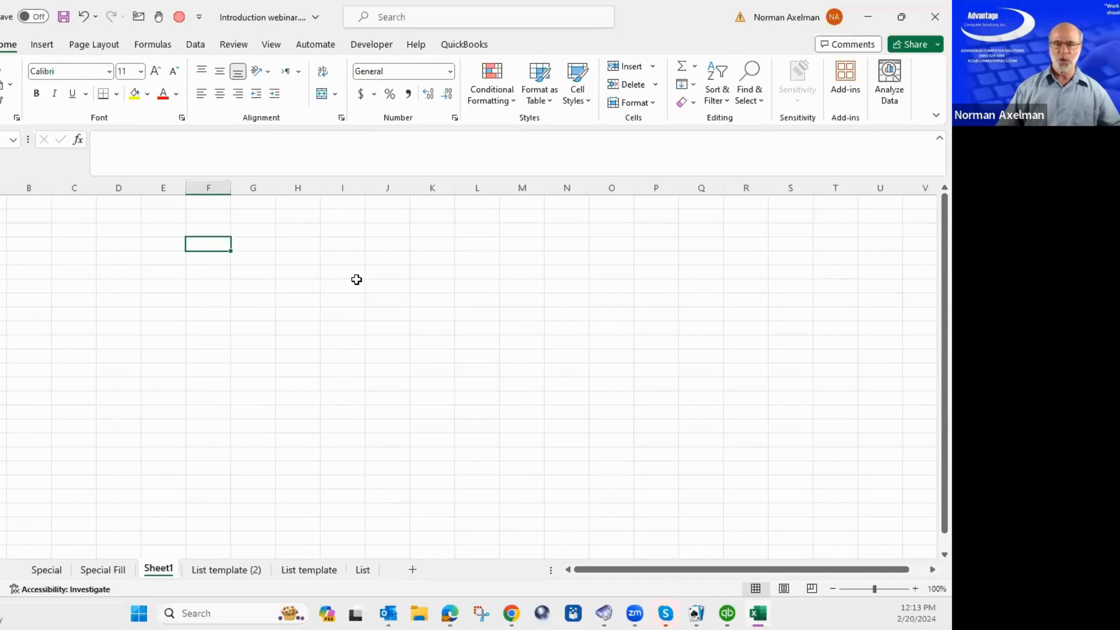
left_click(299, 323, "ctrl")
left_click(368, 411, "ctrl")
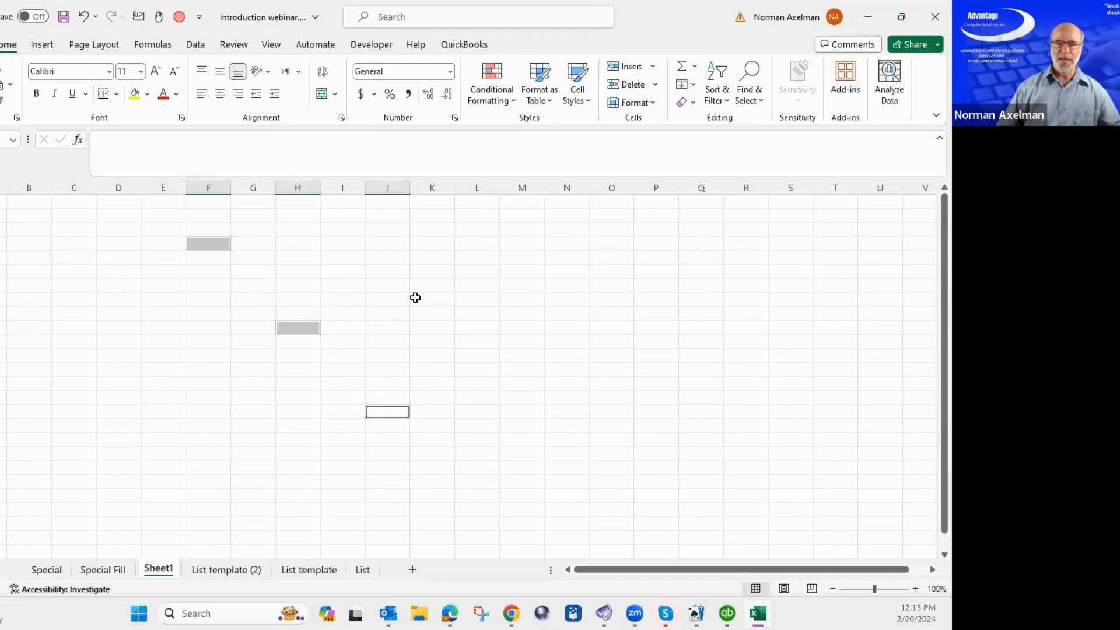
left_click(430, 287, "ctrl")
left_click(483, 352, "ctrl")
left_click(547, 272, "ctrl")
left_click(580, 424, "ctrl")
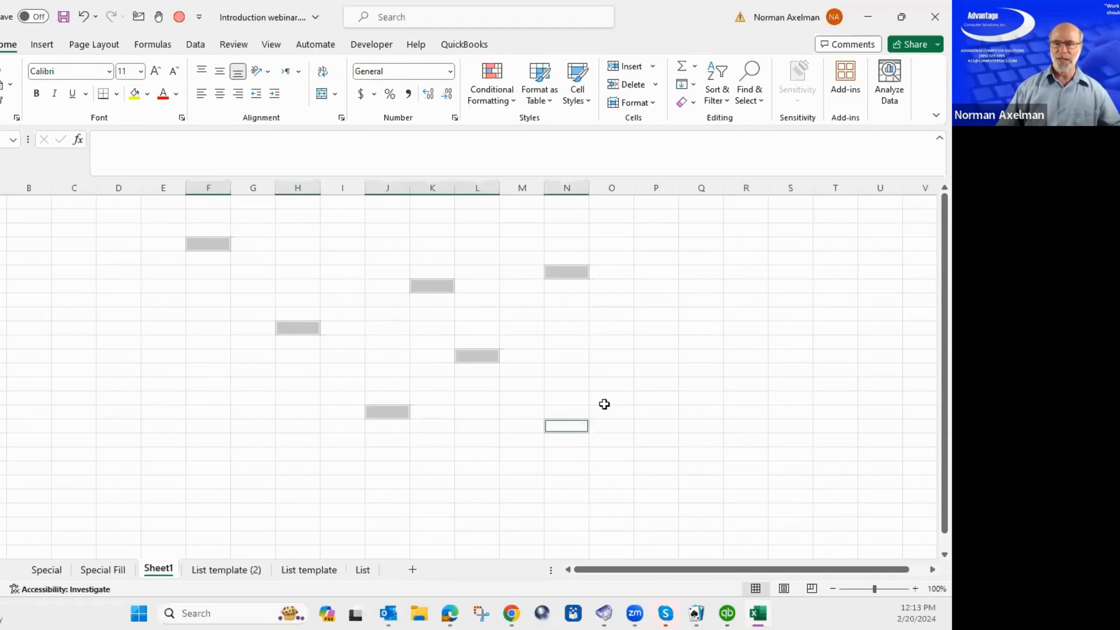
left_click(621, 355, "ctrl")
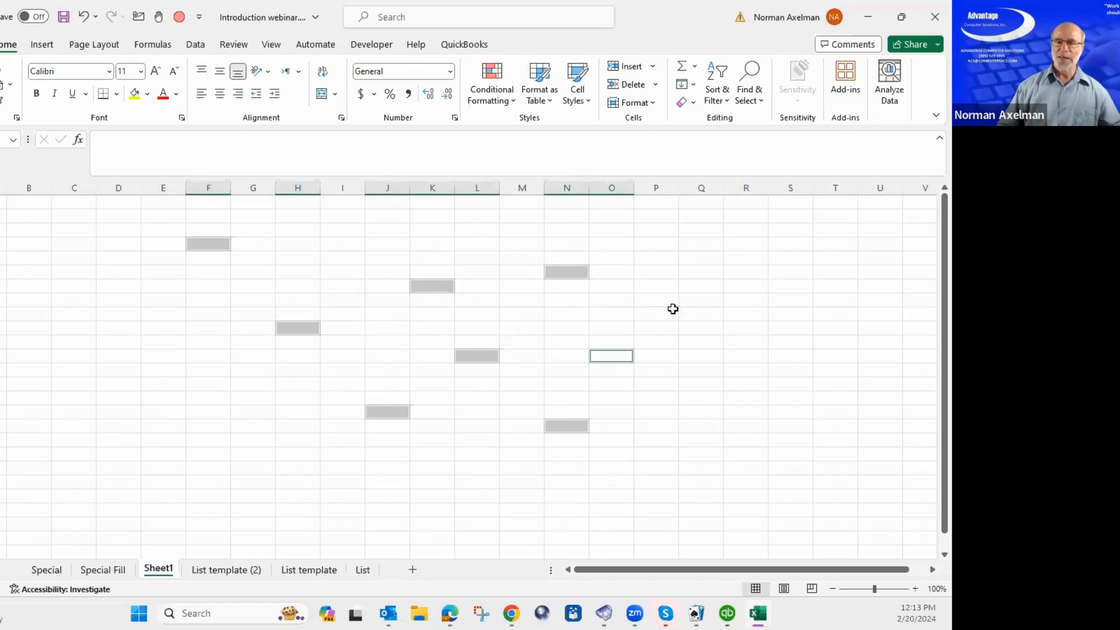
Enter 12345 into all eight selected cells at once, then return to the Special sheets.
type("12345")
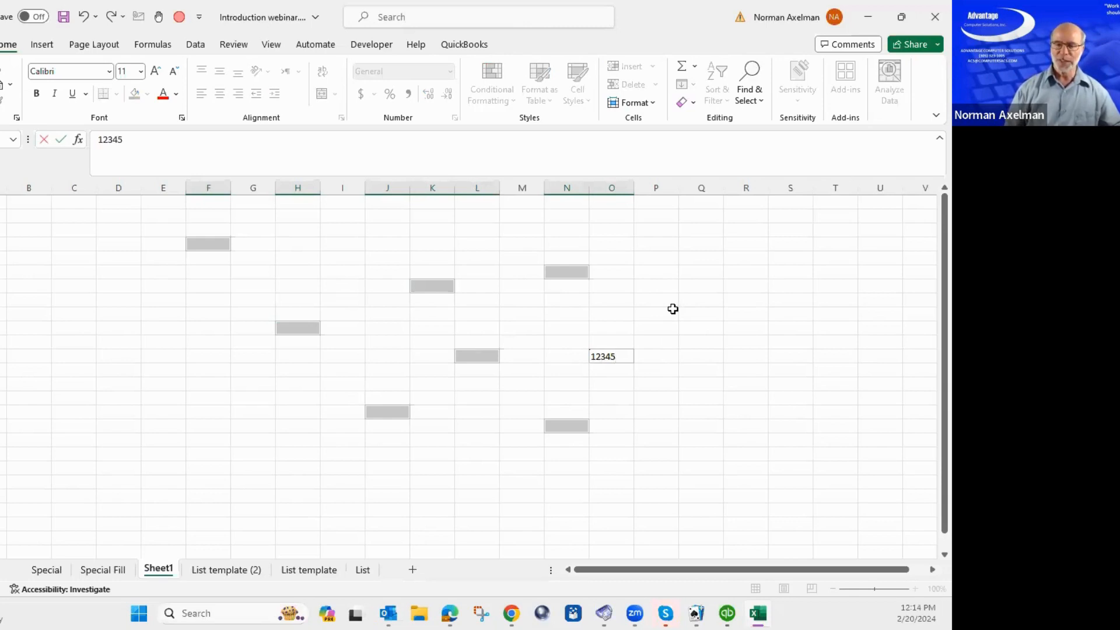
key("ctrl+Return")
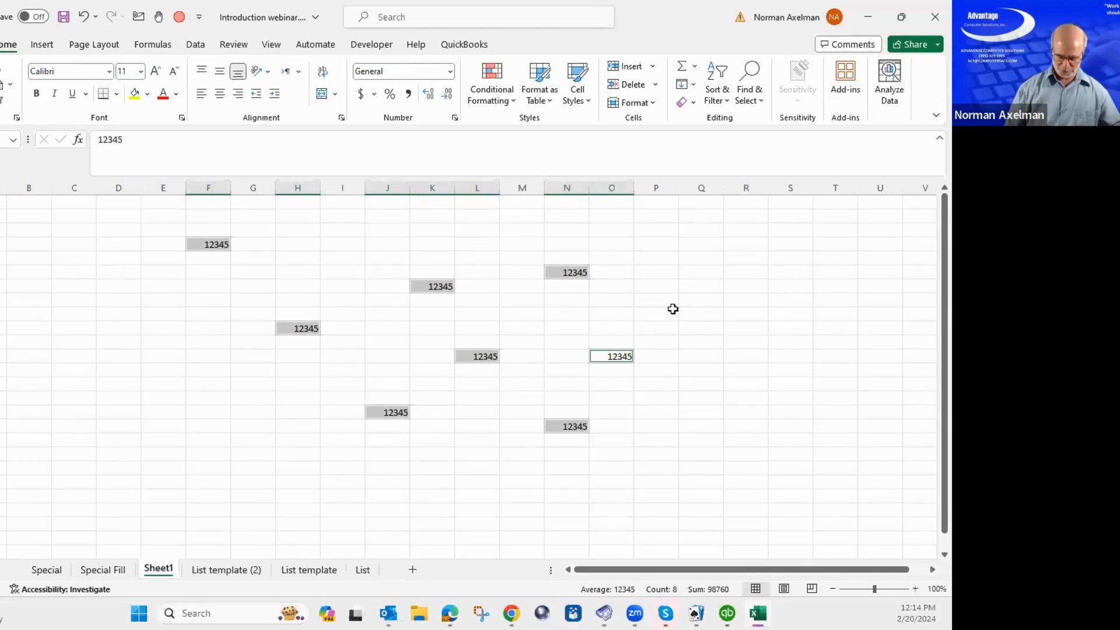
left_click(47, 570)
left_click(103, 570)
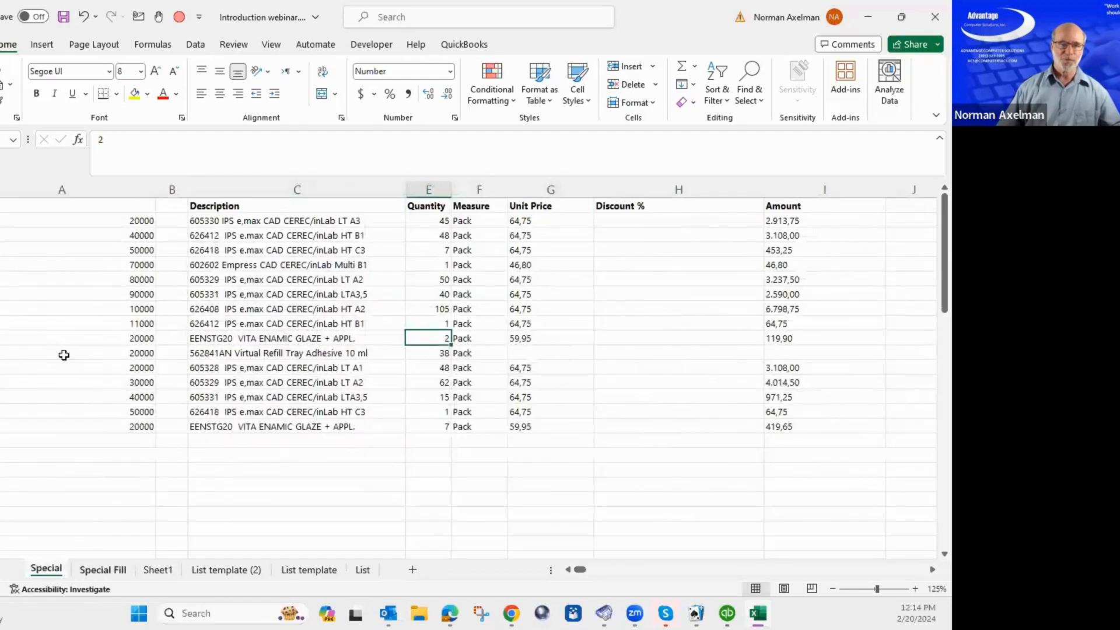
Select column A from the Kitchen row down to the last customer row.
left_click(10, 243)
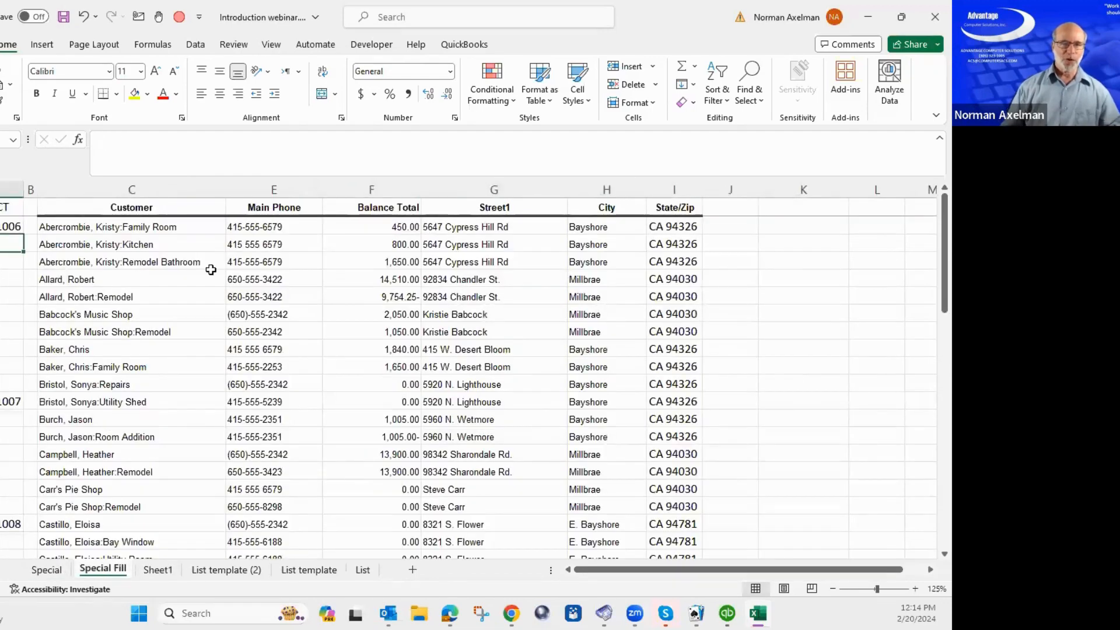
key("shift+Page_Down")
key("shift+Page_Down")
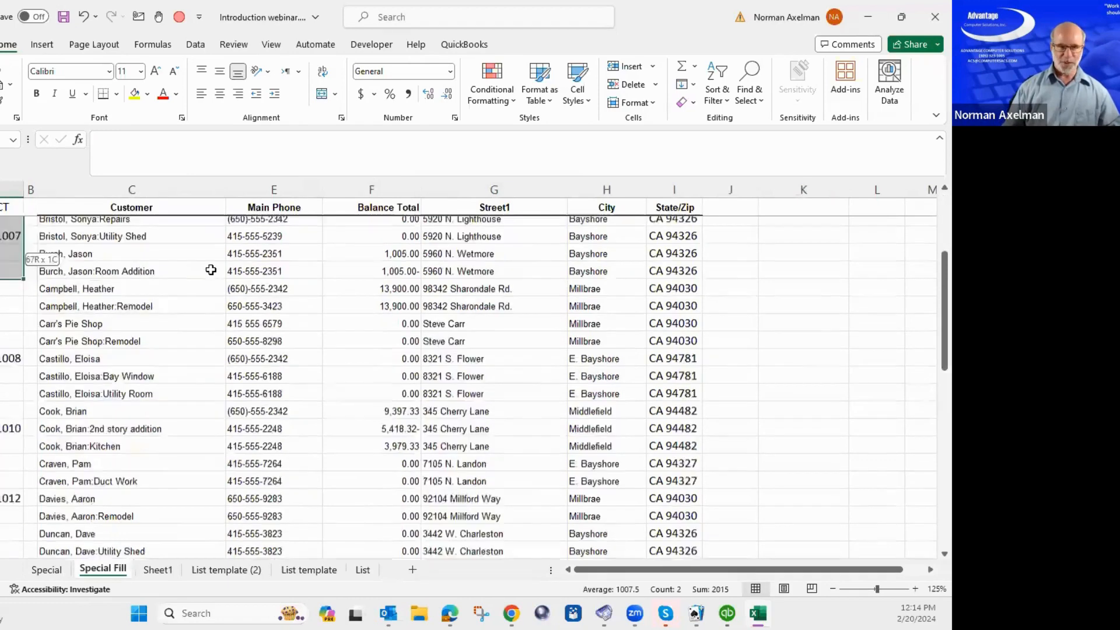
key("shift+Page_Down")
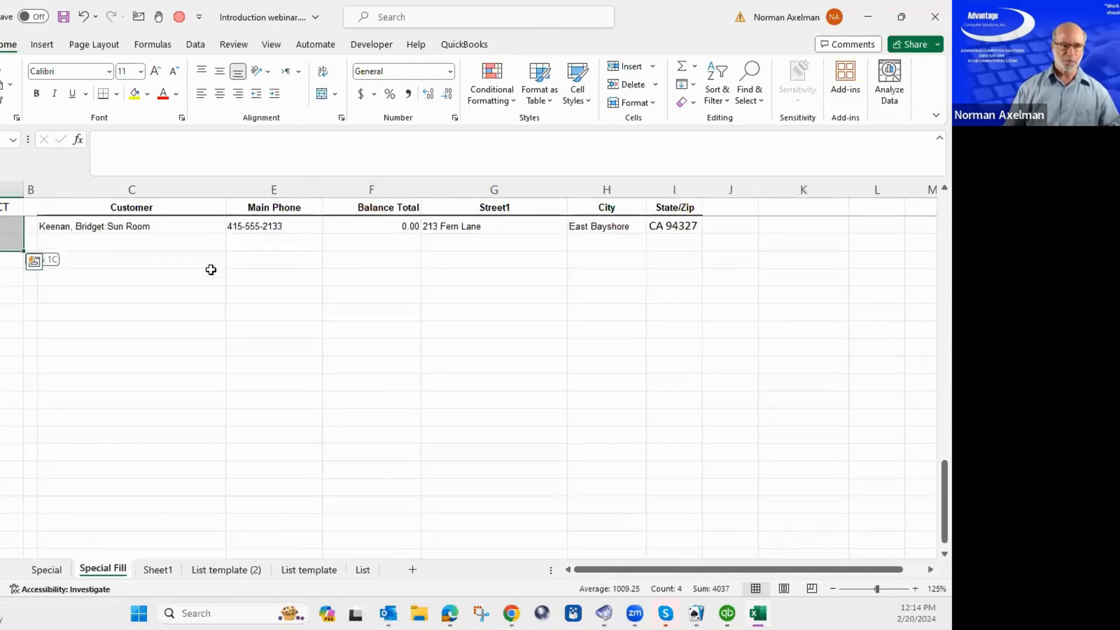
key("shift+Up")
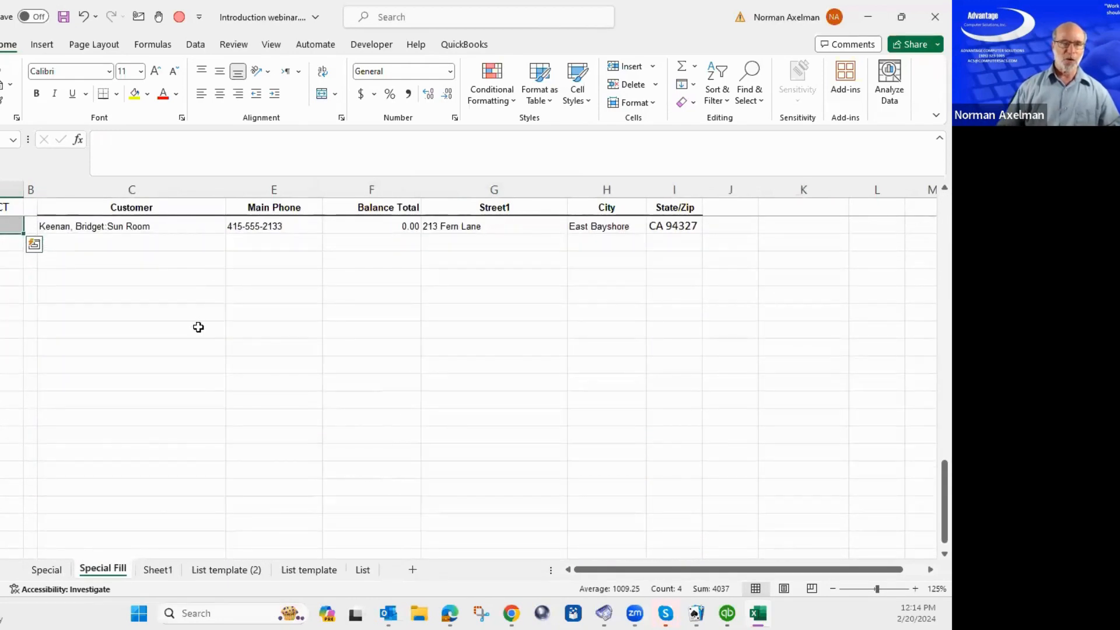
scroll(197, 327, "up", 15)
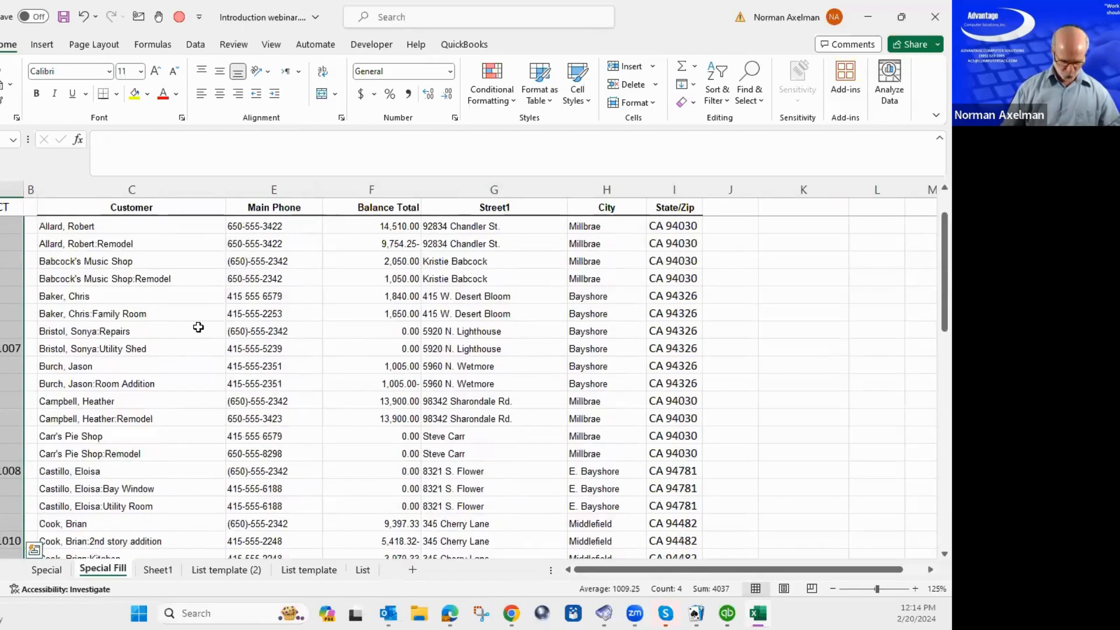
Select only the blanks and fill each with a formula referencing the cell above.
key("F5")
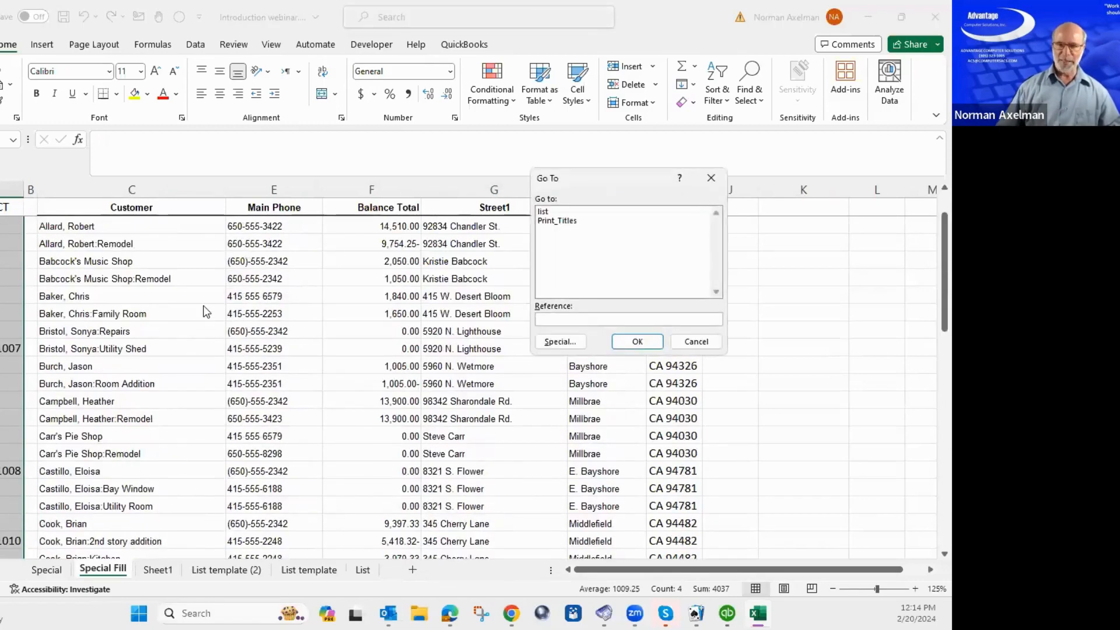
left_click(552, 344)
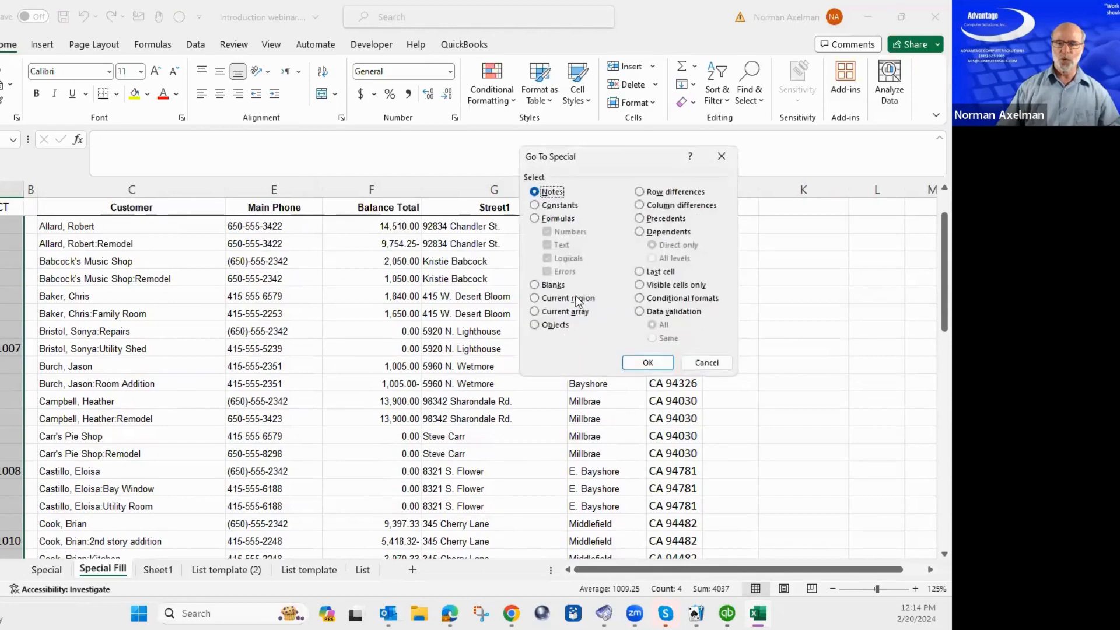
left_click(546, 285)
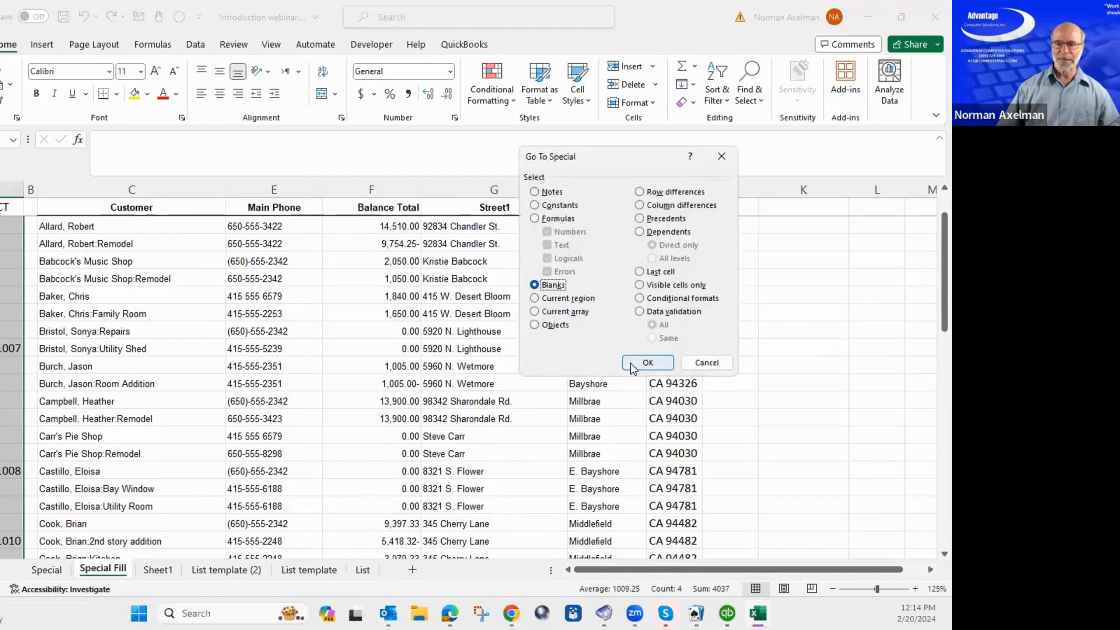
left_click(647, 363)
scroll(216, 336, "up", 1)
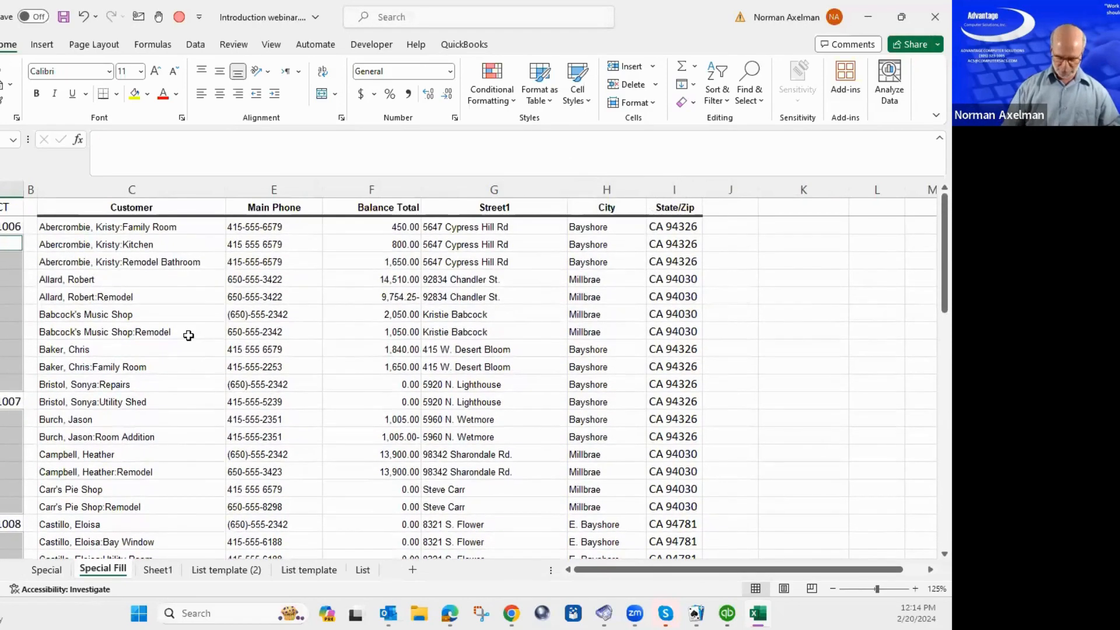
type("=")
key("Up")
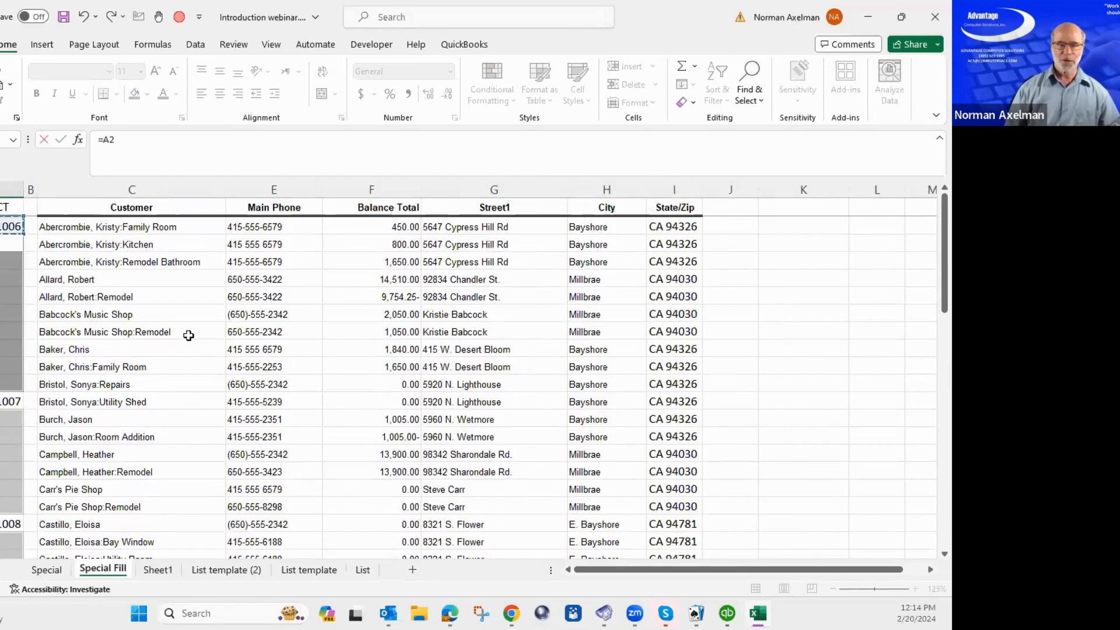
key("ctrl+Return")
scroll(85, 425, "down", 4)
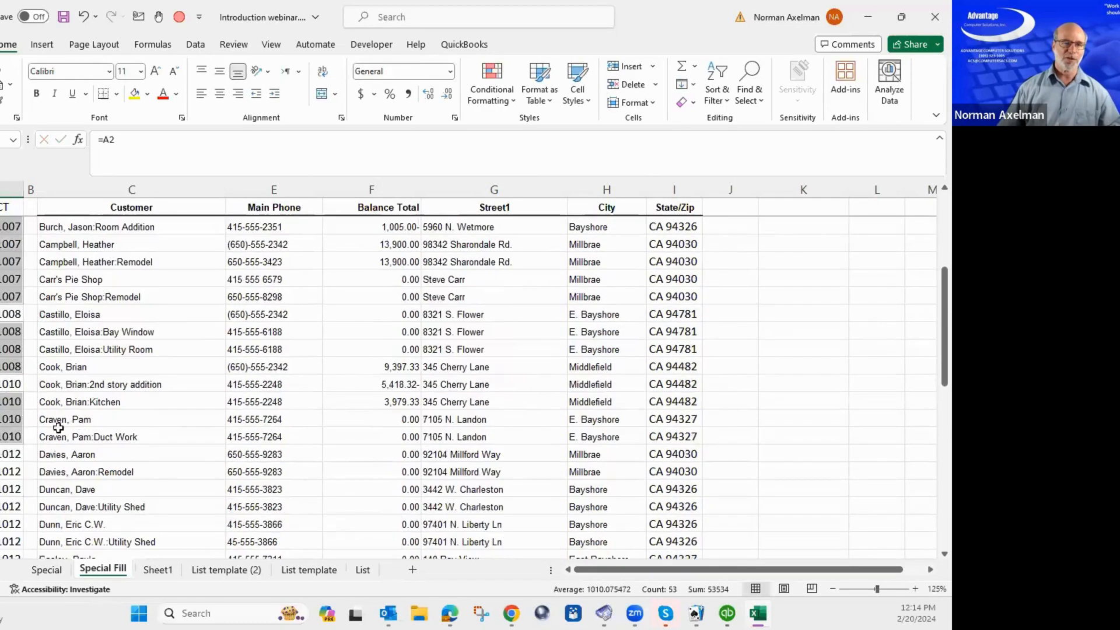
scroll(20, 440, "down", 3)
scroll(12, 294, "up", 7)
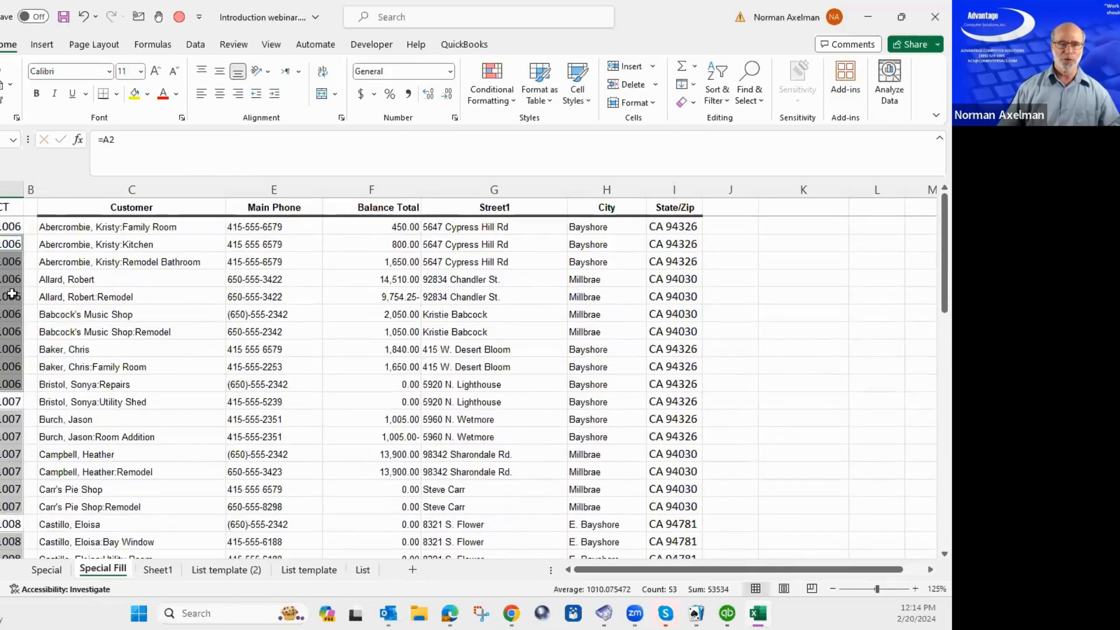
left_click(2, 245)
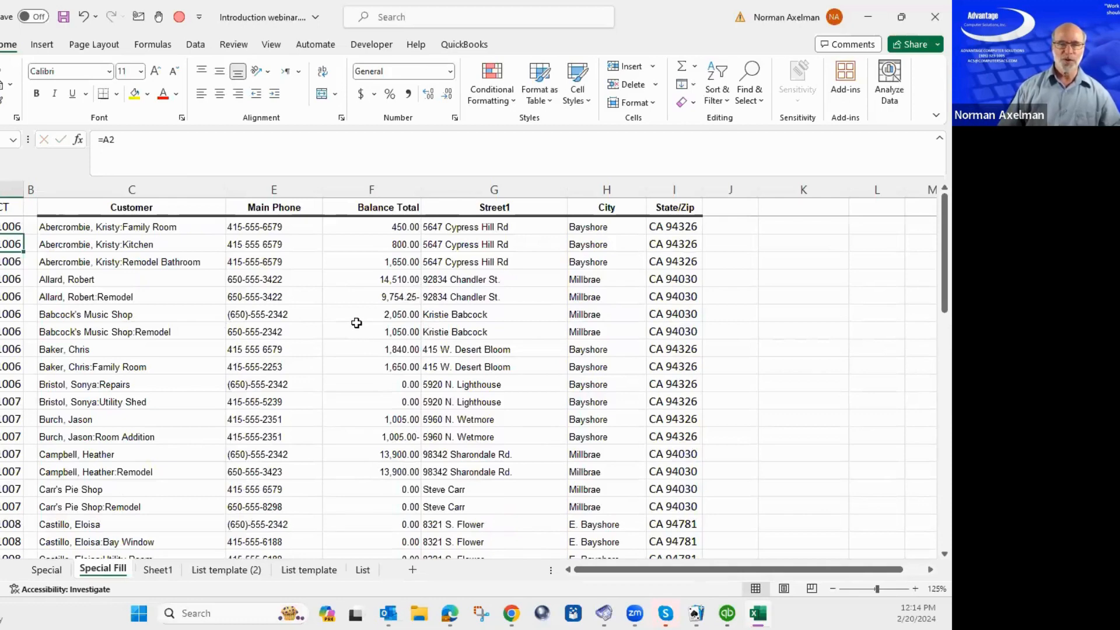
left_click(275, 225)
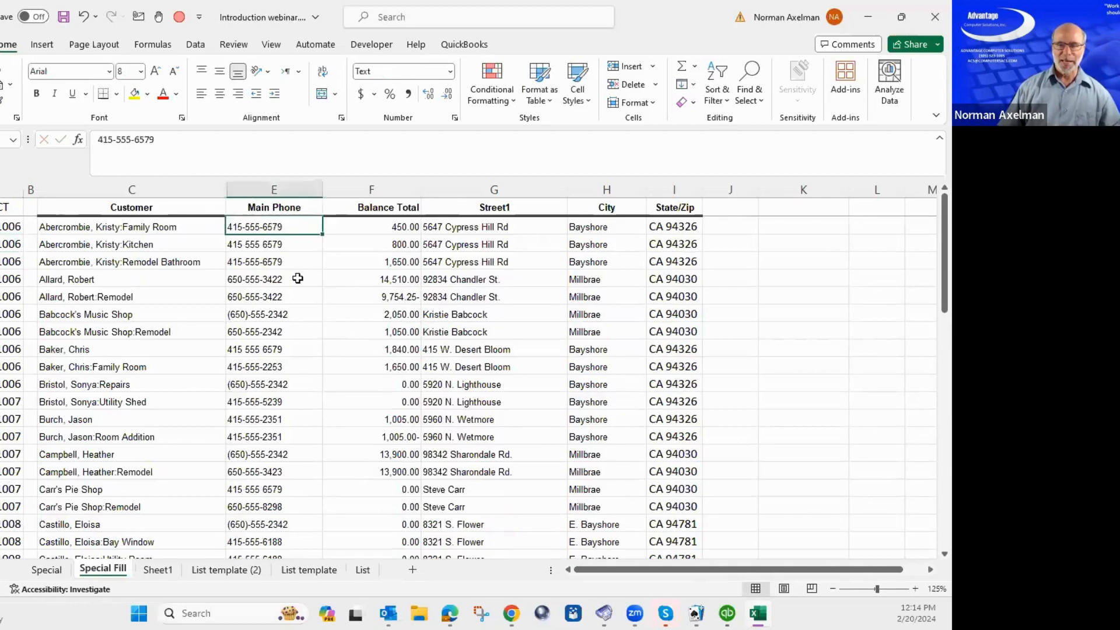
left_click(282, 208)
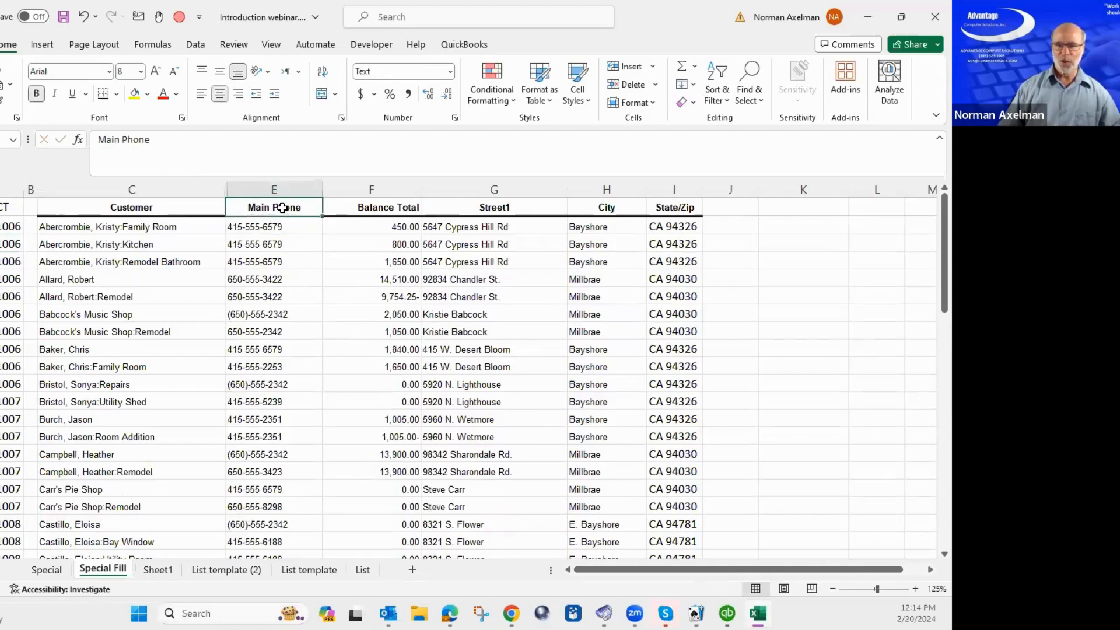
scroll(268, 487, "down", 5)
scroll(268, 484, "up", 5)
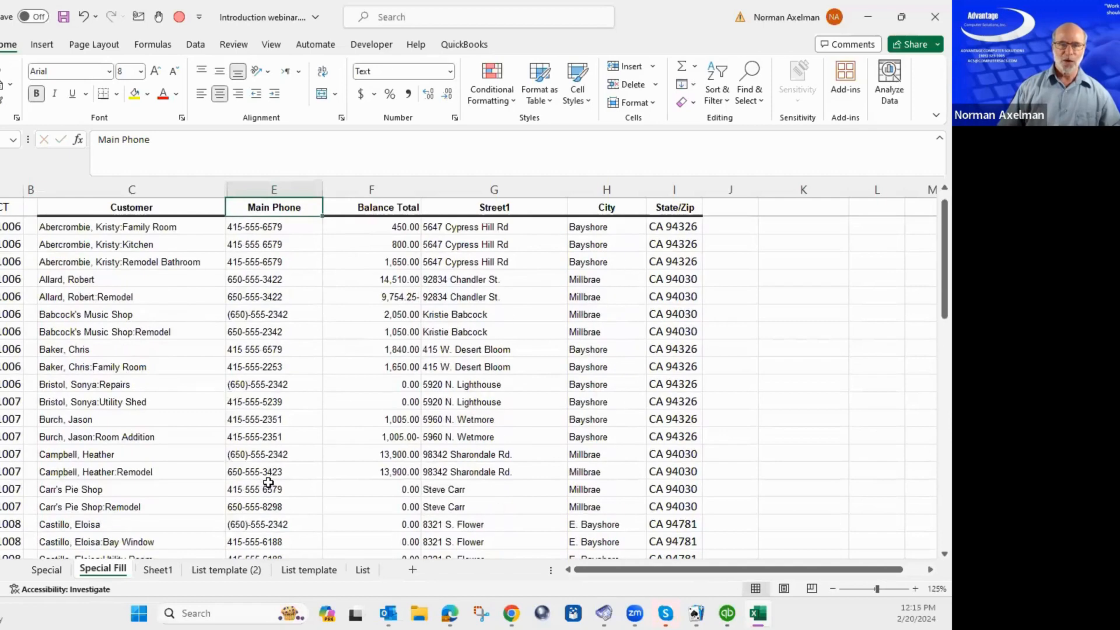
left_click(272, 228)
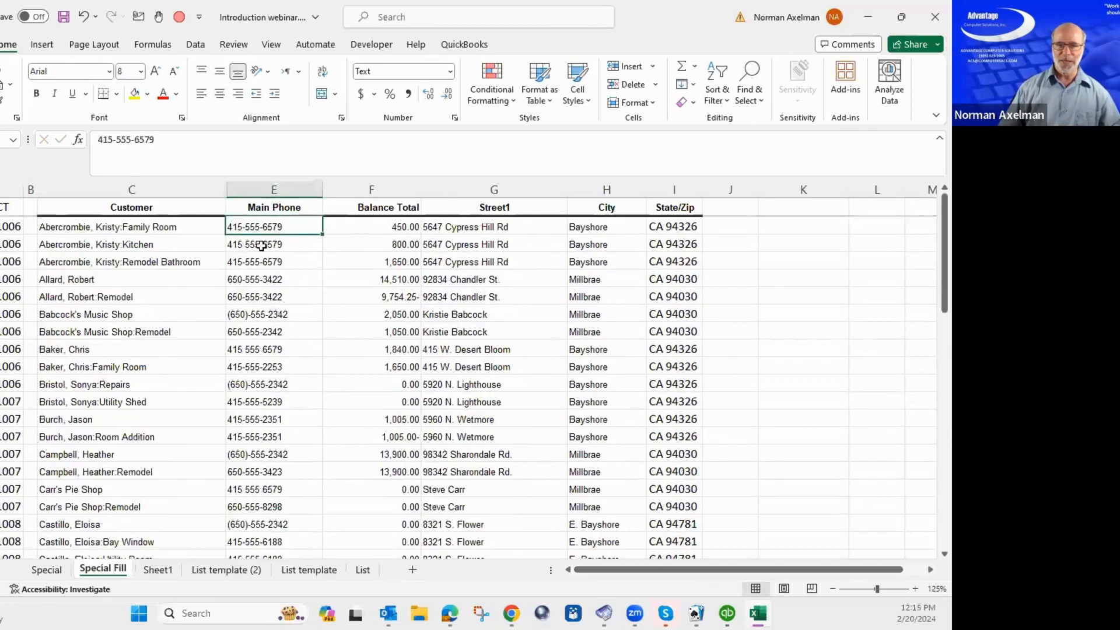
left_click(239, 315)
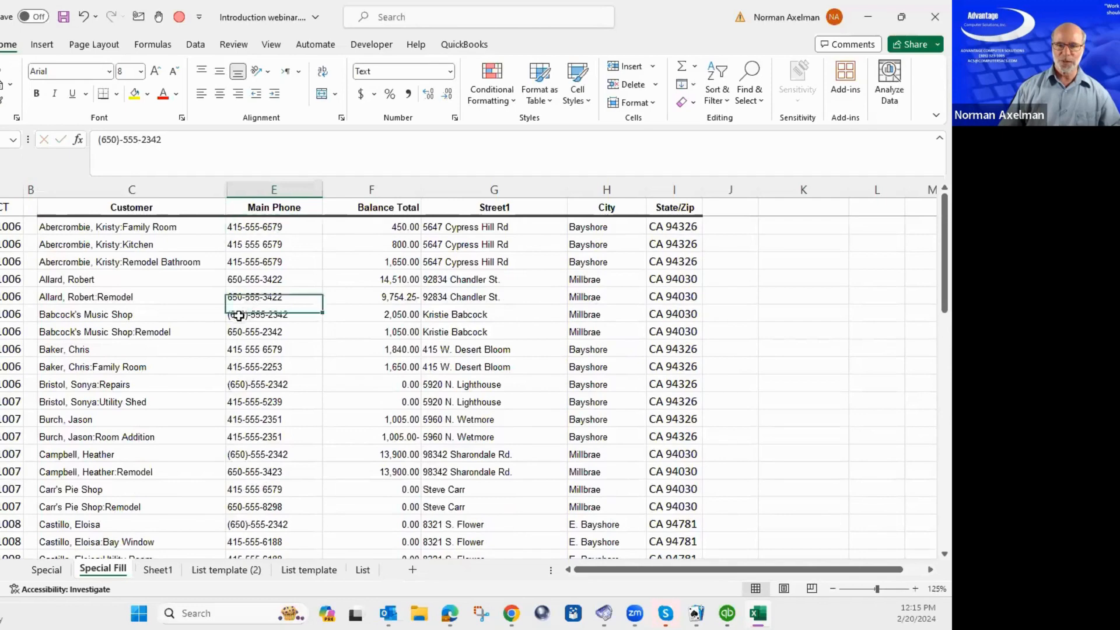
left_click(250, 352)
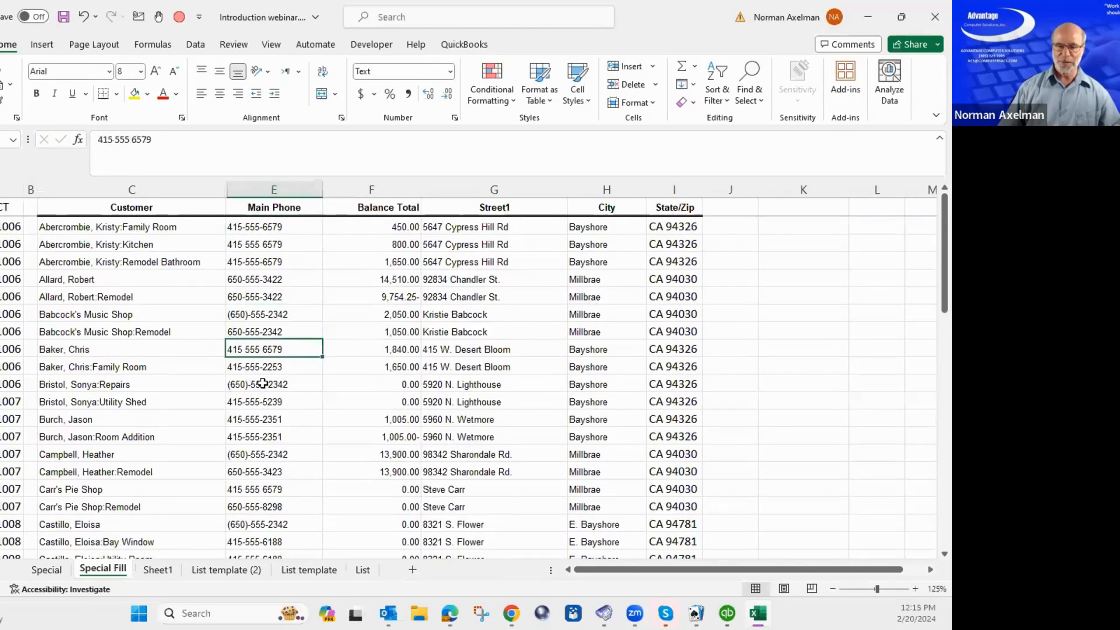
scroll(267, 396, "down", 4)
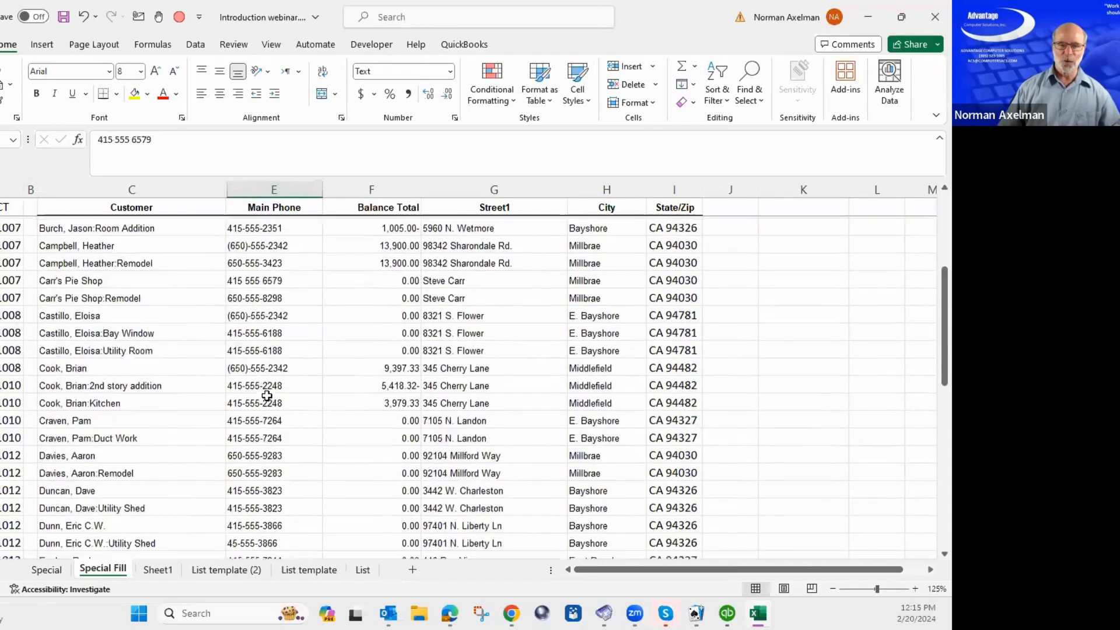
scroll(267, 396, "up", 4)
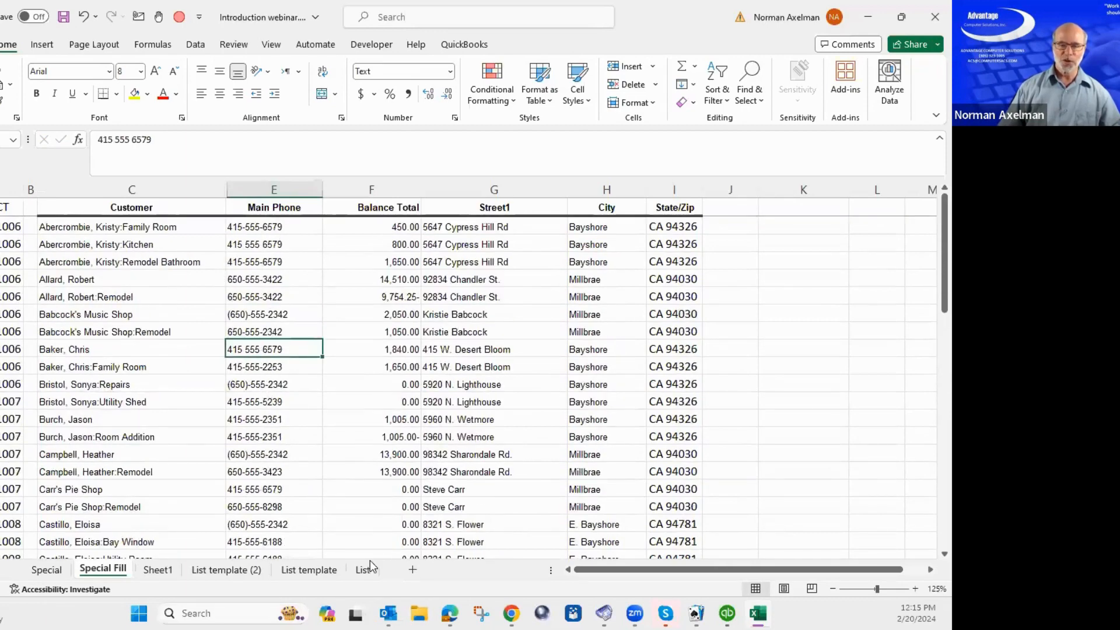
Add Sheet2 and give cells F3:F24 the Special Phone Number format.
left_click(413, 571)
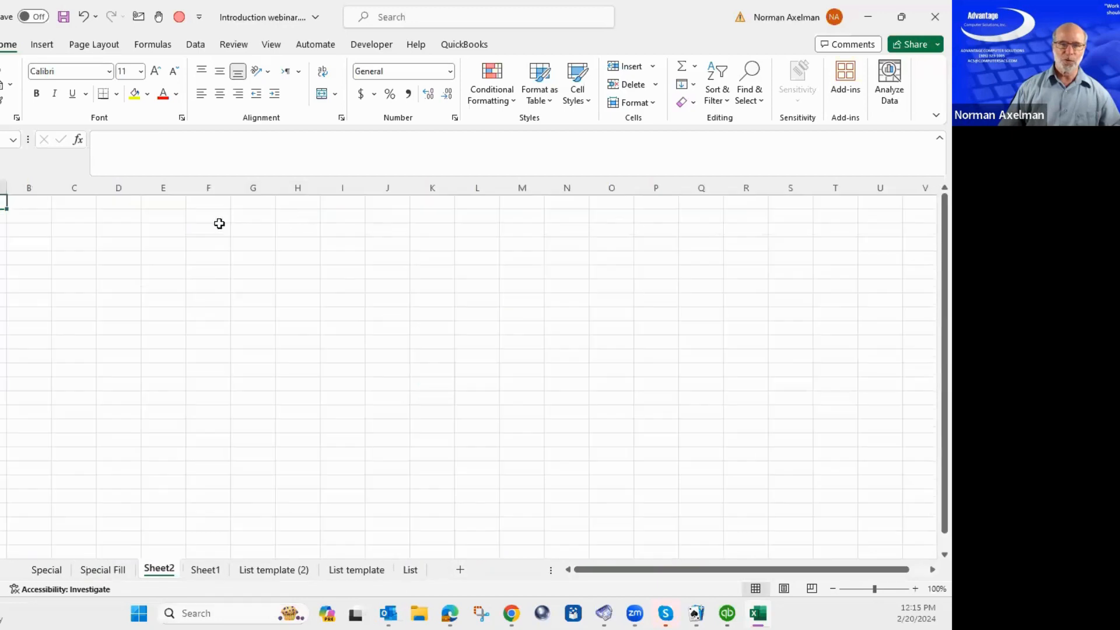
left_click_drag(210, 228, 200, 522)
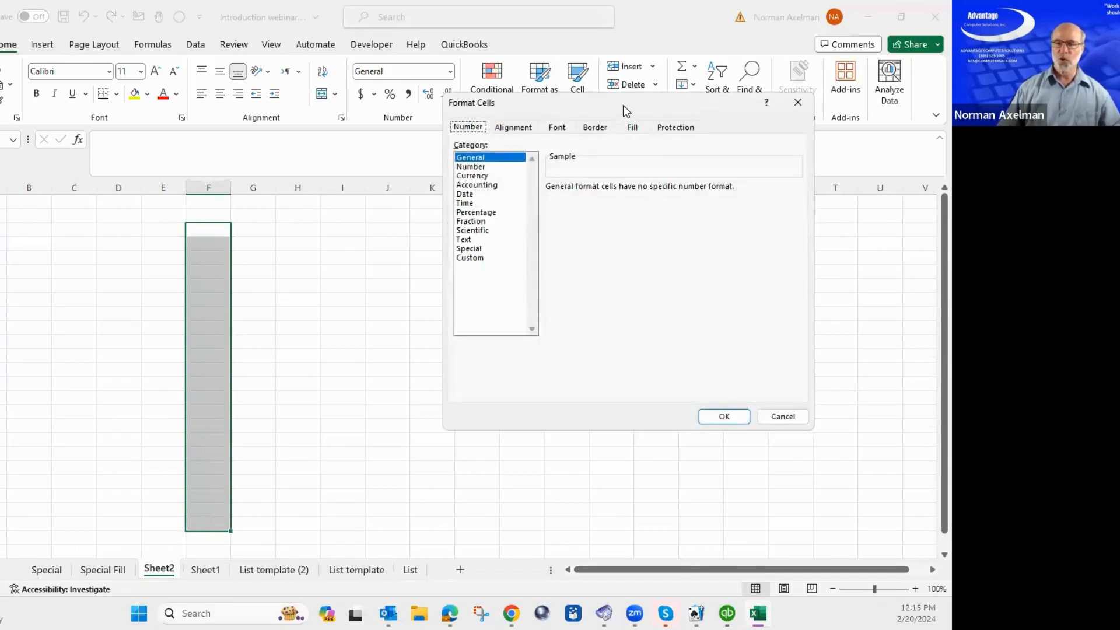
key("Escape")
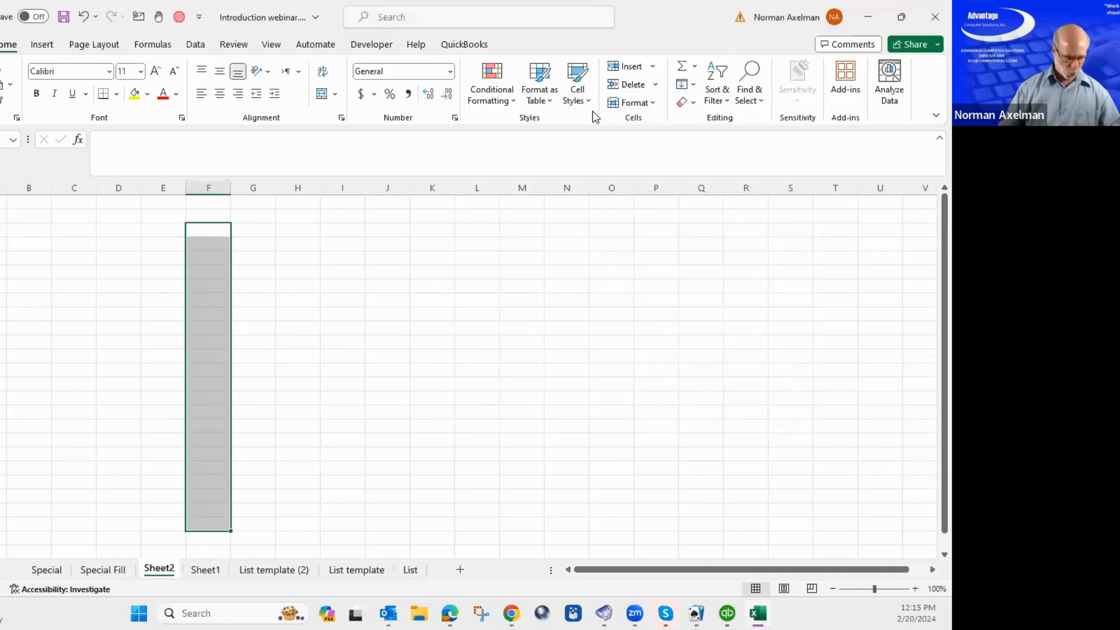
key("ctrl+1")
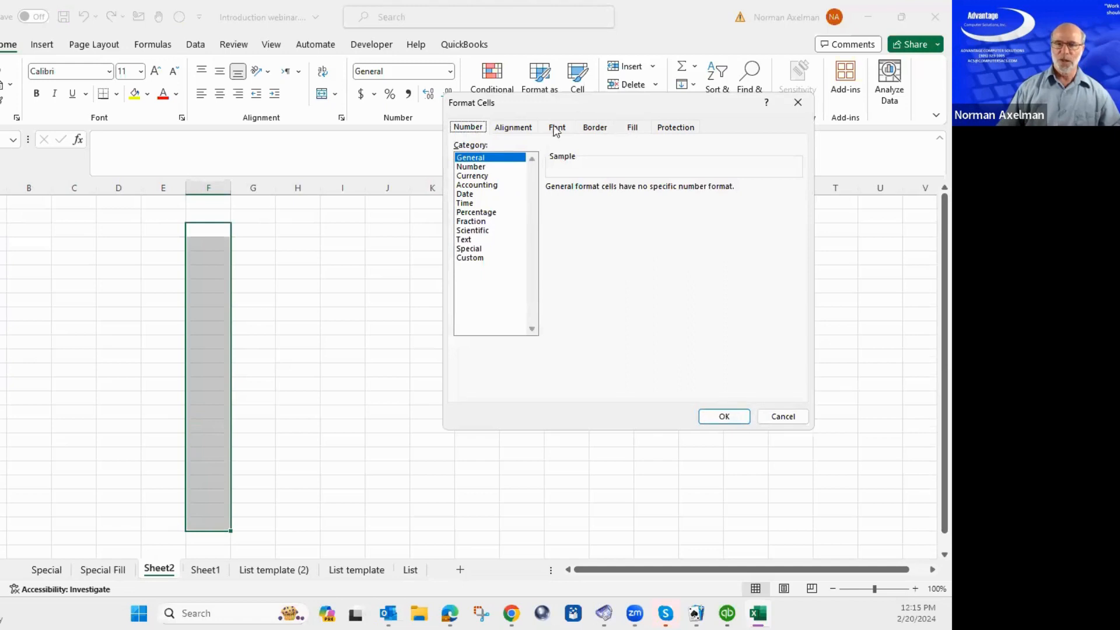
left_click(470, 249)
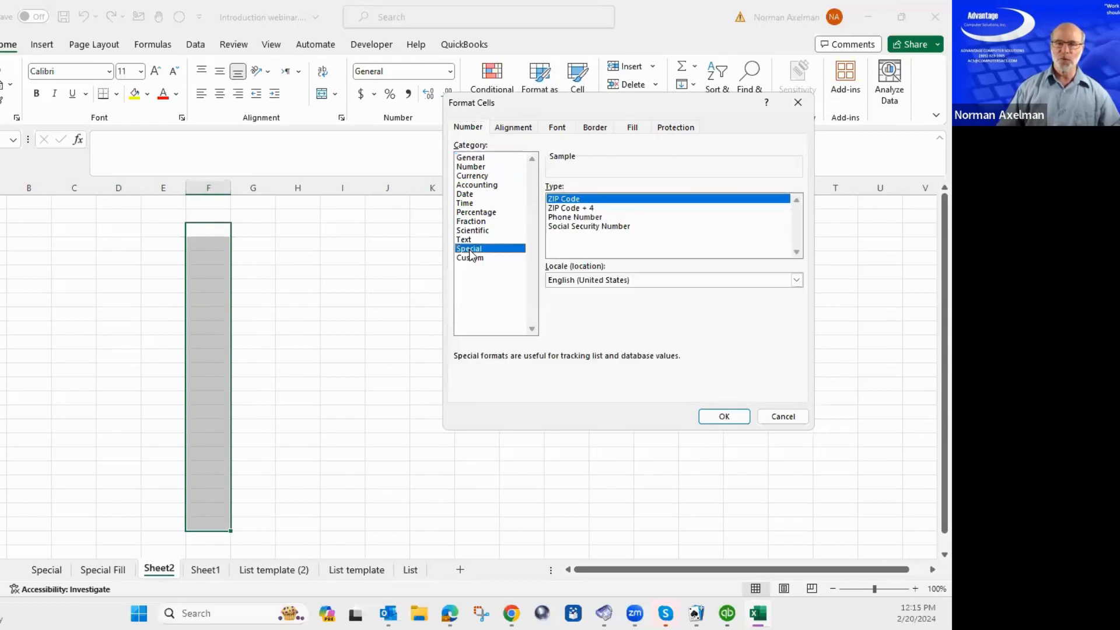
left_click(583, 218)
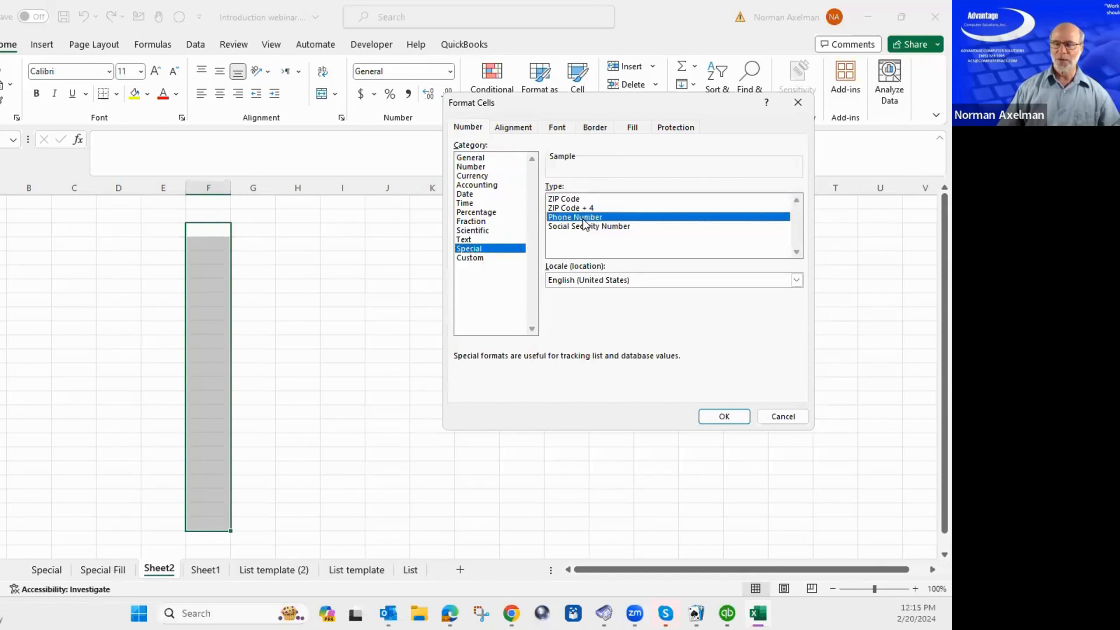
left_click(724, 417)
left_click(208, 233)
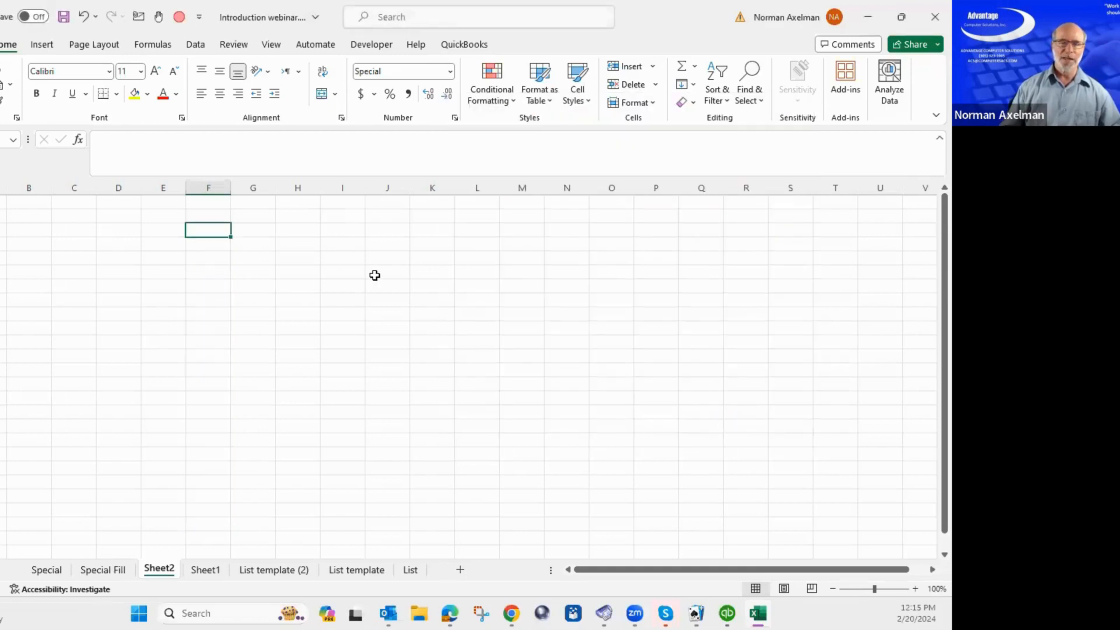
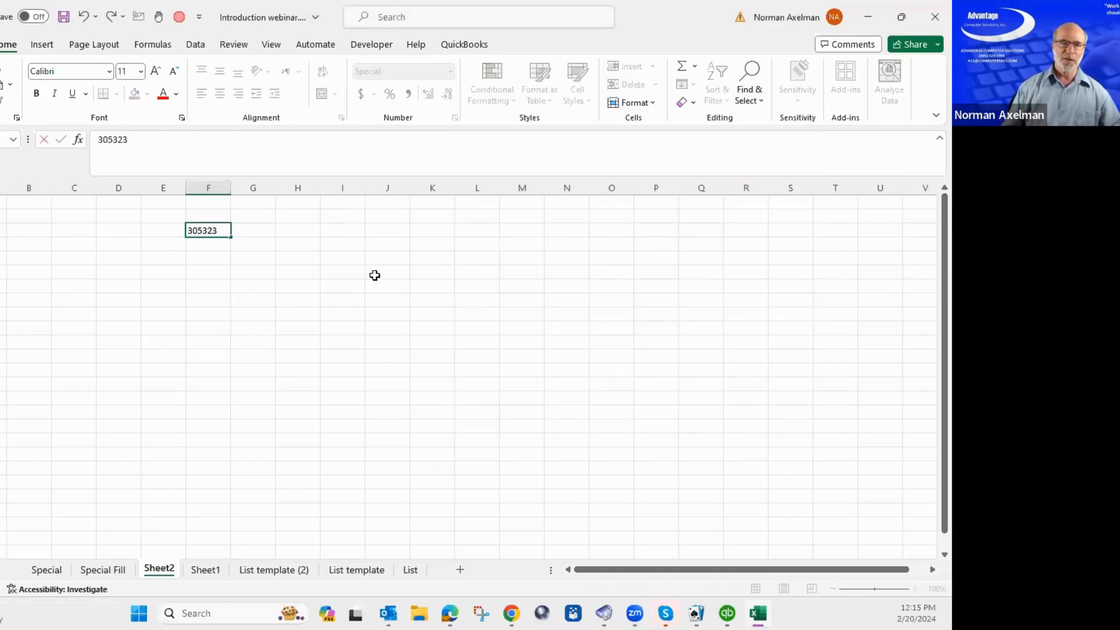
Enter a ten-digit phone number in F3 and a second phone number in F4.
key("Return")
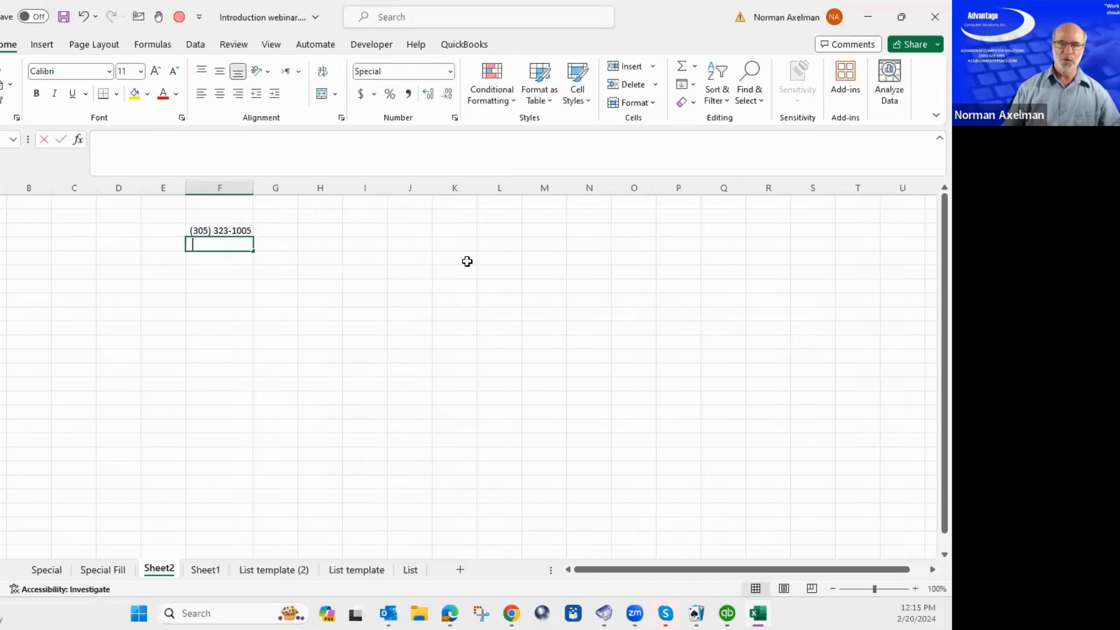
key("Return")
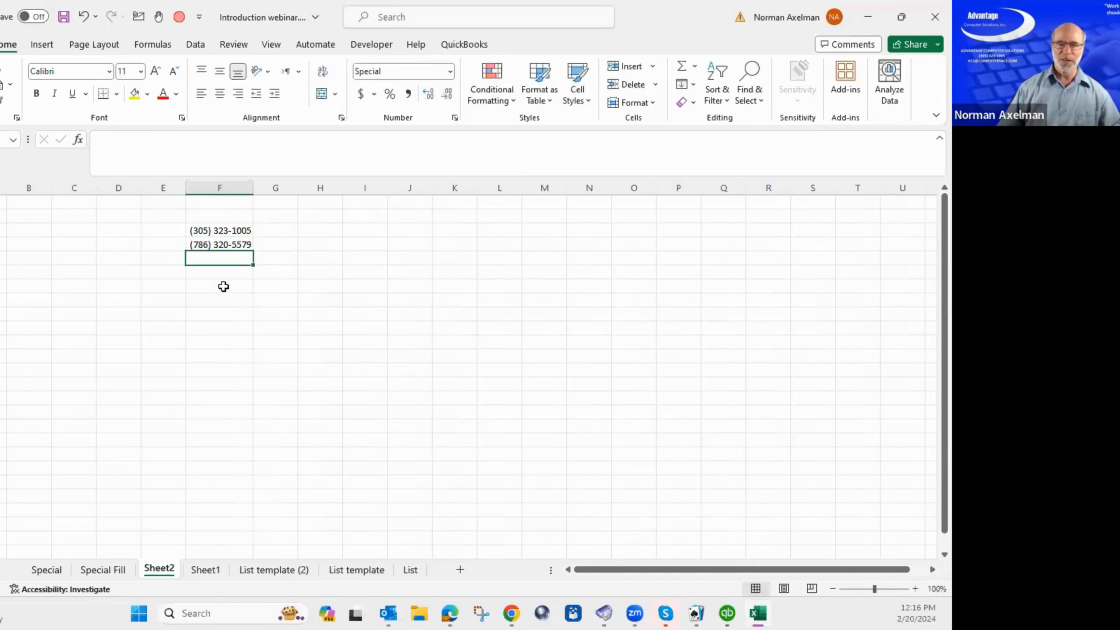
Inspect F3's stored raw digits in the formula bar, leaving the value unchanged.
left_click(227, 230)
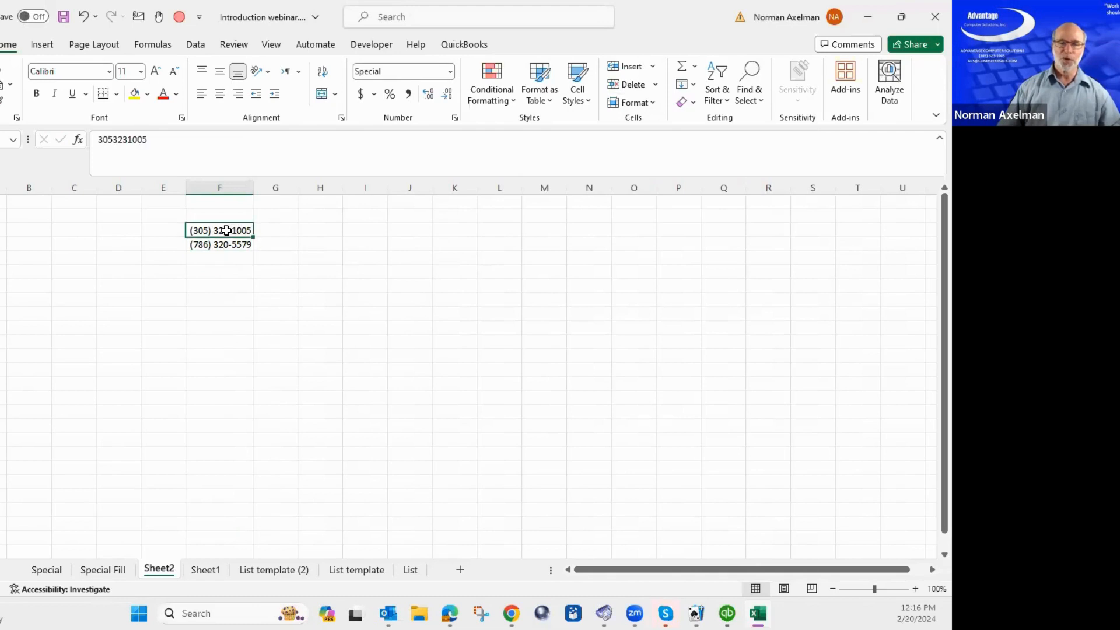
left_click_drag(187, 151, 62, 133)
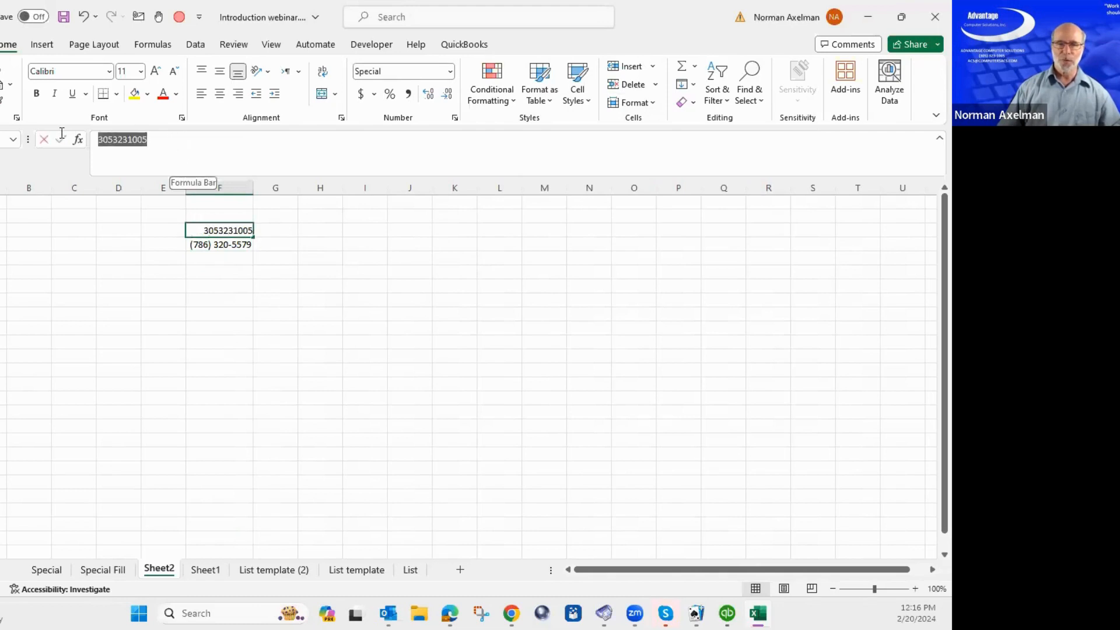
left_click(185, 147)
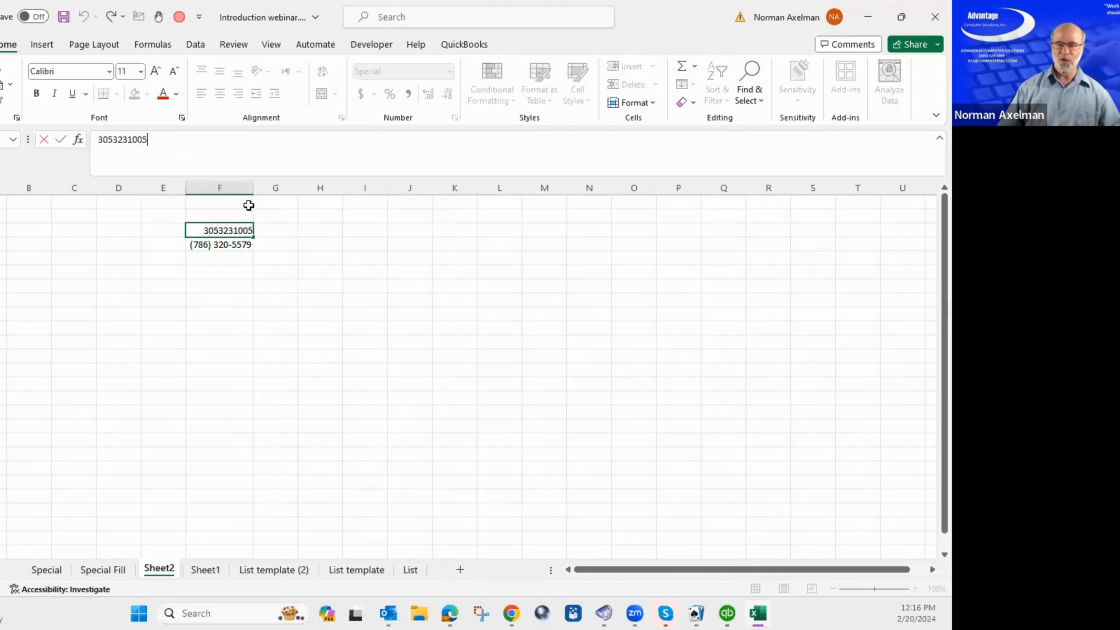
left_click(242, 232)
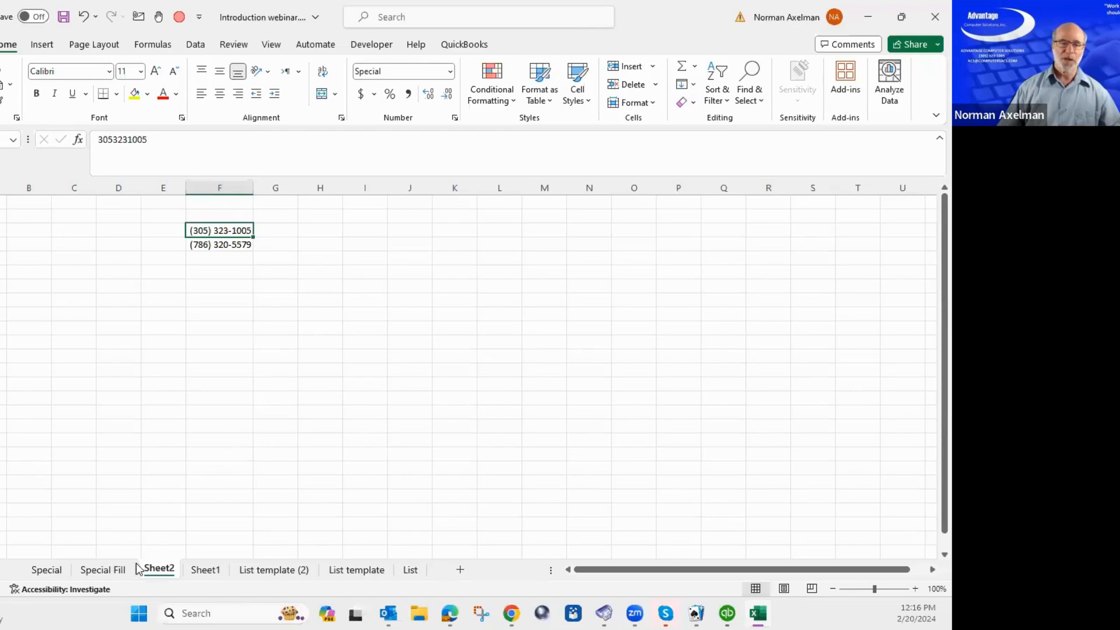
On Special Fill, format the whole Main Phone column E as Special Phone Number.
left_click(102, 570)
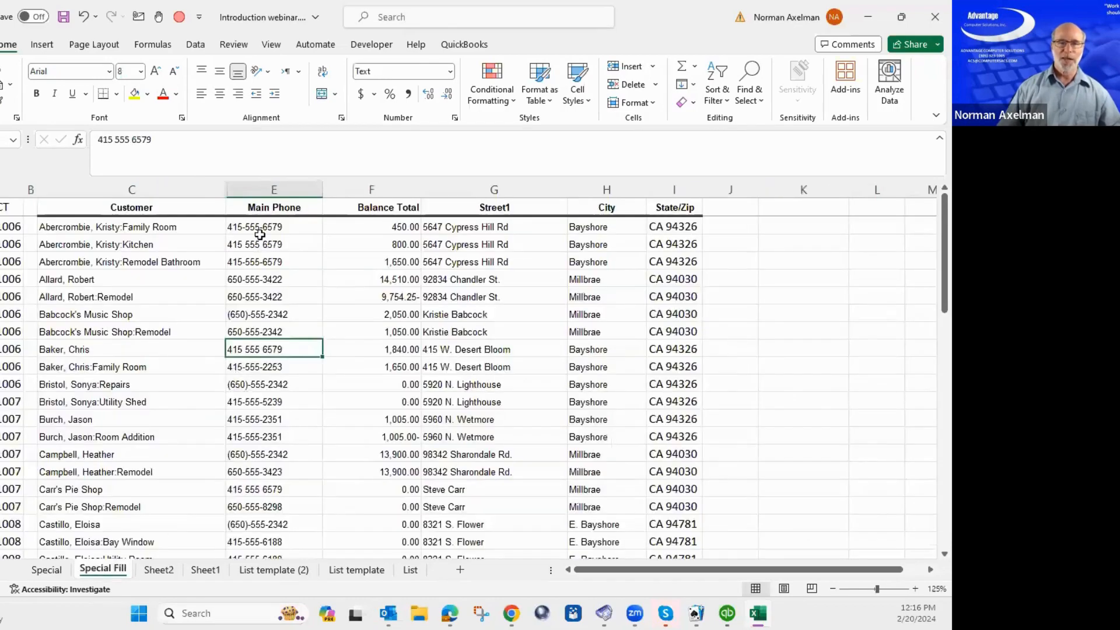
left_click(270, 225)
scroll(292, 265, "down", 3)
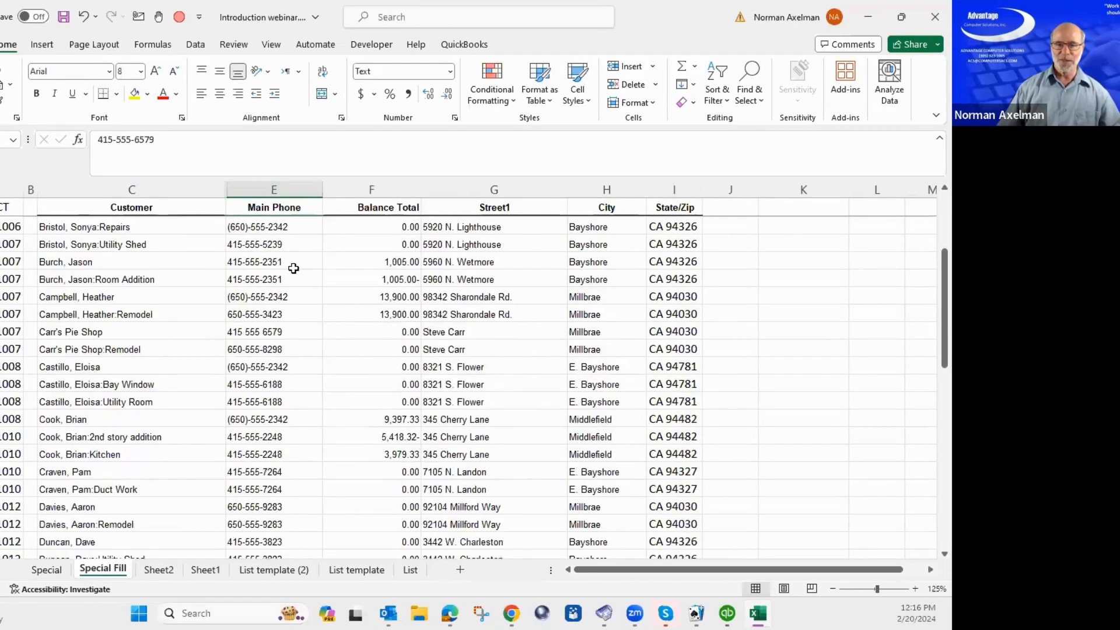
scroll(292, 265, "up", 3)
left_click(286, 249)
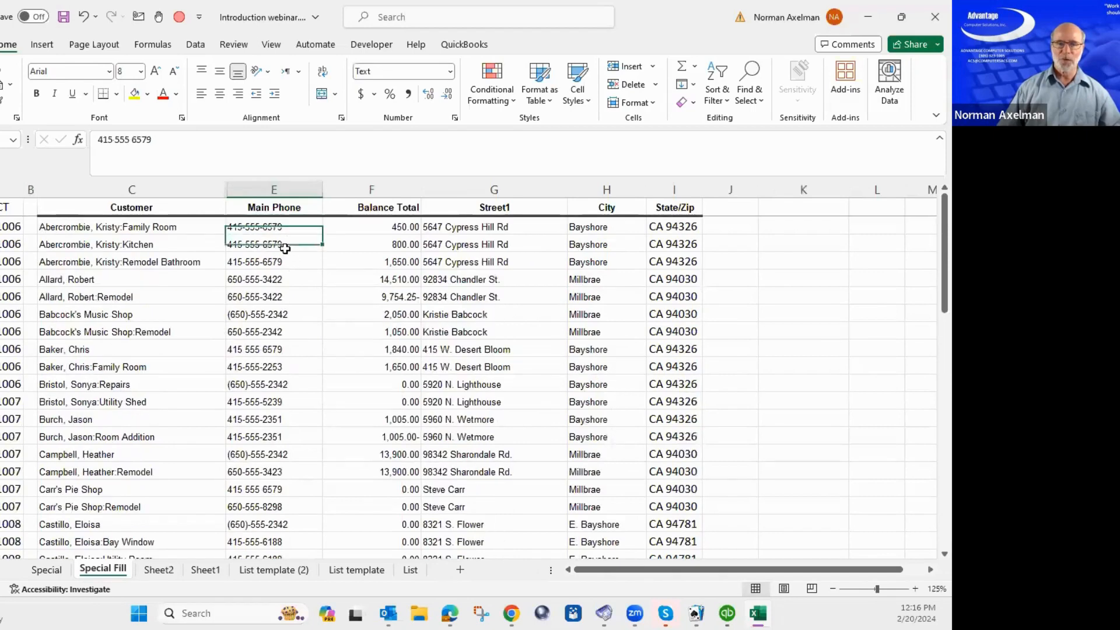
left_click(287, 189)
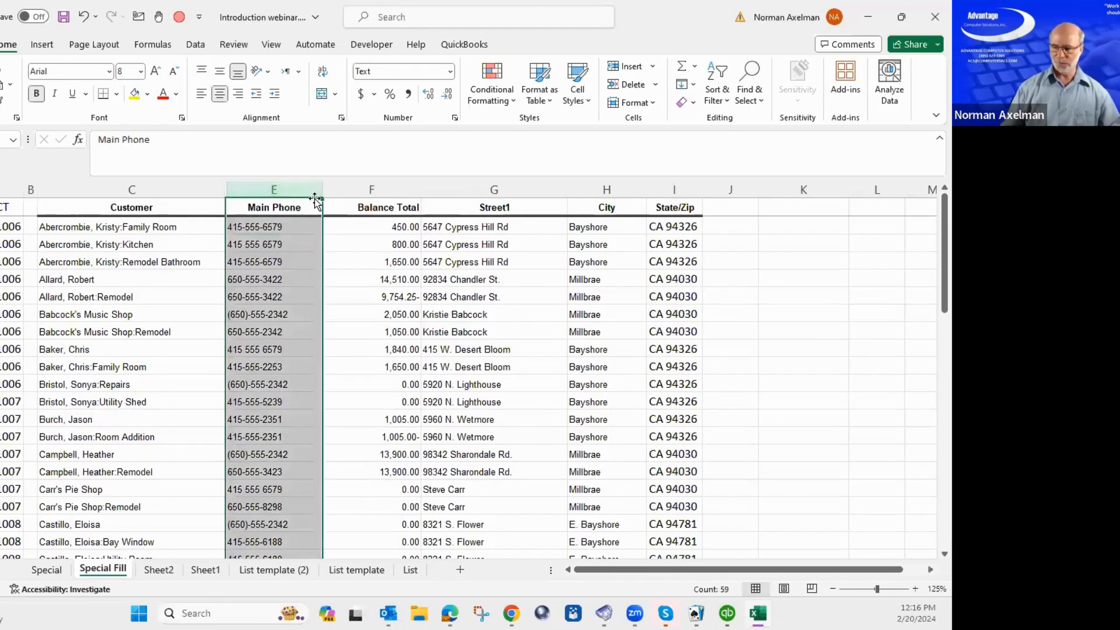
key("ctrl+1")
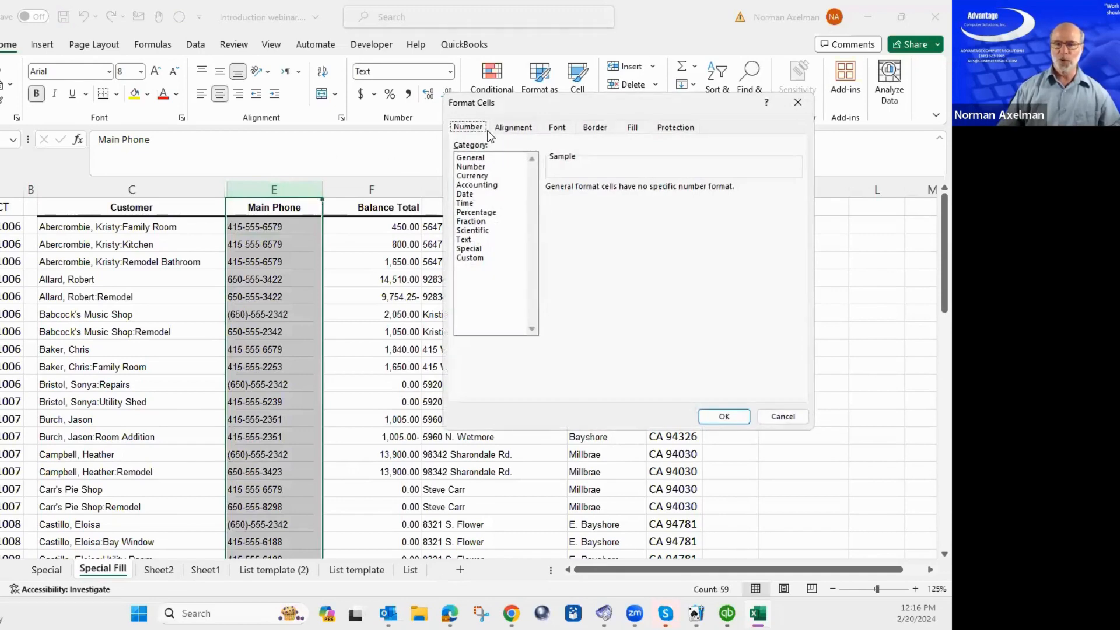
left_click(472, 249)
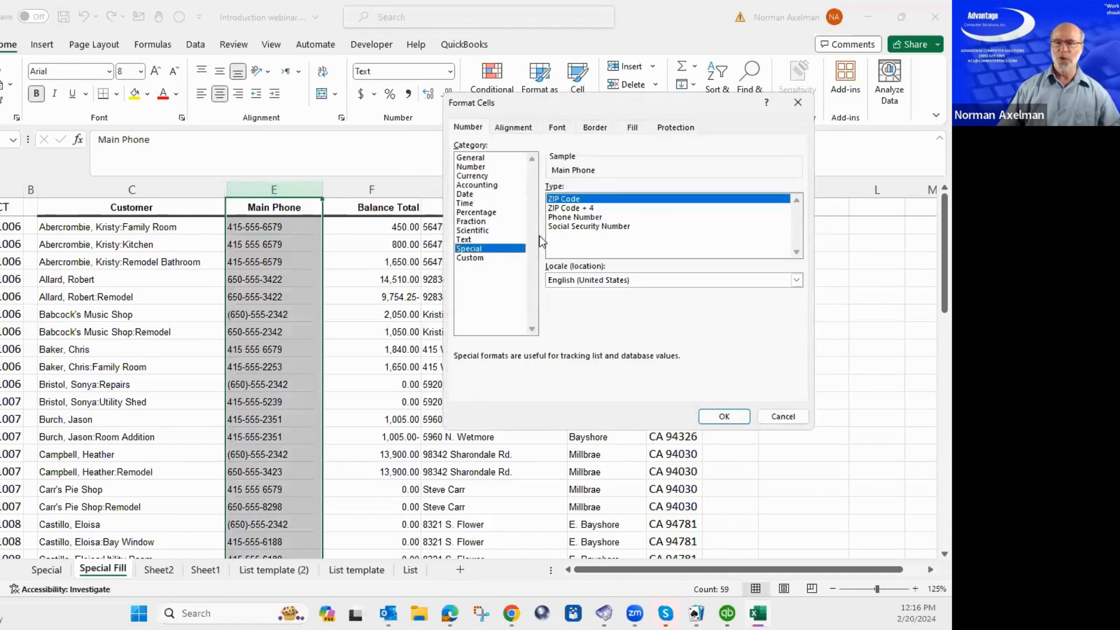
left_click(576, 218)
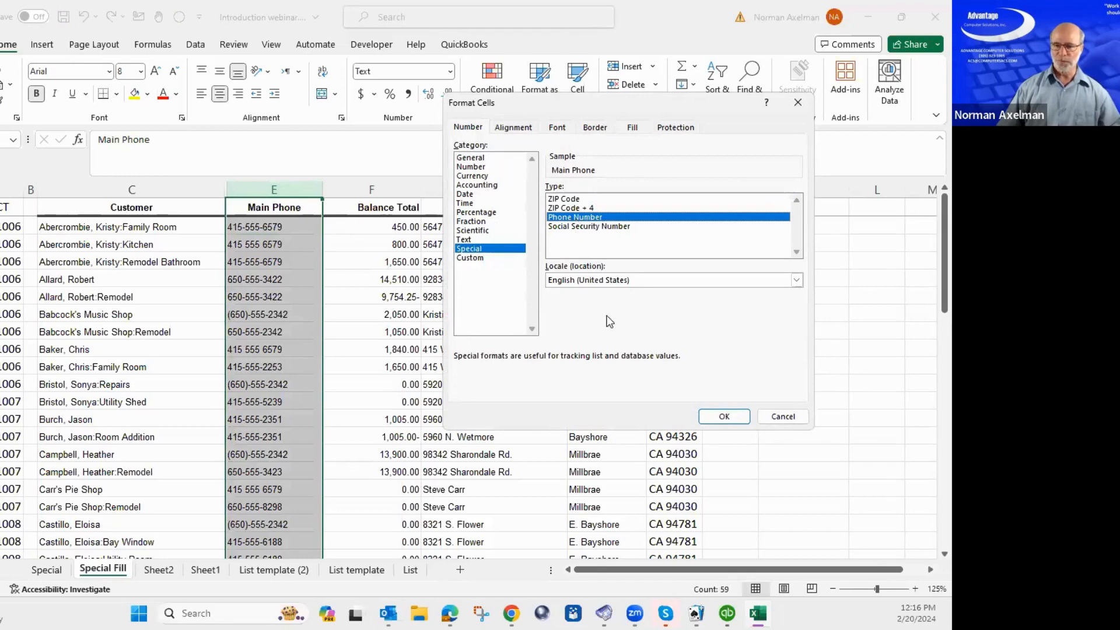
left_click(723, 416)
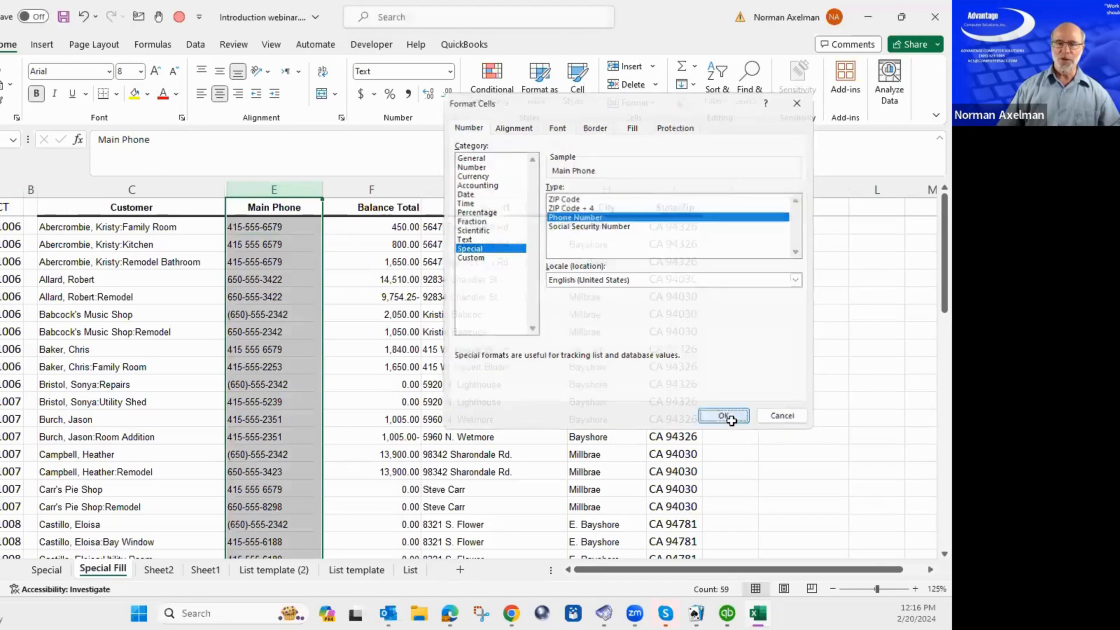
Reselect column E and reopen Format Cells to confirm the Phone Number format was applied.
left_click(285, 262)
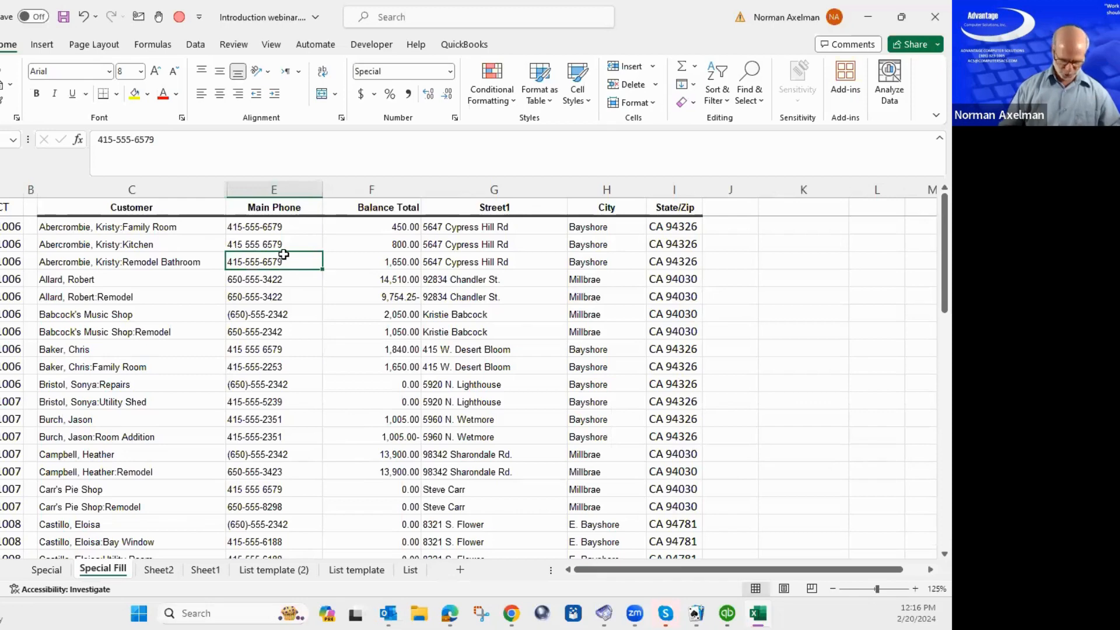
key("ctrl+space")
key("ctrl+1")
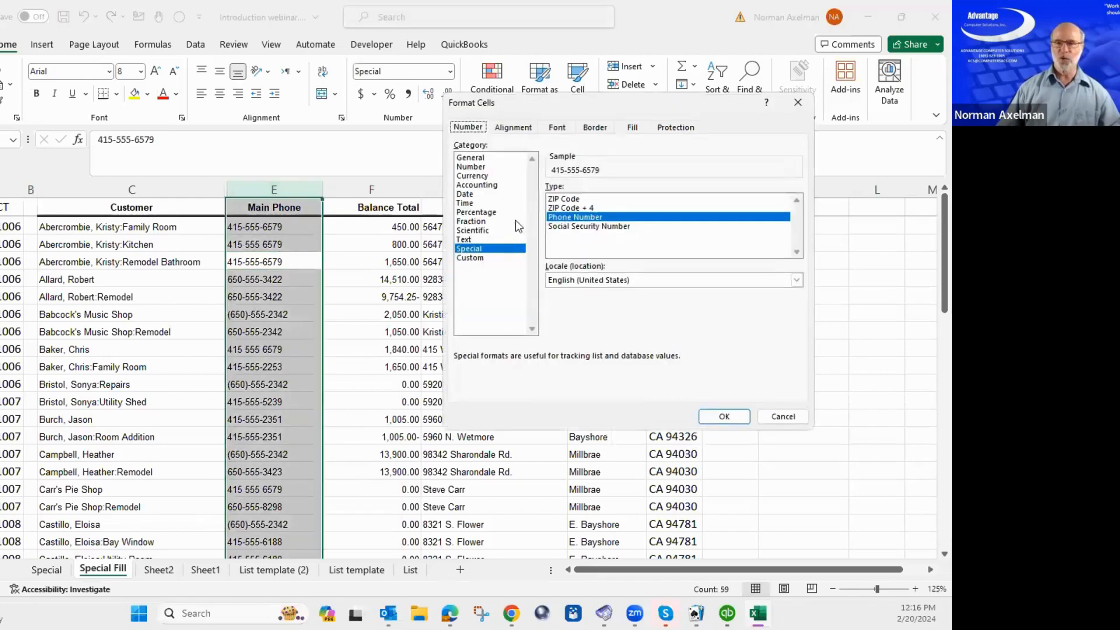
left_click(724, 416)
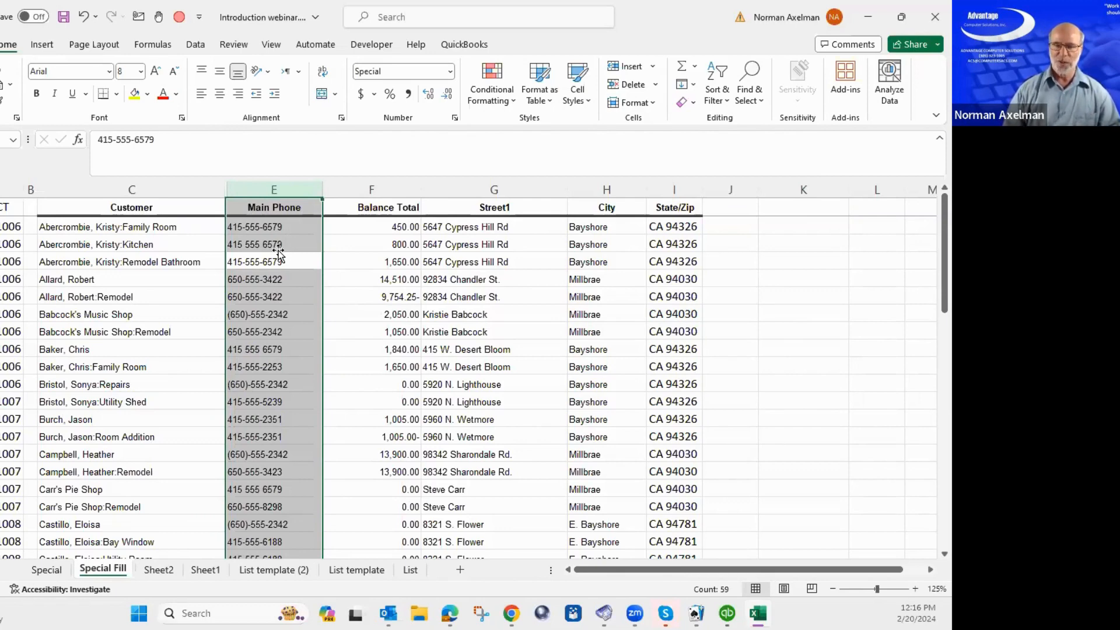
left_click(266, 309)
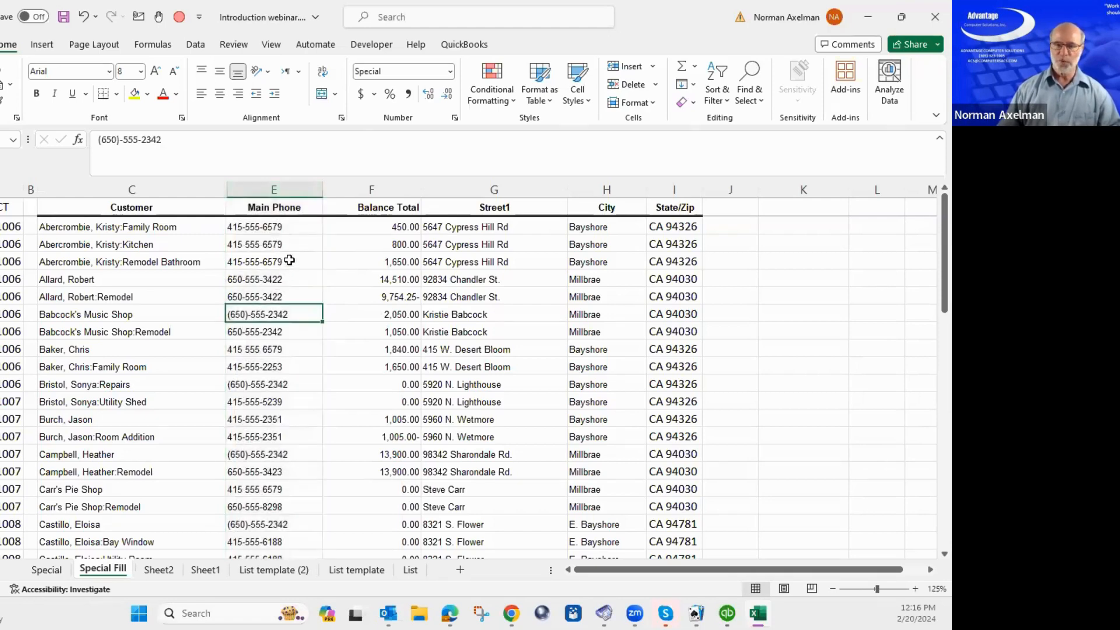
left_click(272, 227)
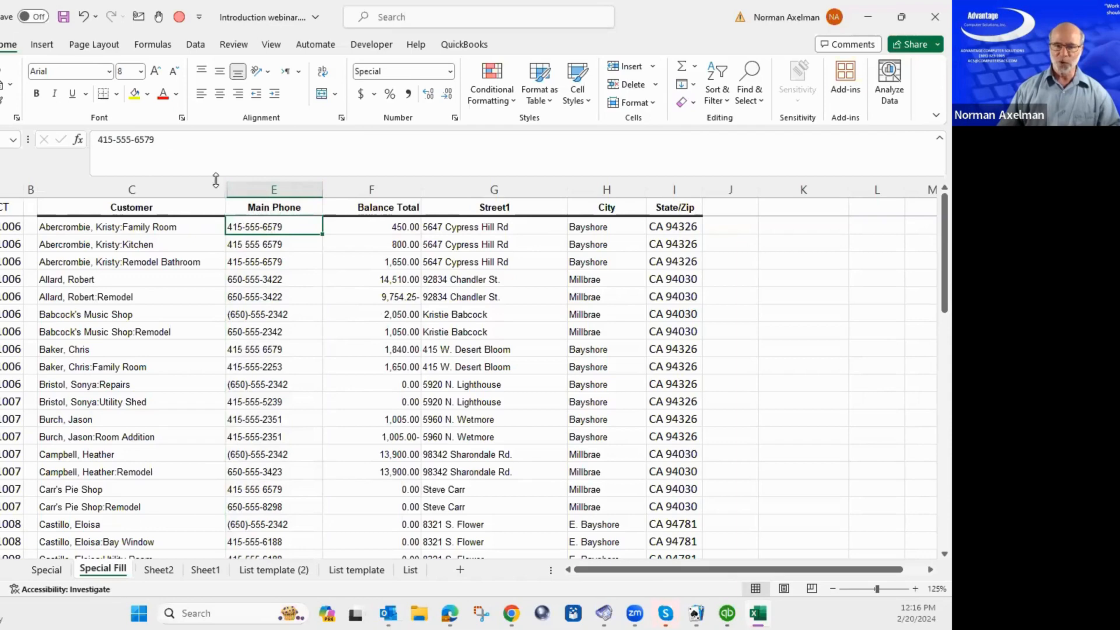
left_click(122, 140)
left_click_drag(92, 141, 159, 141)
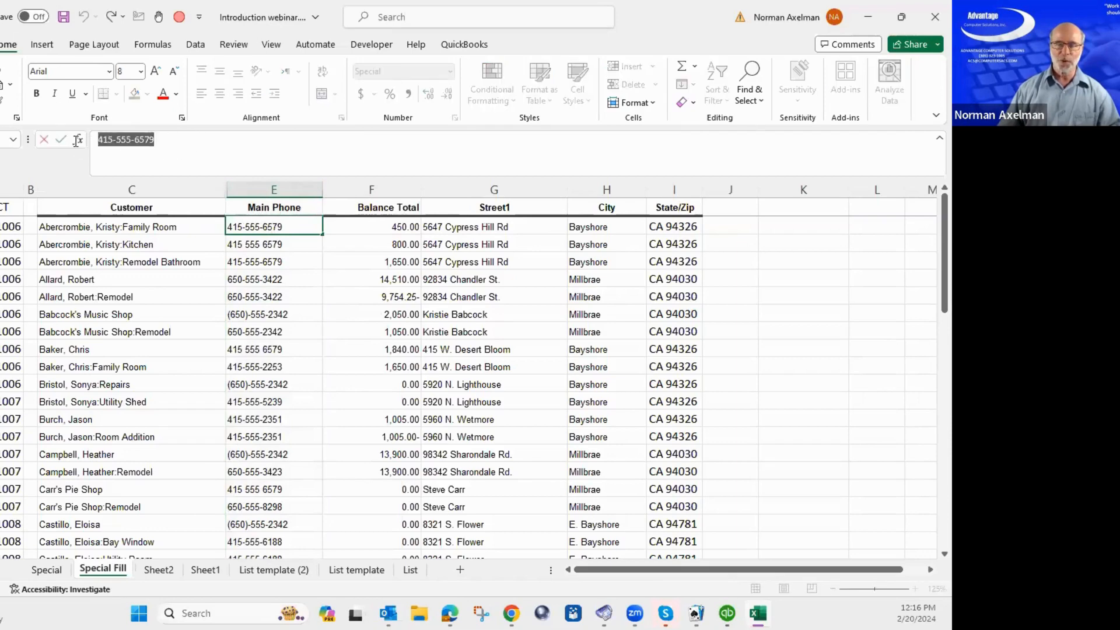
left_click(197, 147)
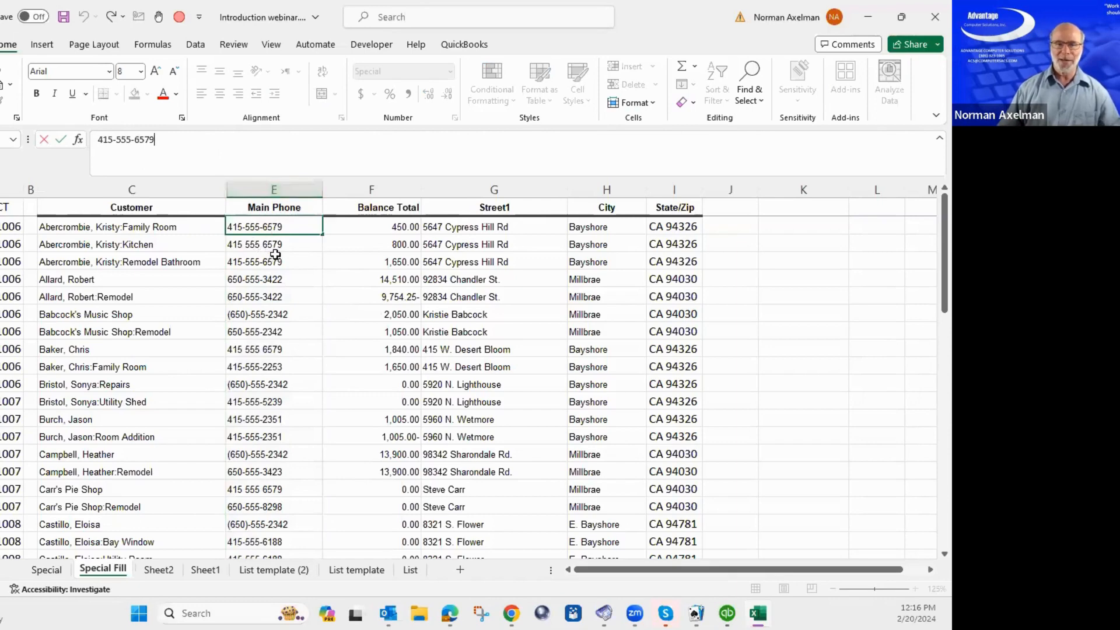
key("Escape")
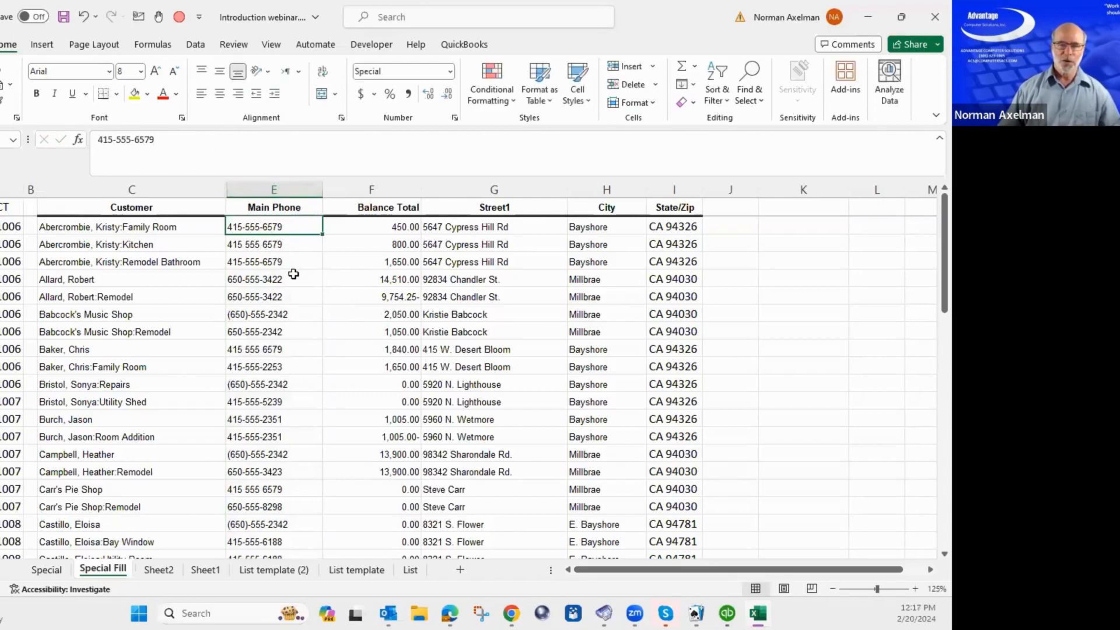
left_click(274, 279)
scroll(275, 279, "down", 16)
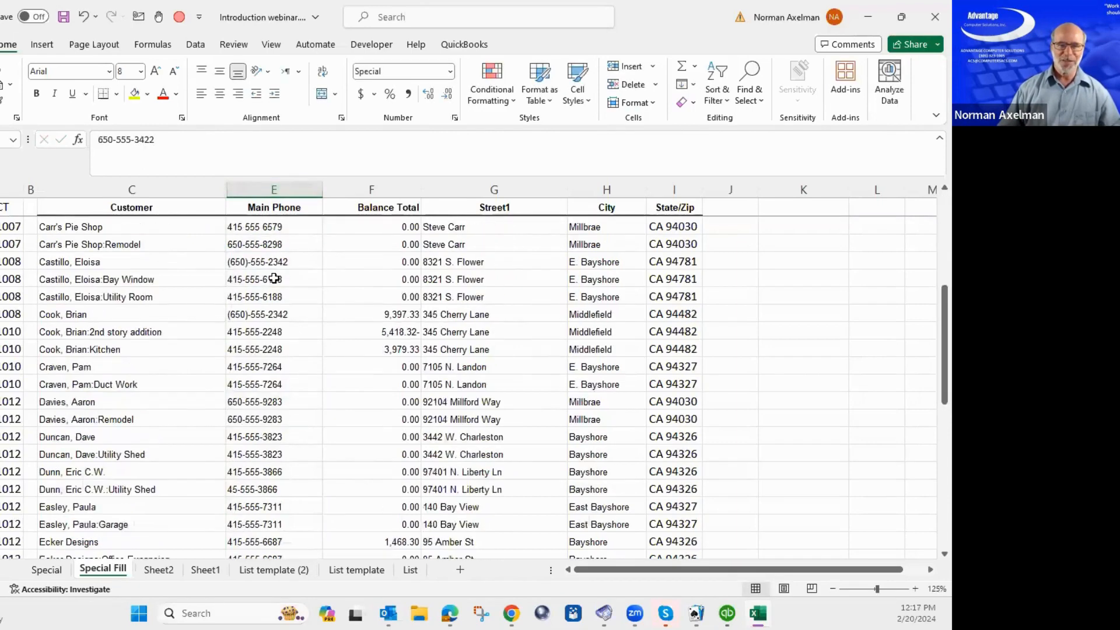
scroll(274, 279, "up", 16)
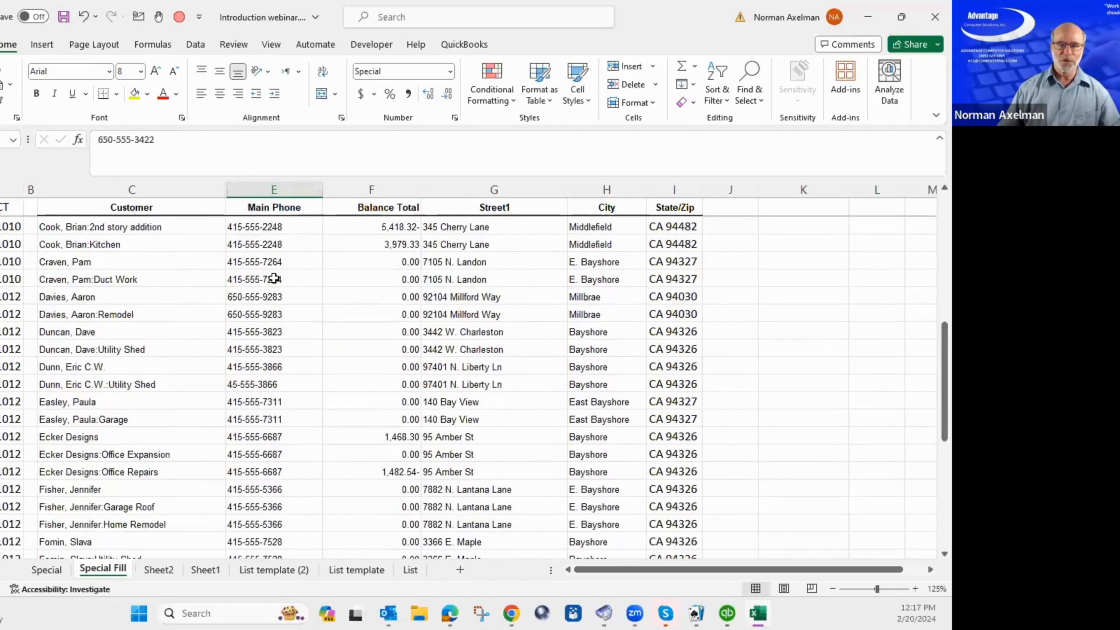
left_click(280, 238)
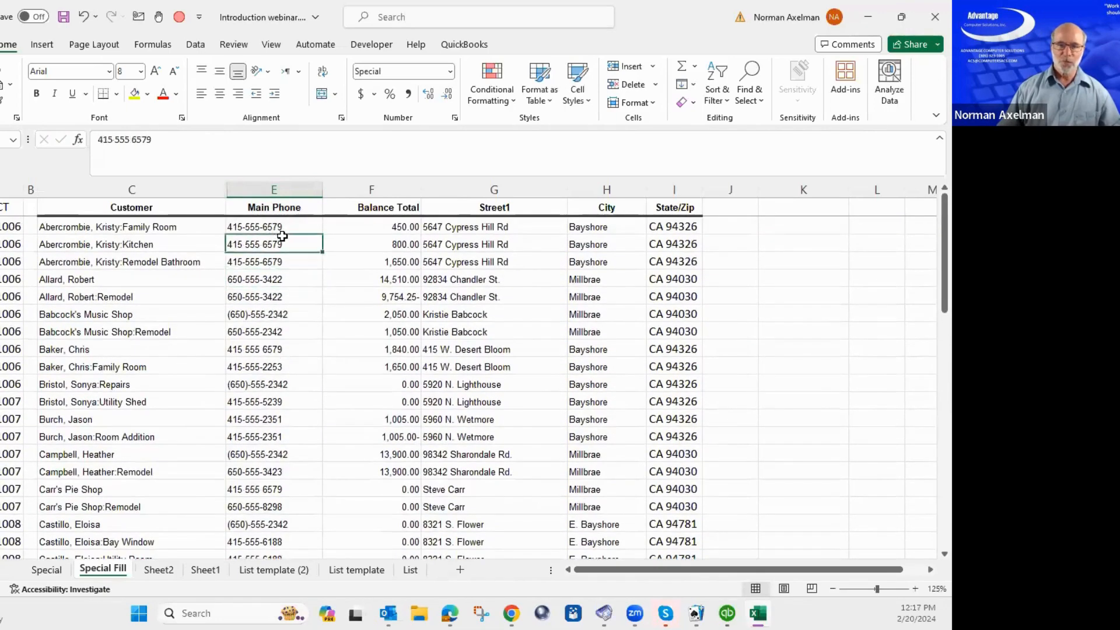
left_click(288, 189)
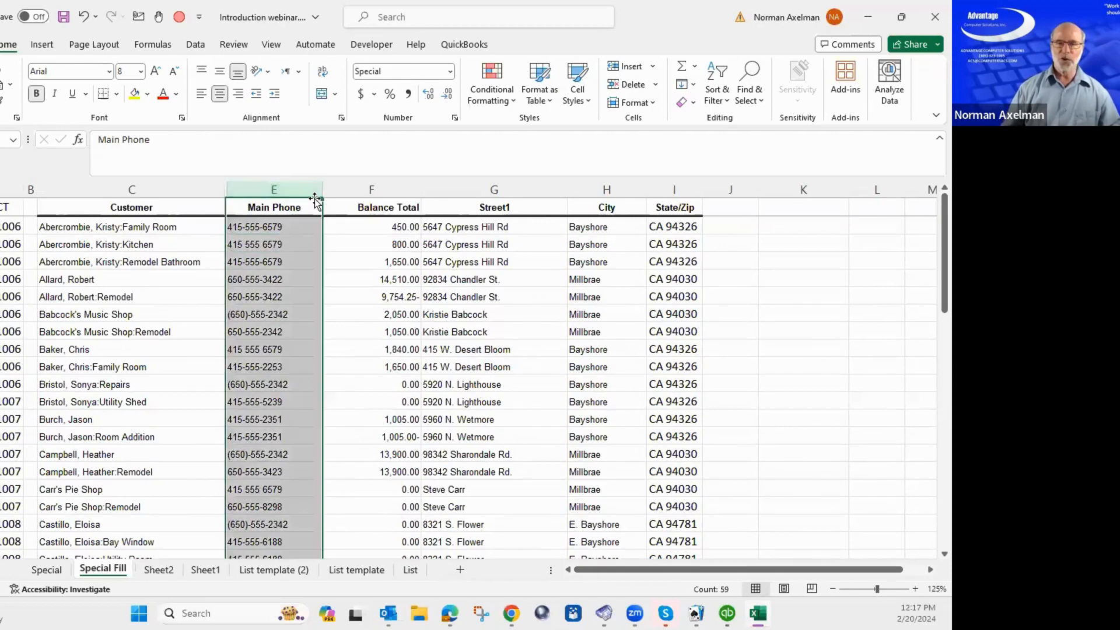
Replace every dash in the Main Phone numbers with nothing (130 replacements).
key("ctrl+h")
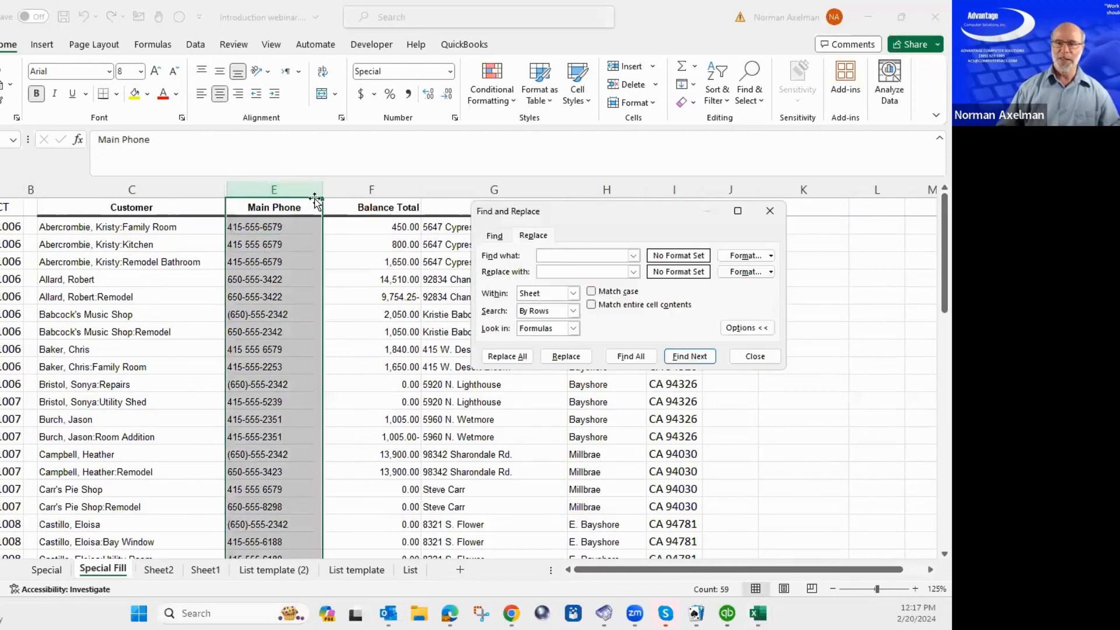
type("-")
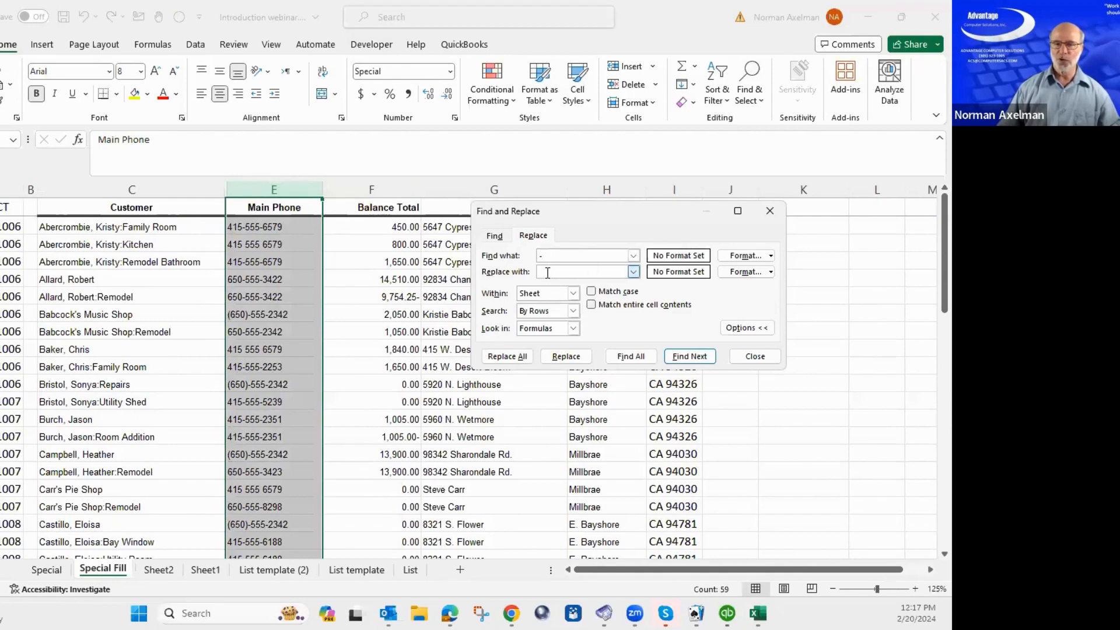
left_click(501, 358)
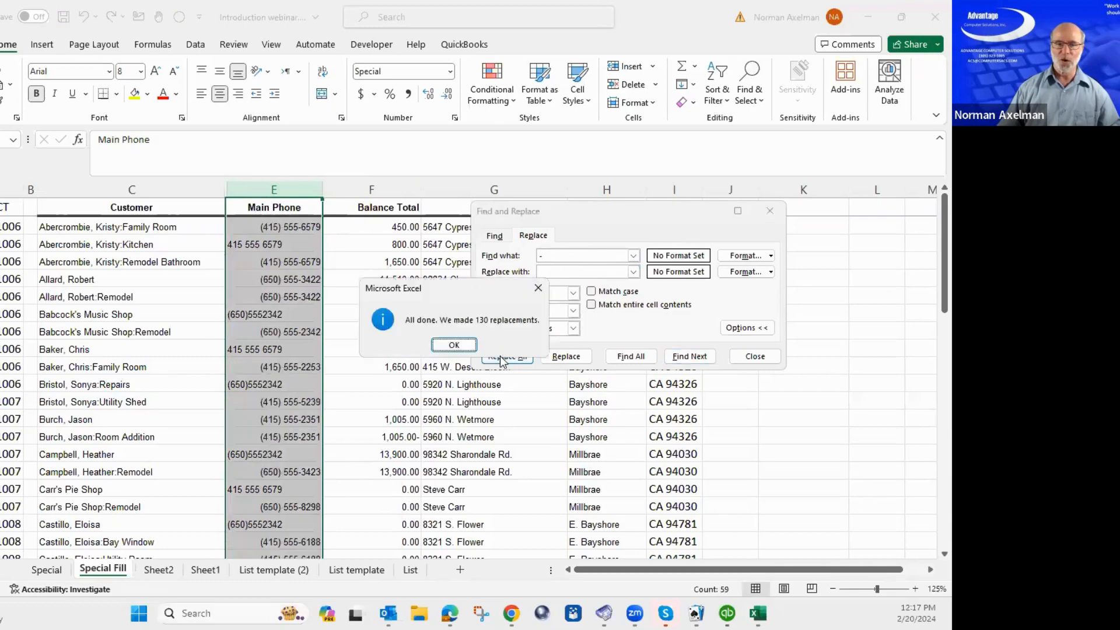
left_click(454, 345)
key("Escape")
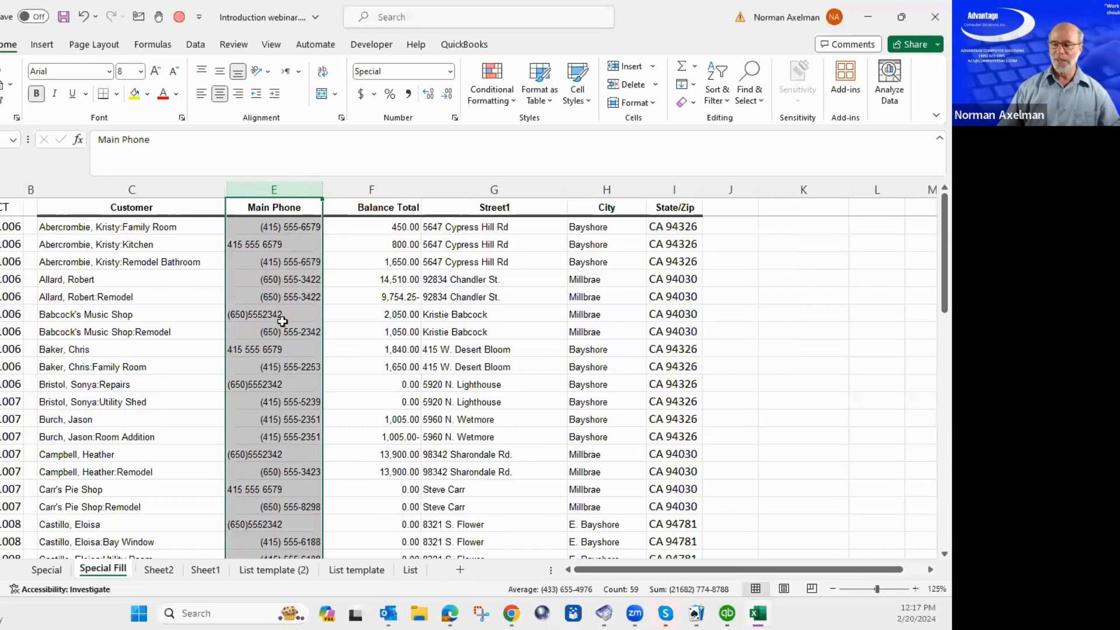
Strip all opening and closing parentheses from column E with Replace All.
left_click(289, 246)
key("ctrl+space")
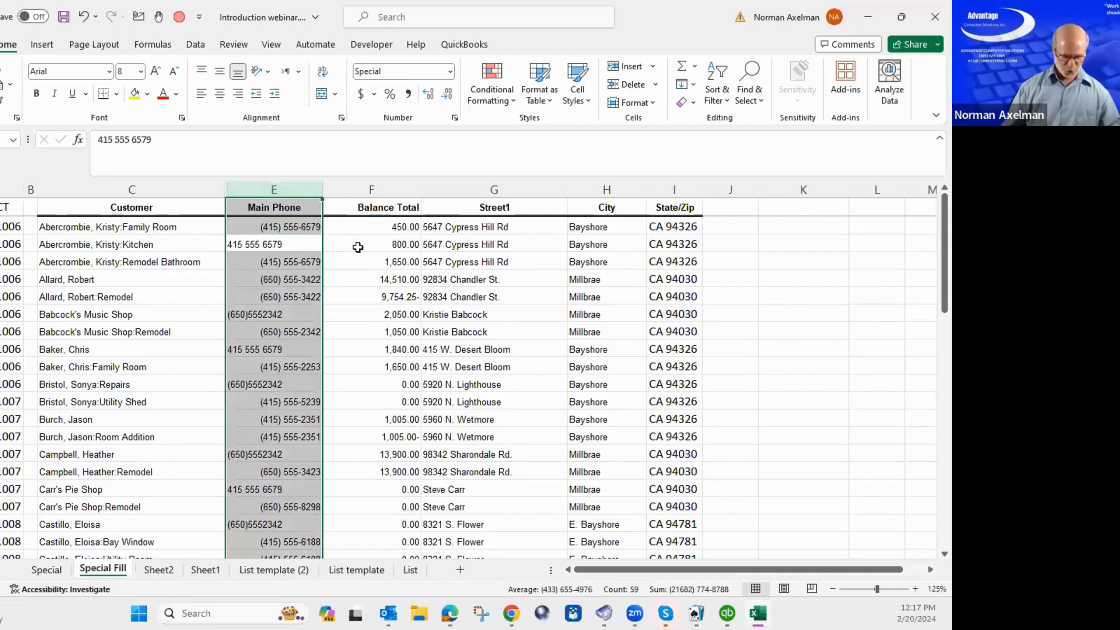
key("ctrl+h")
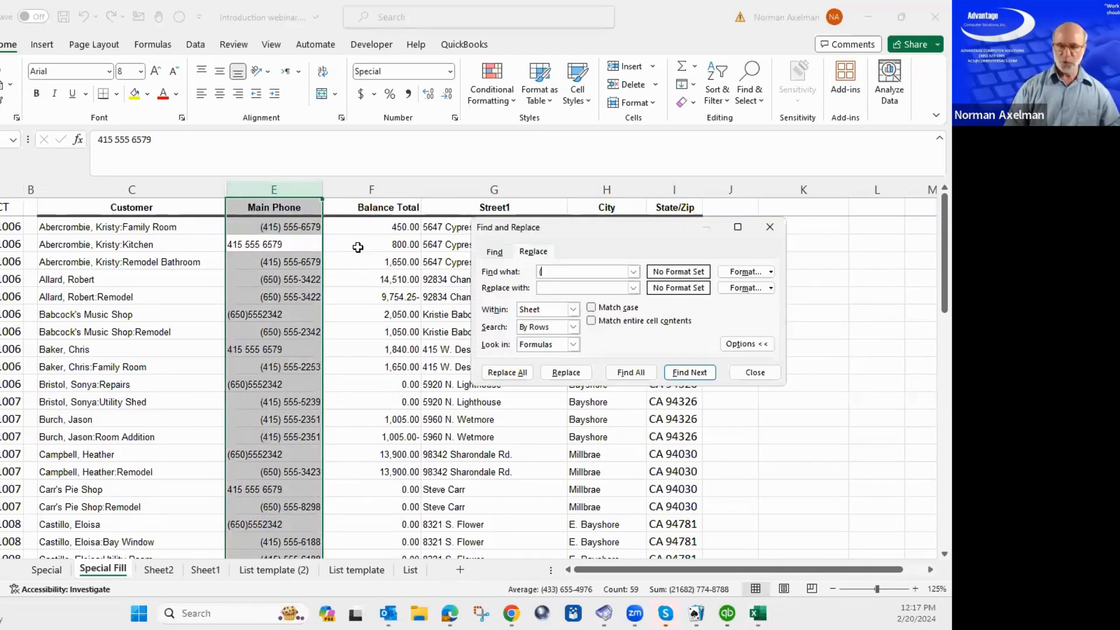
left_click(511, 372)
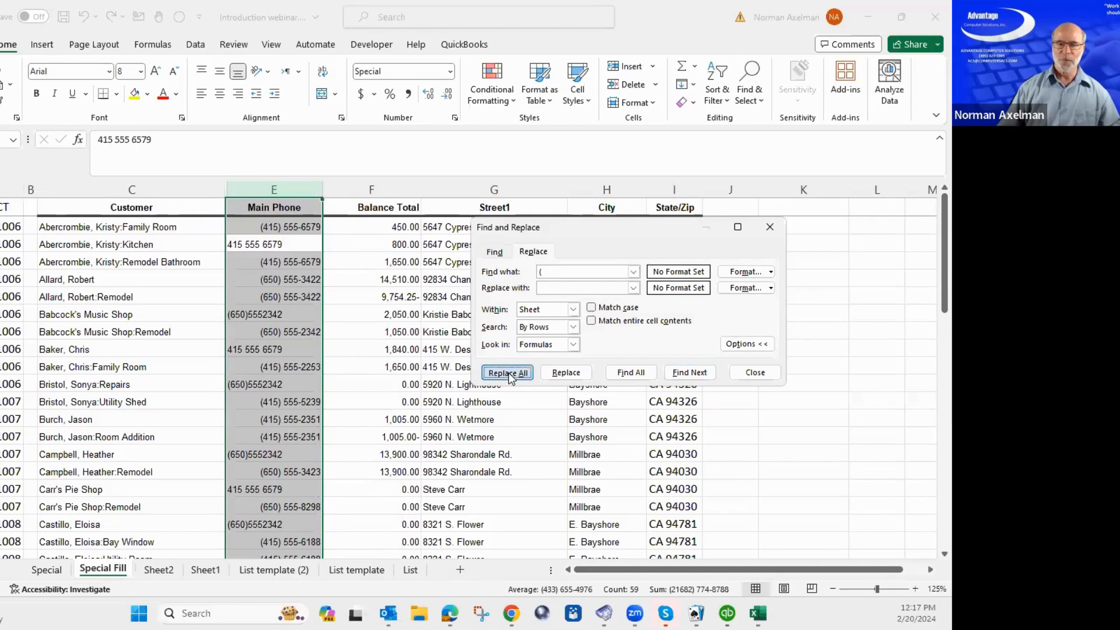
left_click(453, 345)
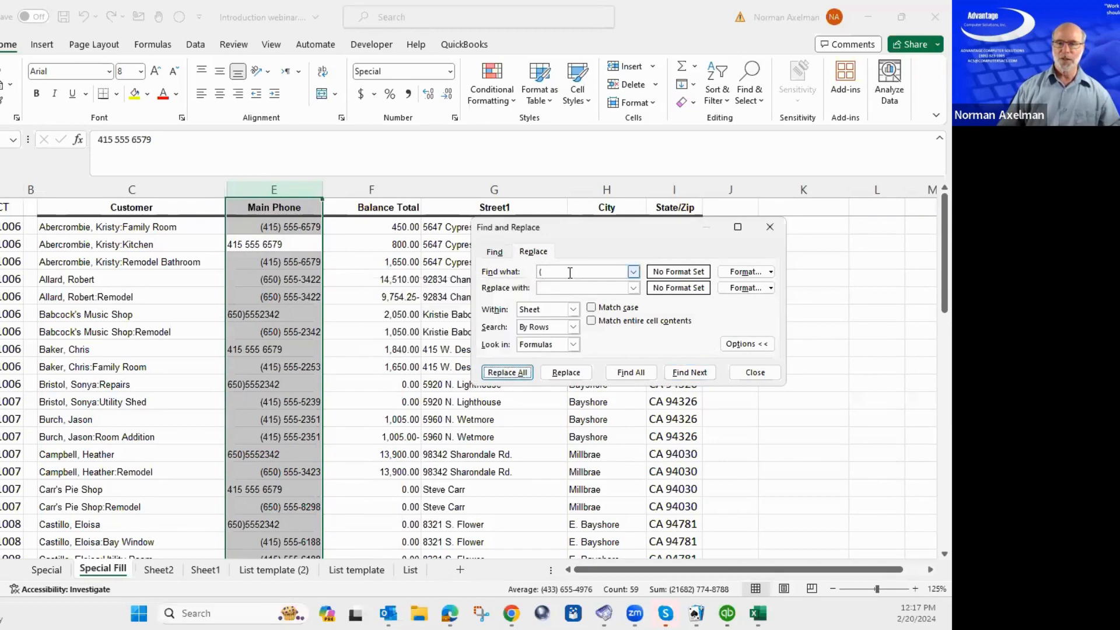
key("BackSpace")
type(")")
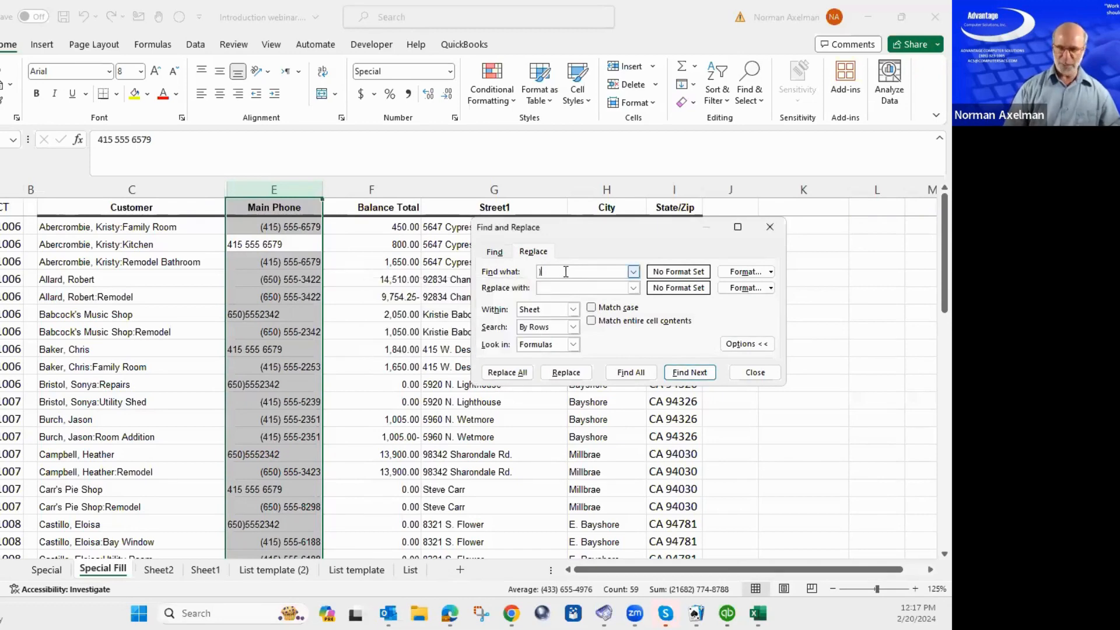
left_click(507, 372)
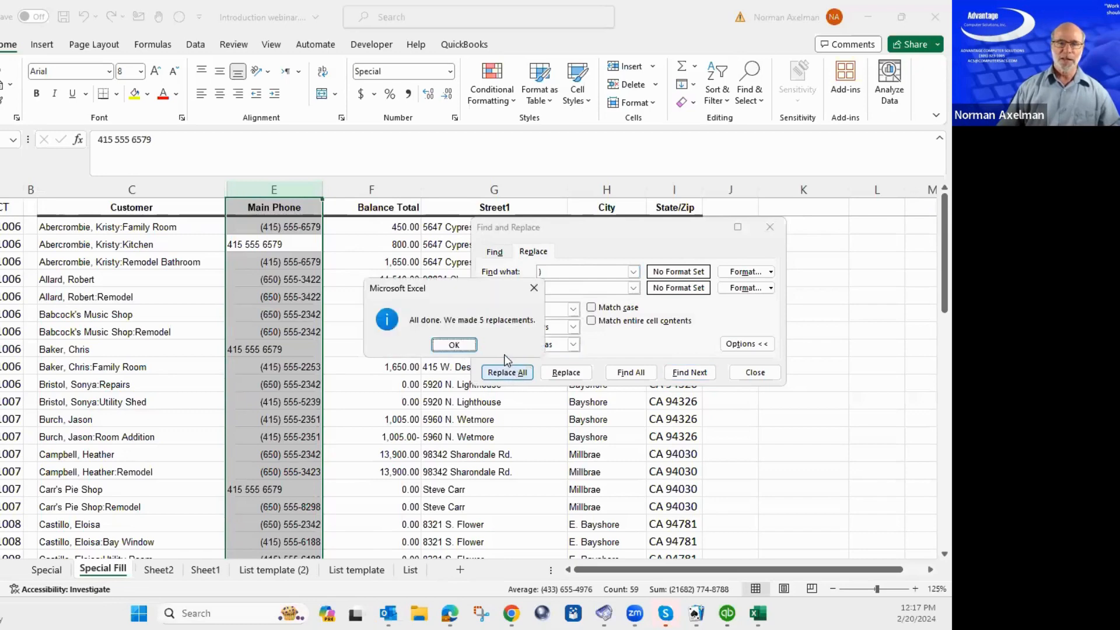
key("Escape")
key("Escape")
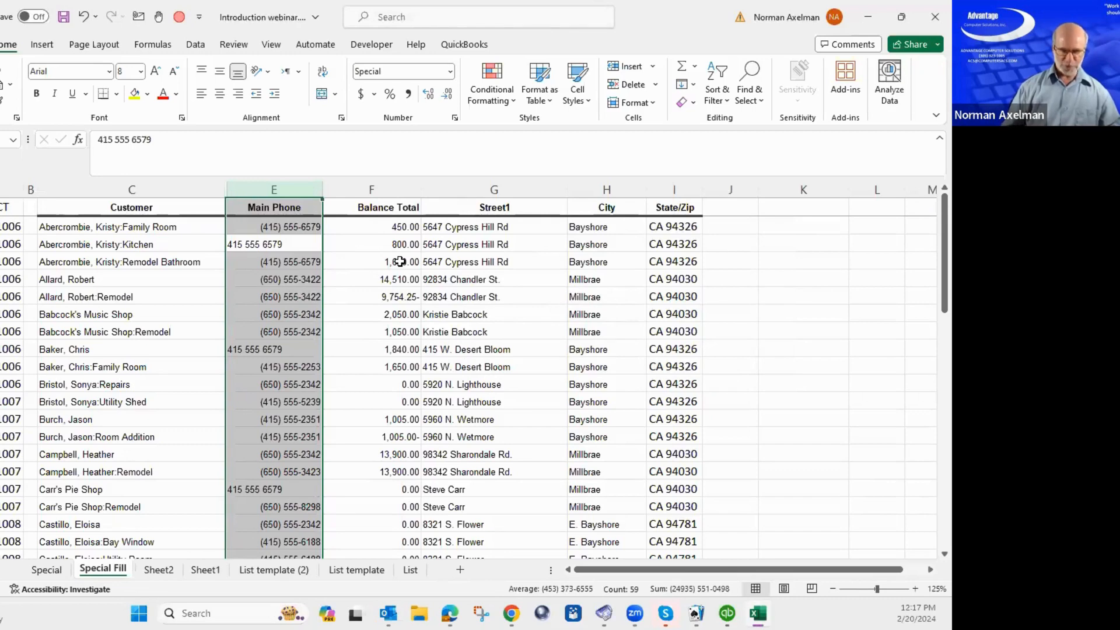
key("ctrl+h")
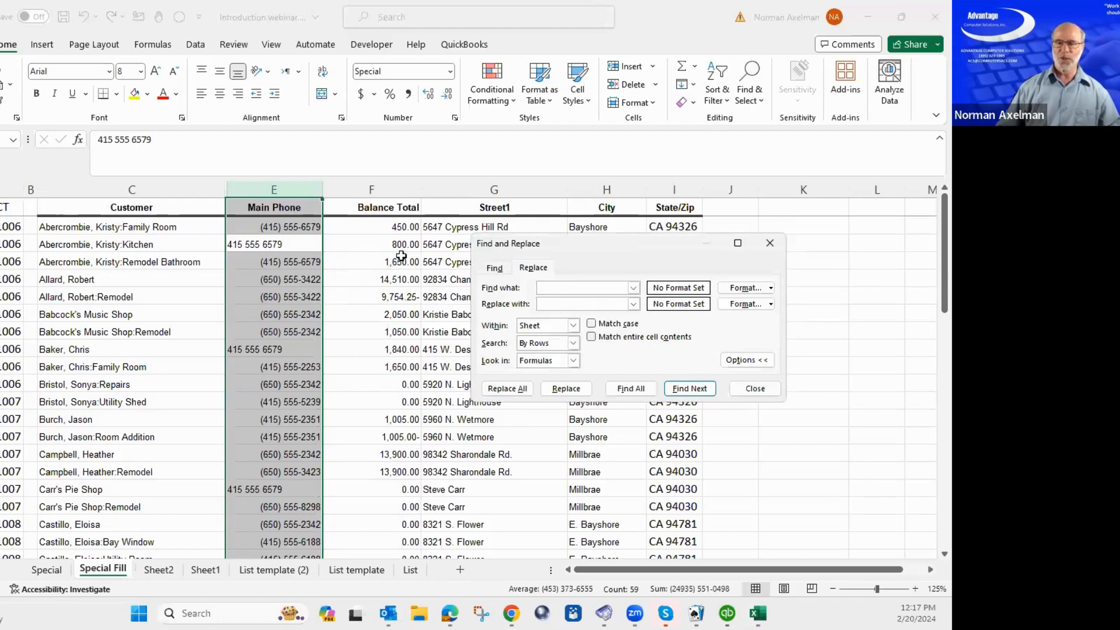
Replace All on the remaining spaced phone numbers, close the dialogs, and return to the Special sheet.
left_click(503, 388)
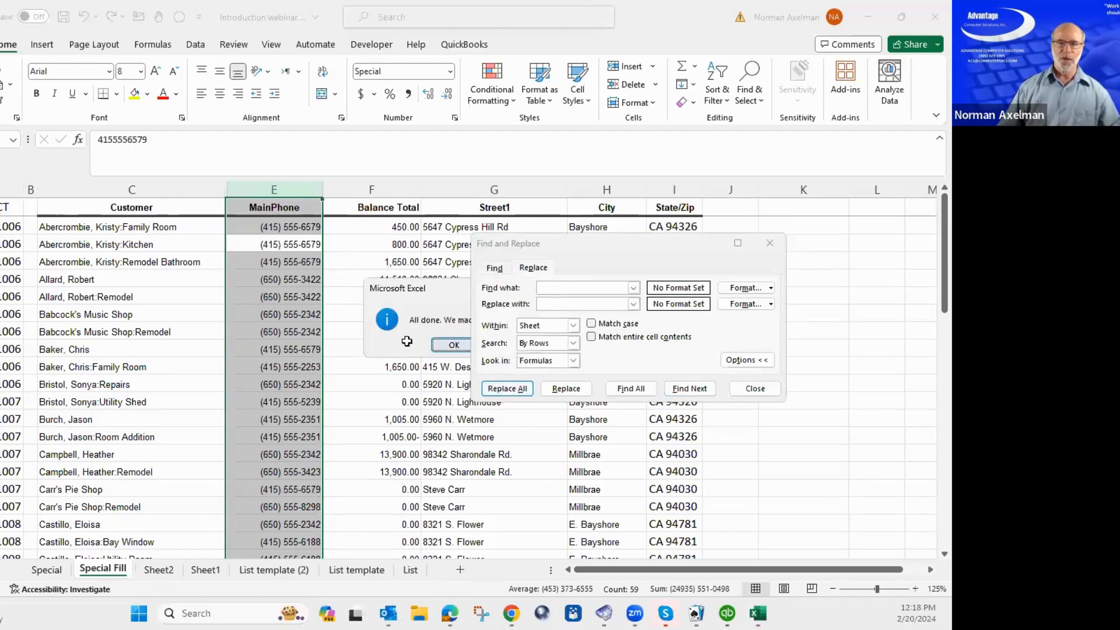
key("Return")
key("Escape")
left_click(277, 314)
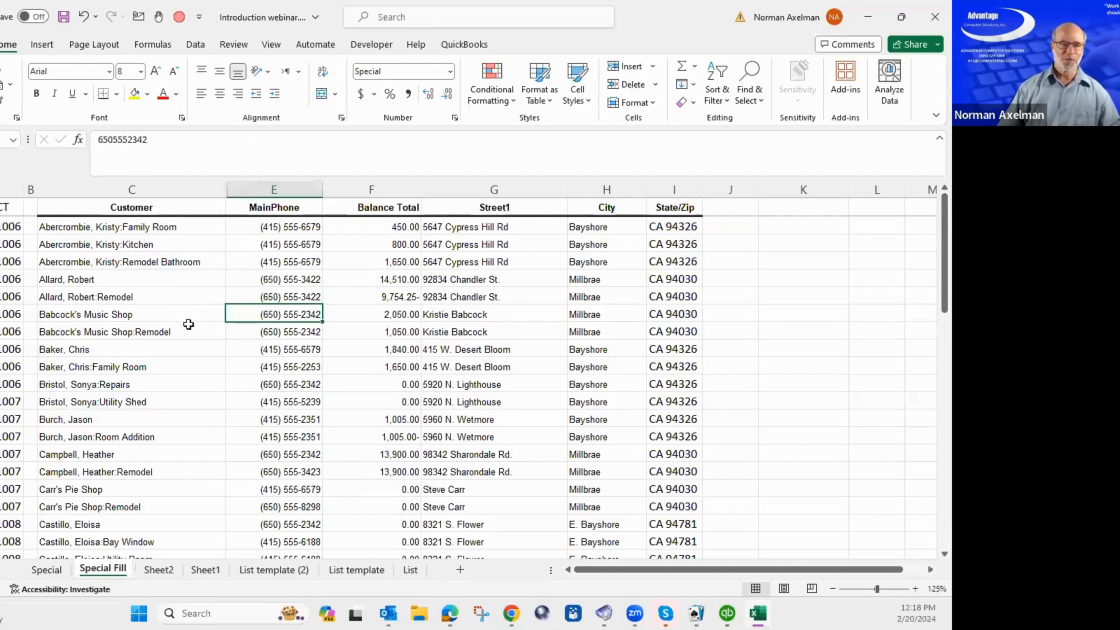
left_click(55, 573)
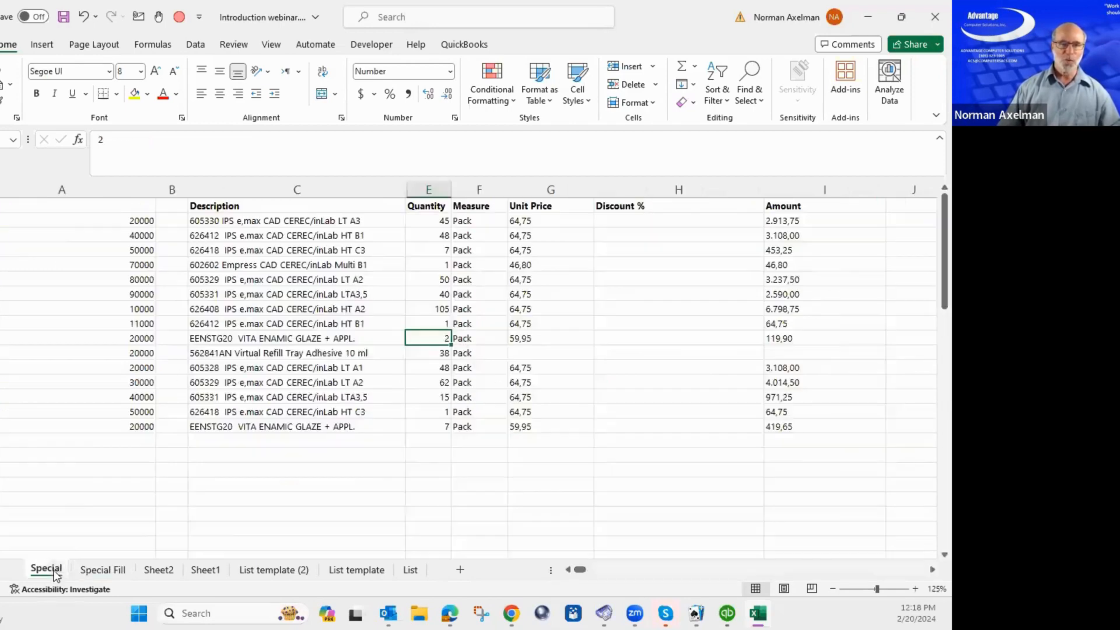
Switch to the List template (2) sheet and select the first NAME entry in D4.
left_click(161, 572)
left_click(212, 571)
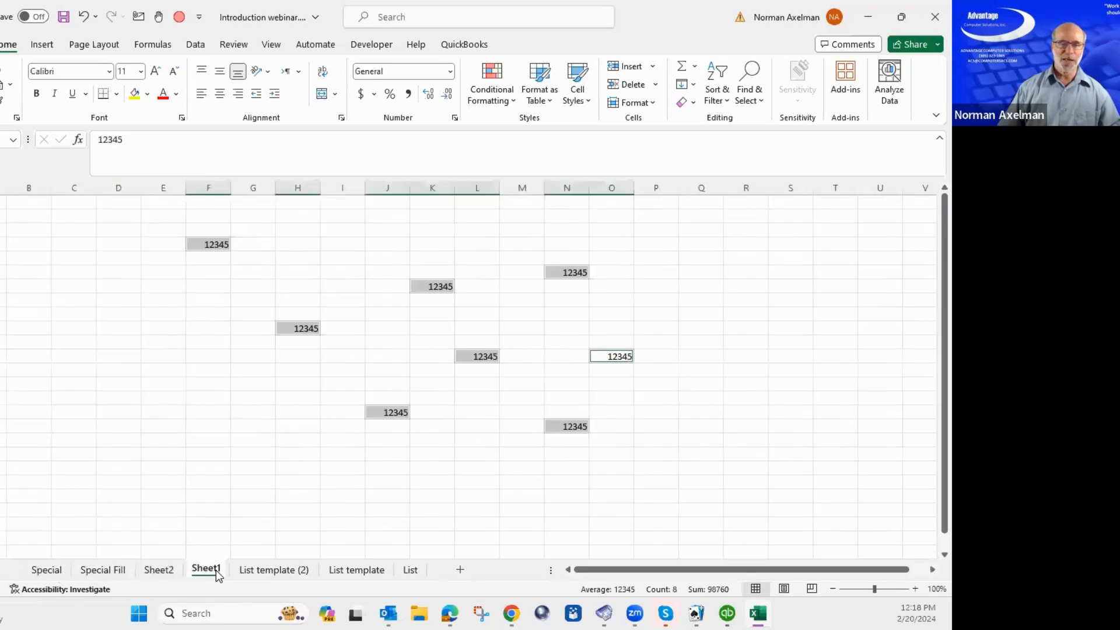
left_click(269, 573)
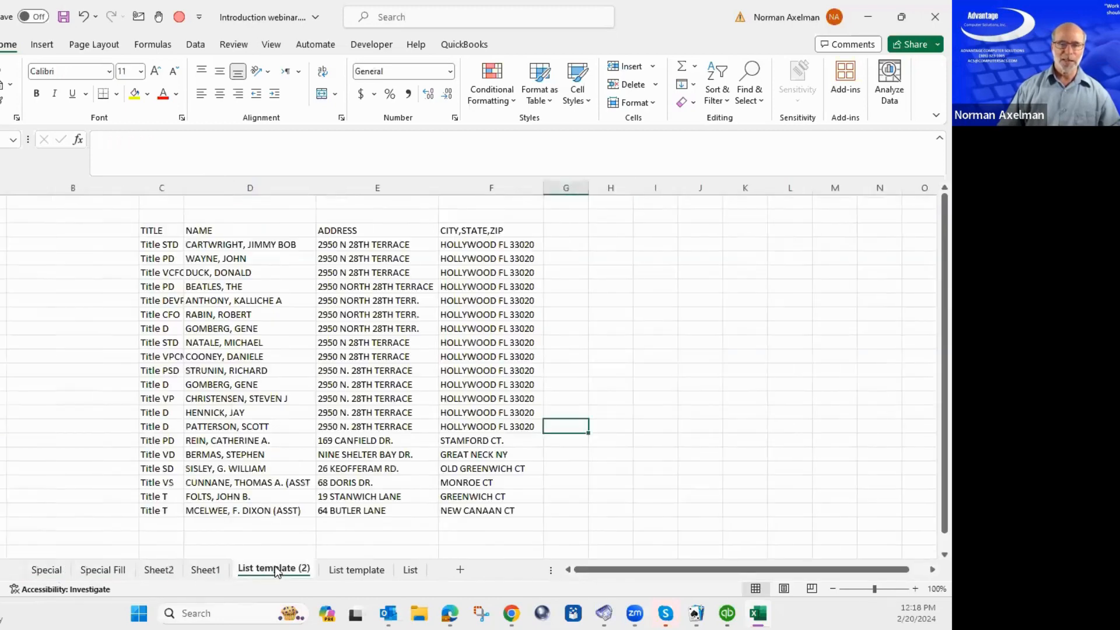
left_click(259, 246)
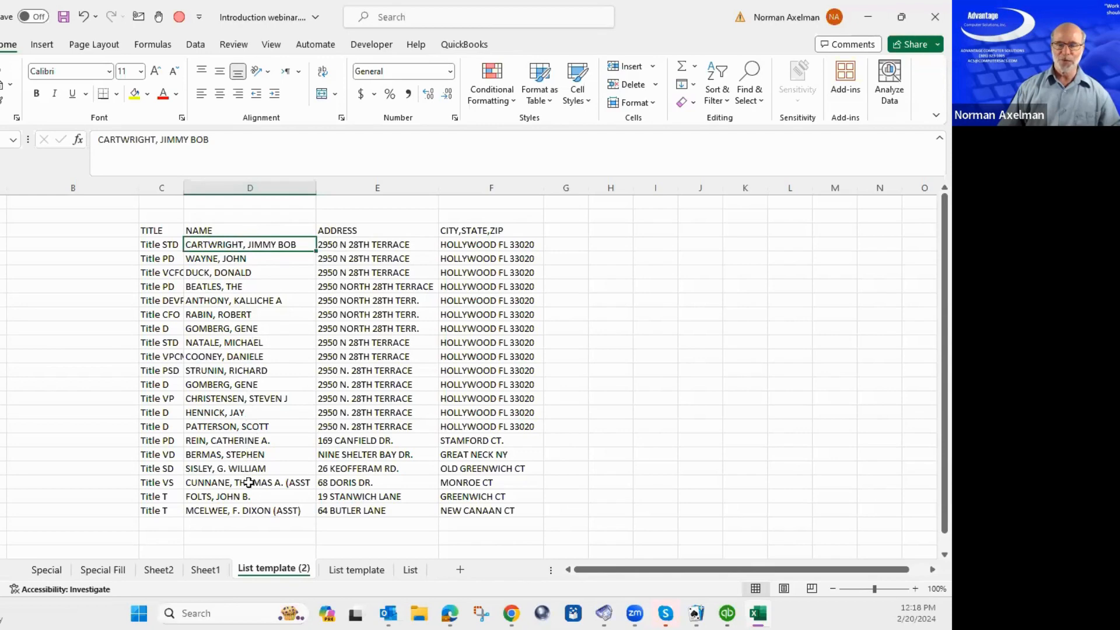
Insert a blank column at E before ADDRESS, then select the names from D4 down to the last record.
left_click(344, 245)
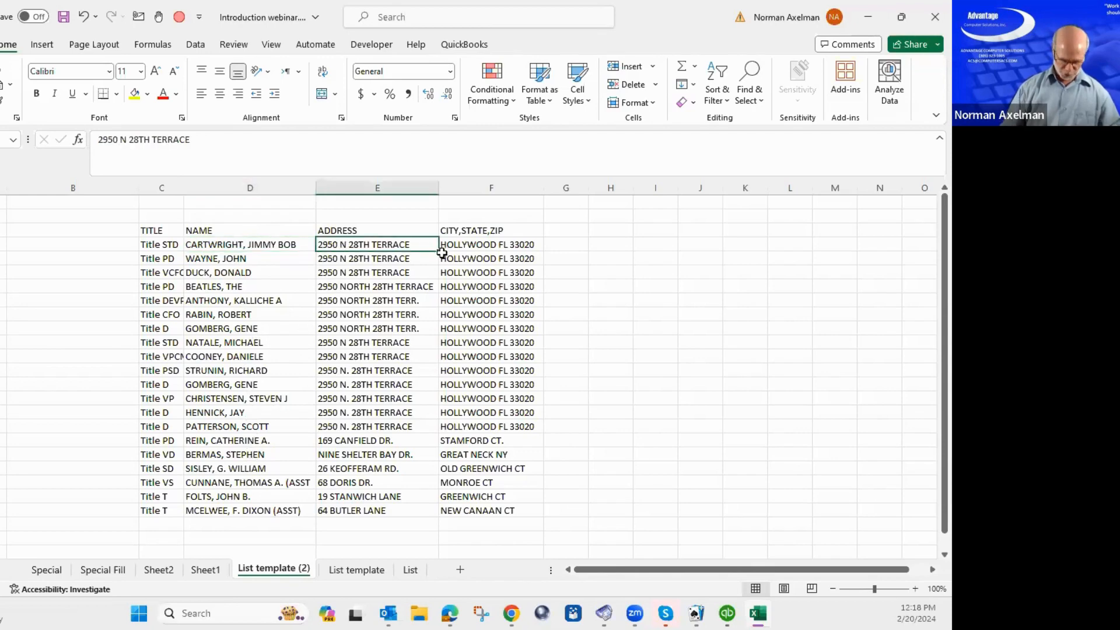
key("alt+i")
key("c")
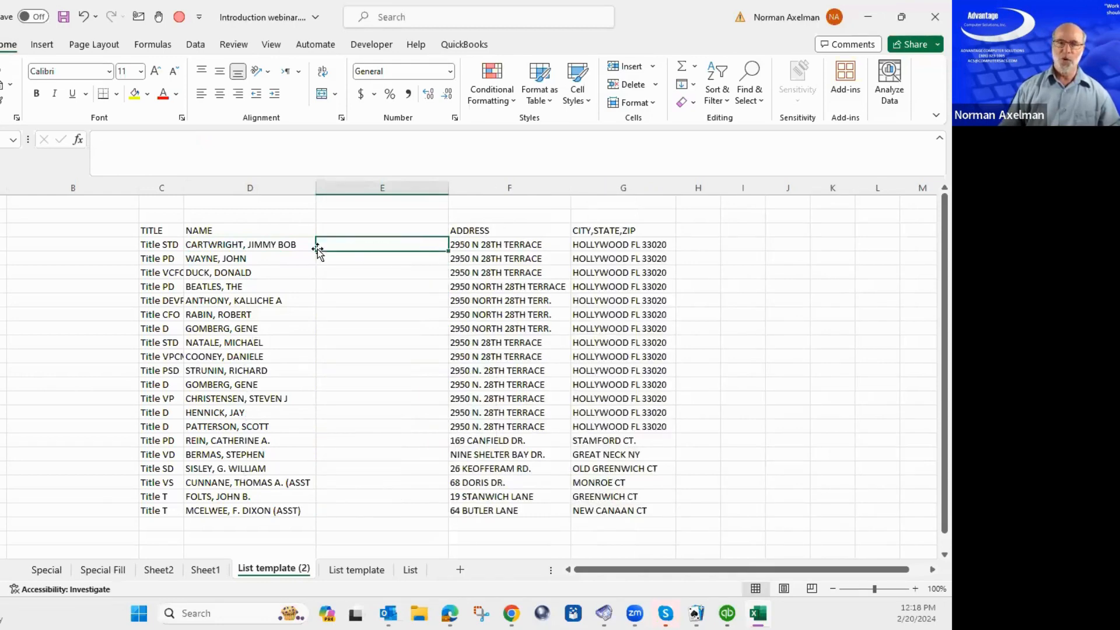
left_click(272, 246)
key("ctrl+shift+Down")
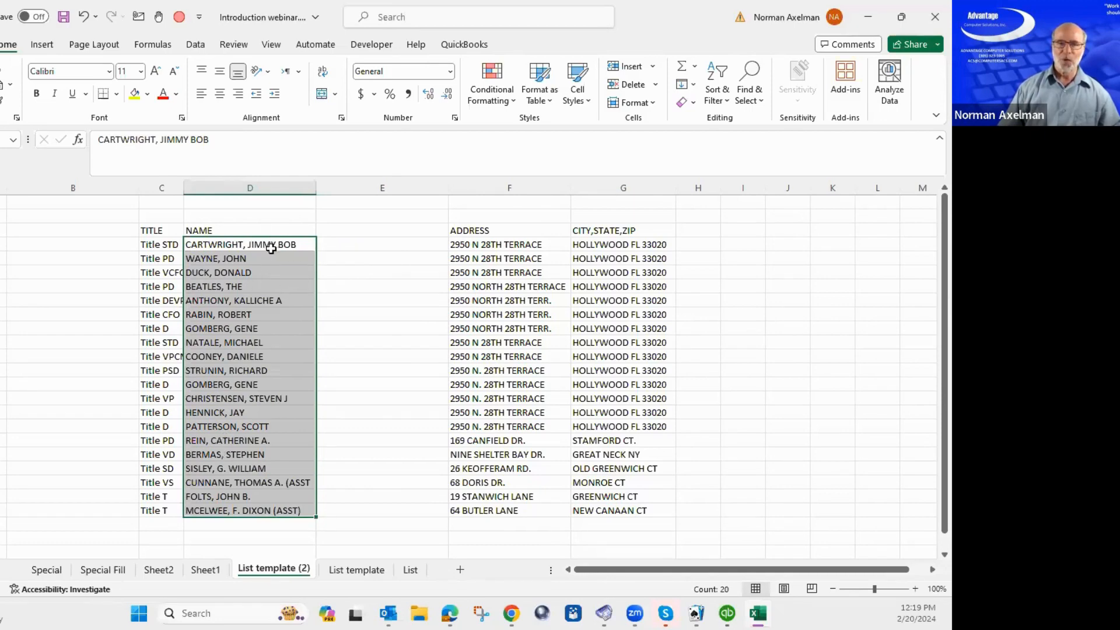
Split the names with Text to Columns (Delimited, Comma instead of Tab), then undo the split.
left_click(196, 45)
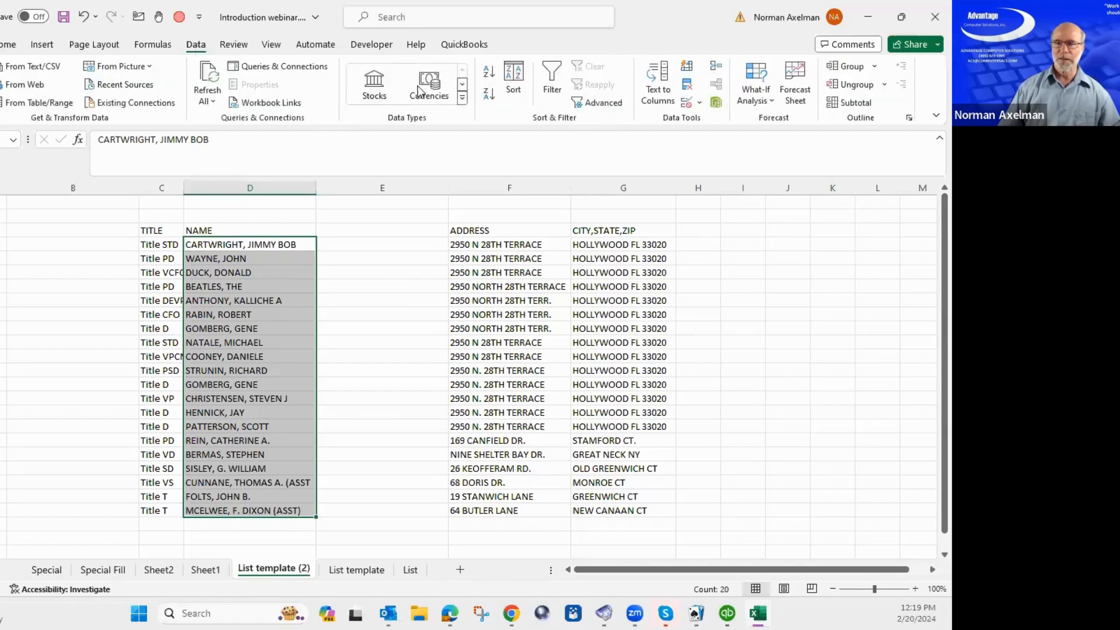
left_click(662, 101)
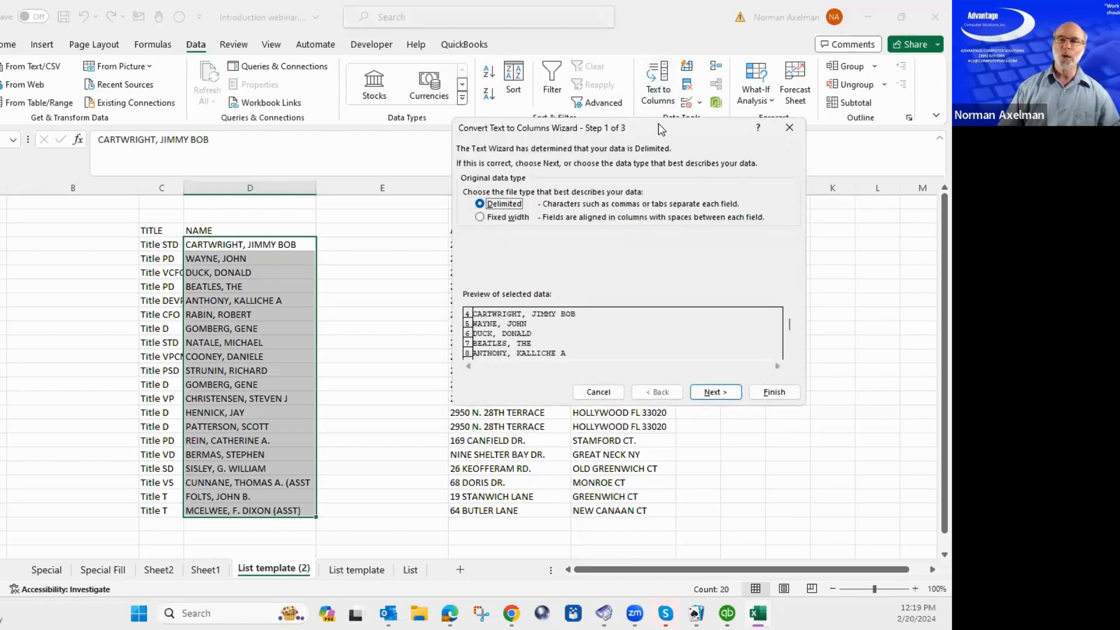
left_click_drag(661, 133, 642, 113)
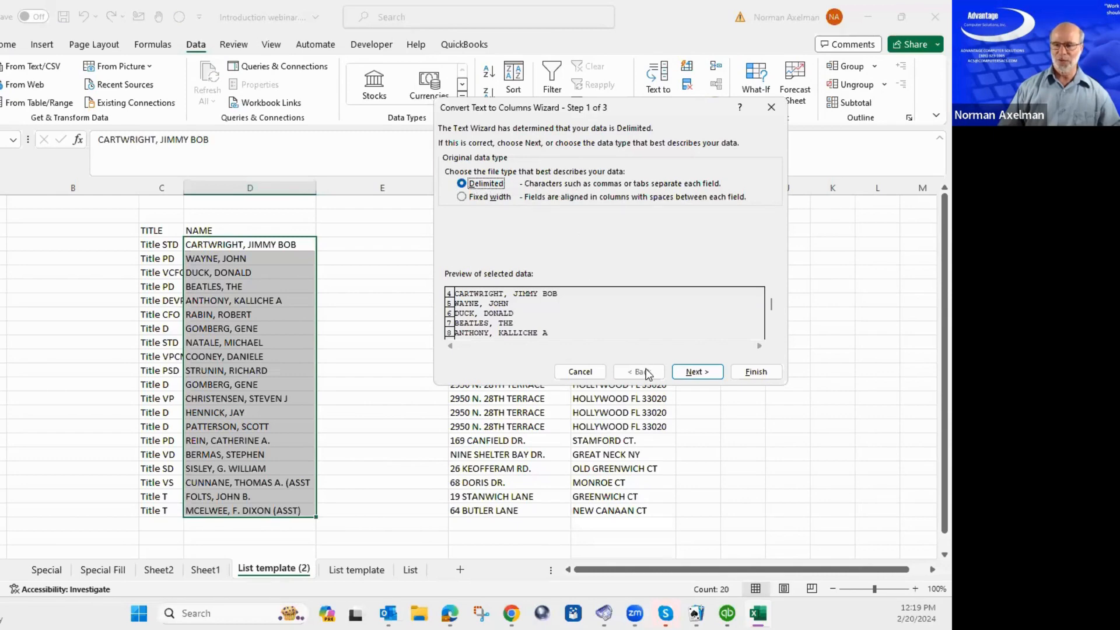
left_click(706, 378)
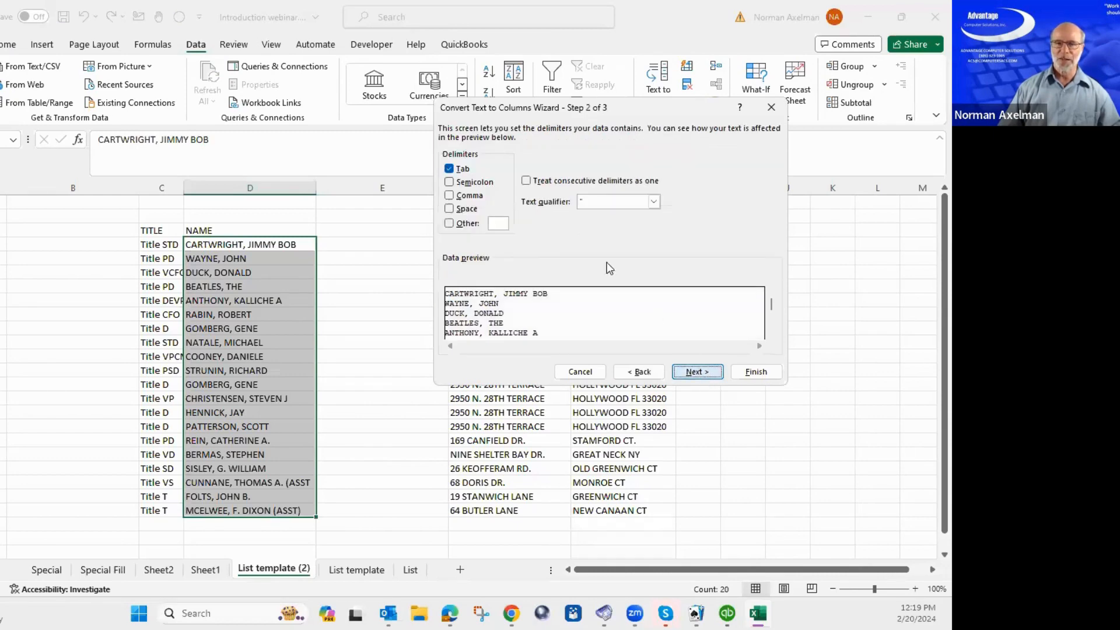
left_click(448, 170)
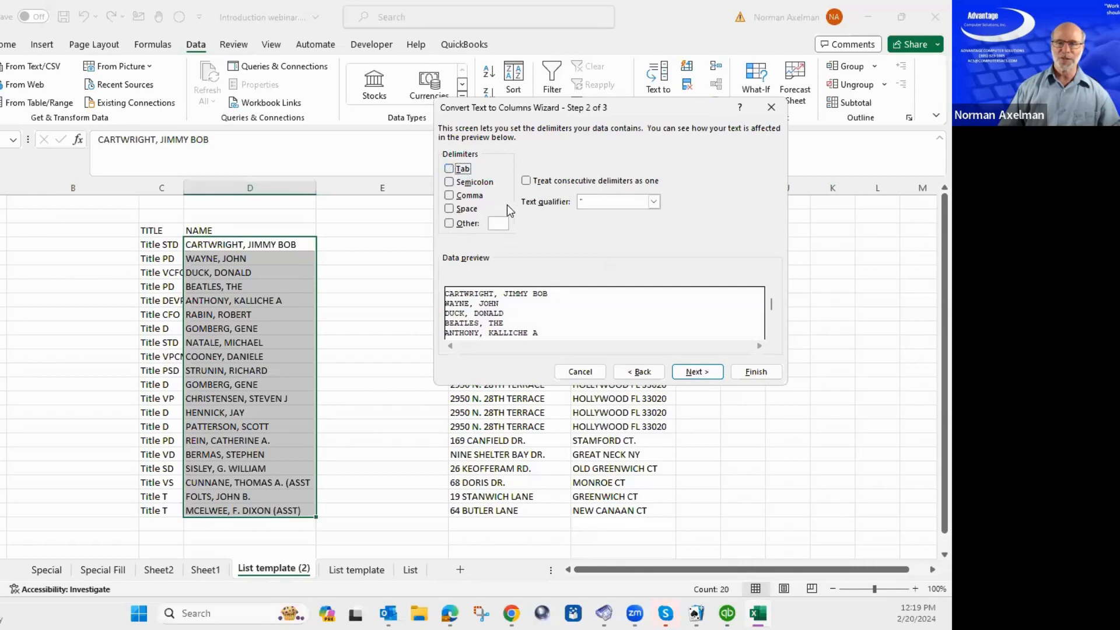
left_click(469, 198)
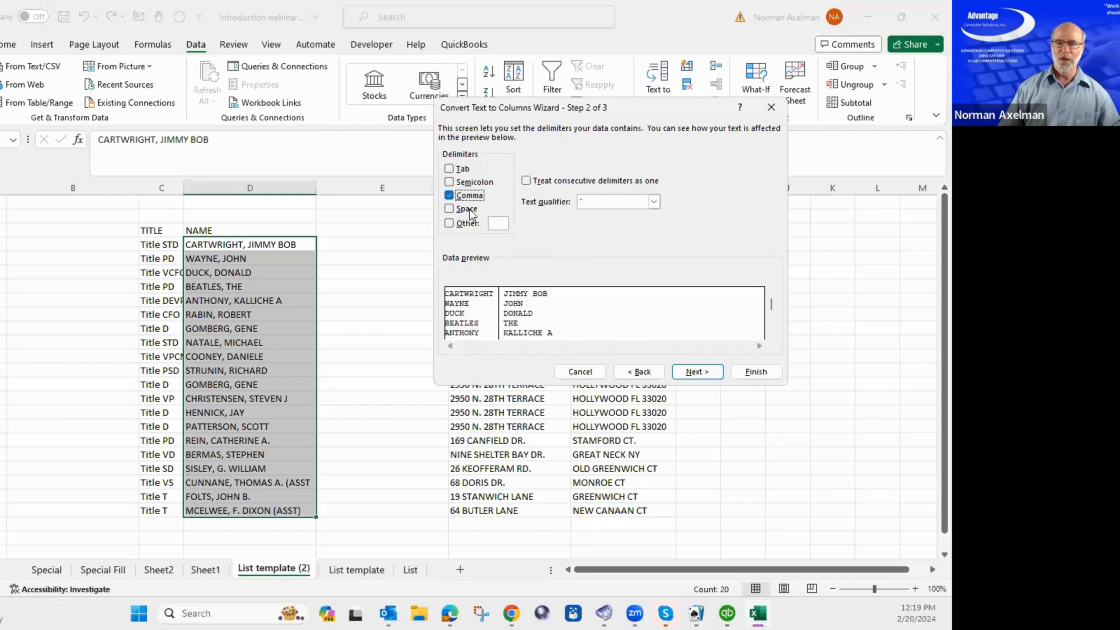
left_click(756, 372)
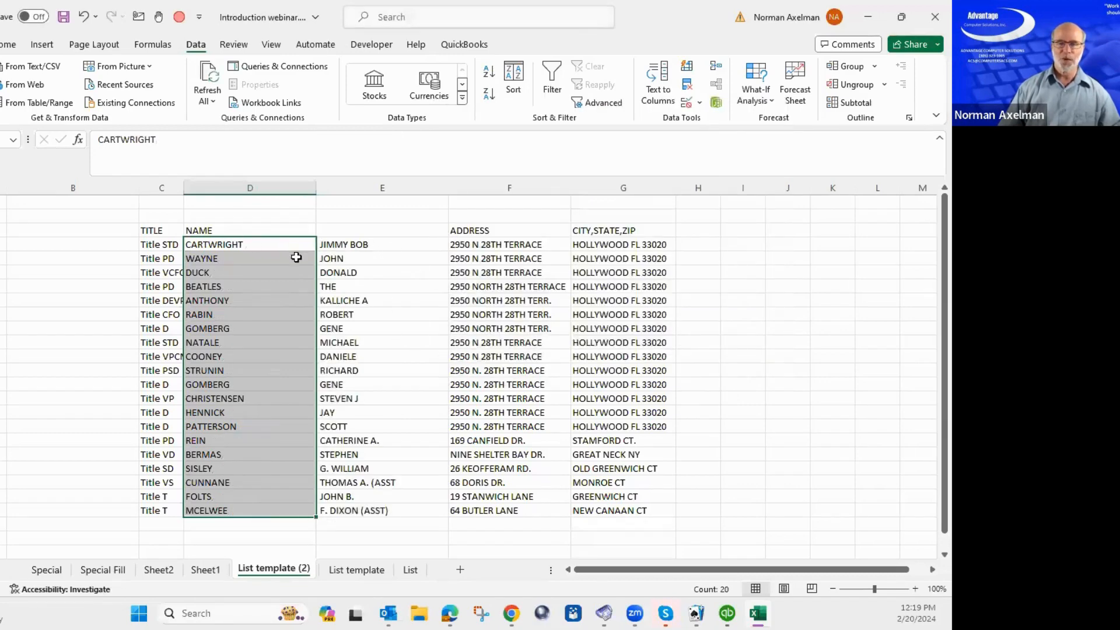
left_click(277, 243)
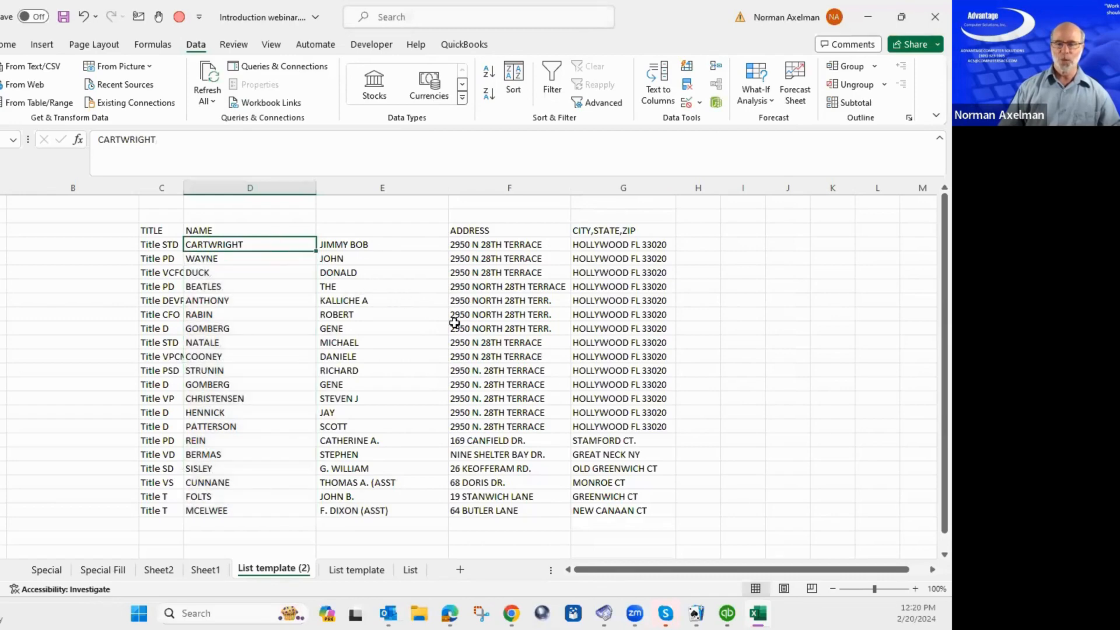
key("ctrl+z")
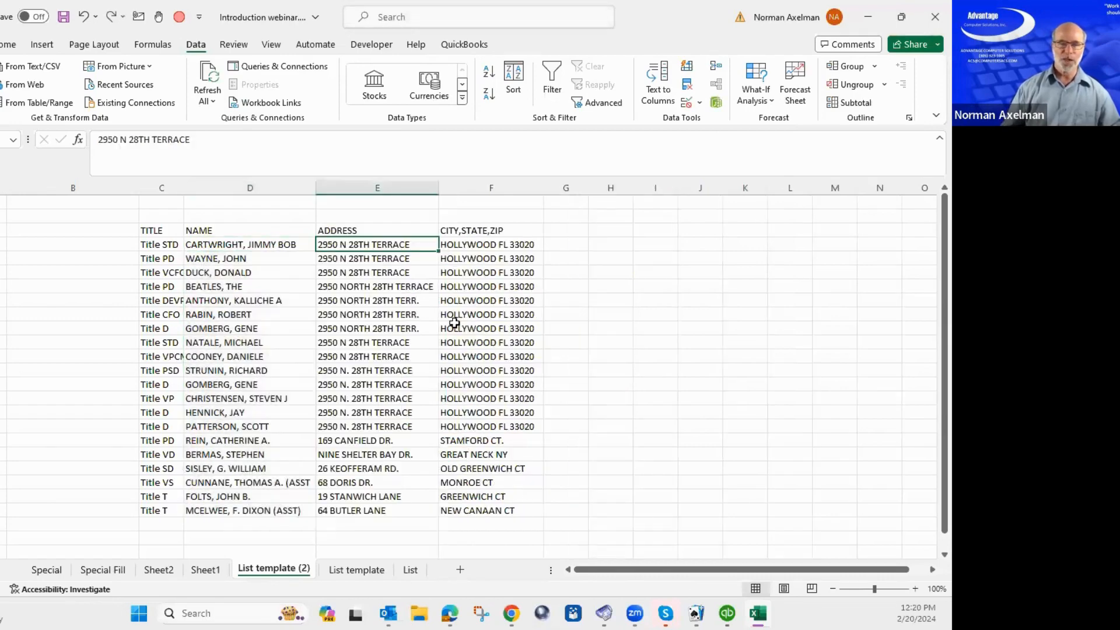
Insert an empty column E before ADDRESS via Alt+I, C and select the names D4:D23.
key("Left")
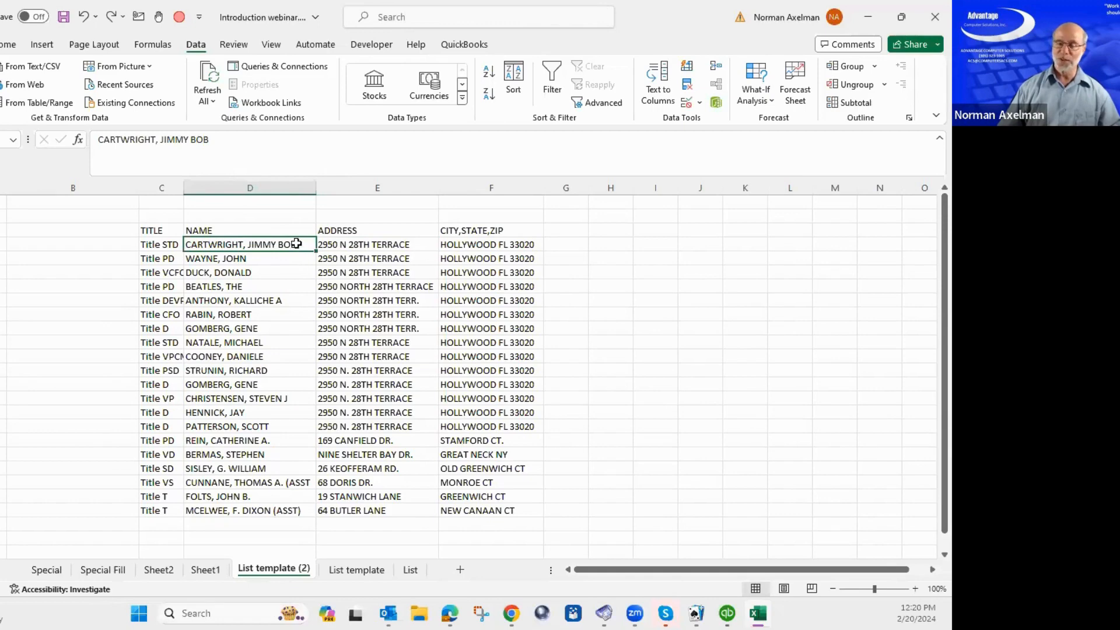
left_click_drag(298, 249, 347, 242)
left_click(347, 242)
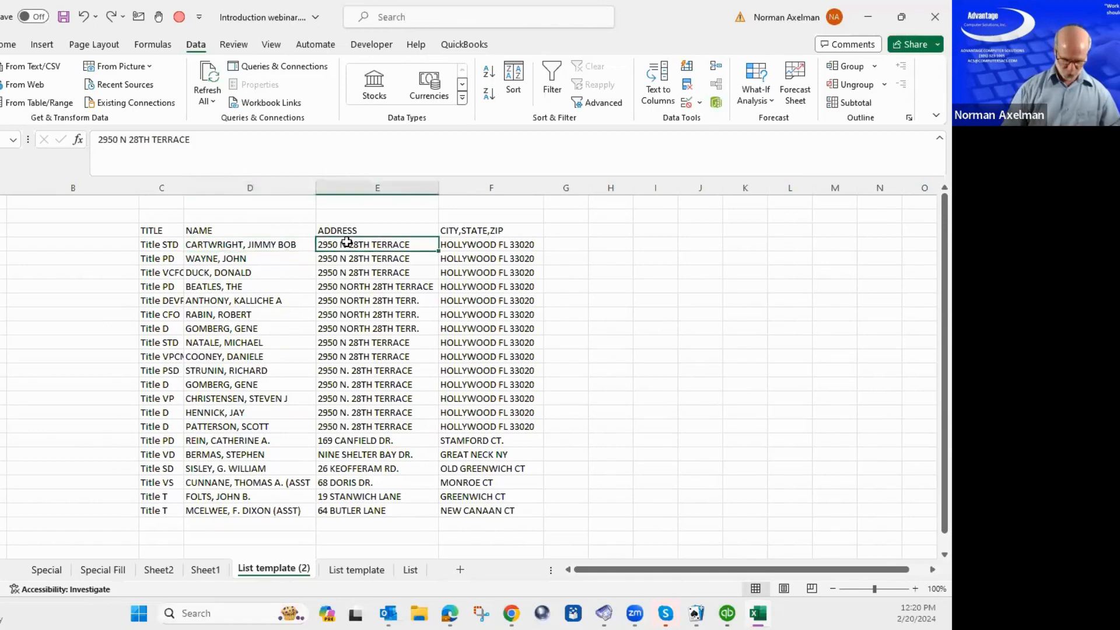
key("alt")
key("i")
key("c")
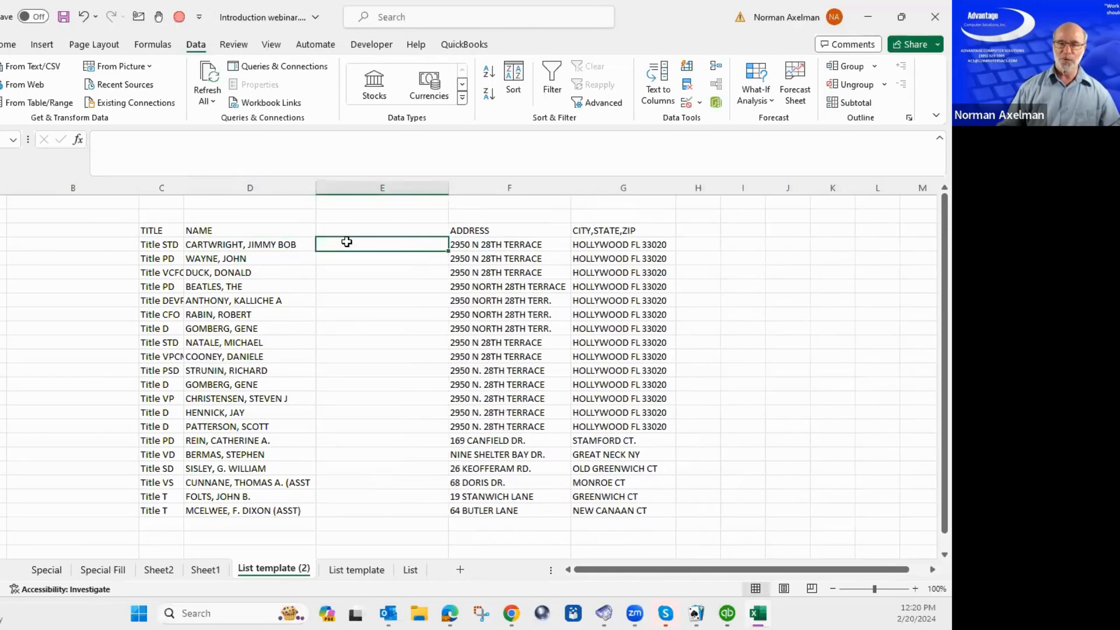
left_click(286, 245)
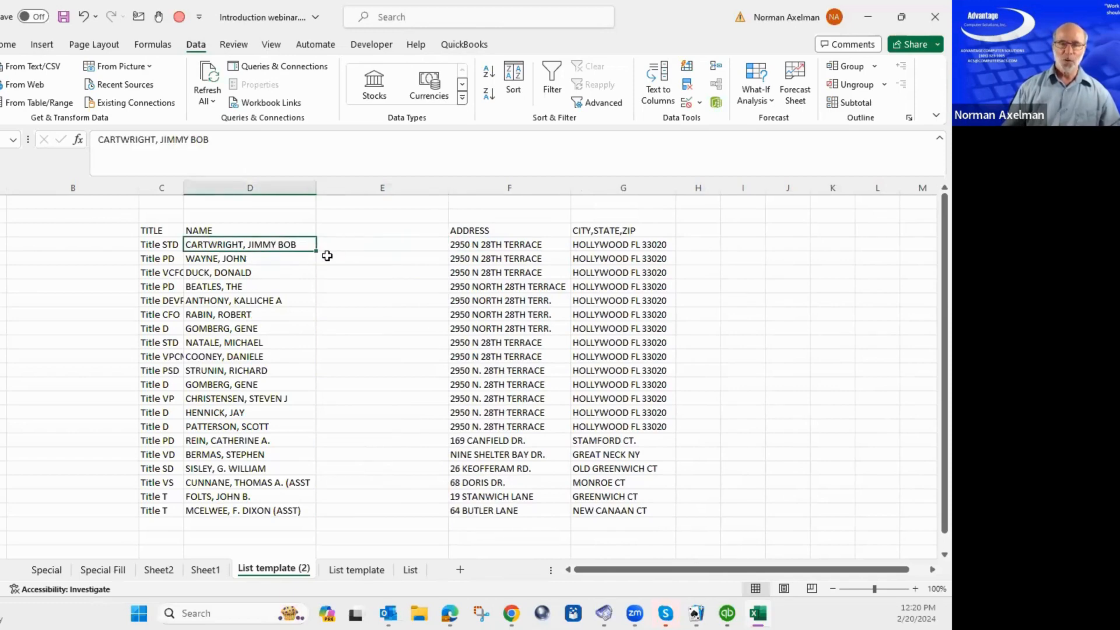
key("ctrl+shift+Down")
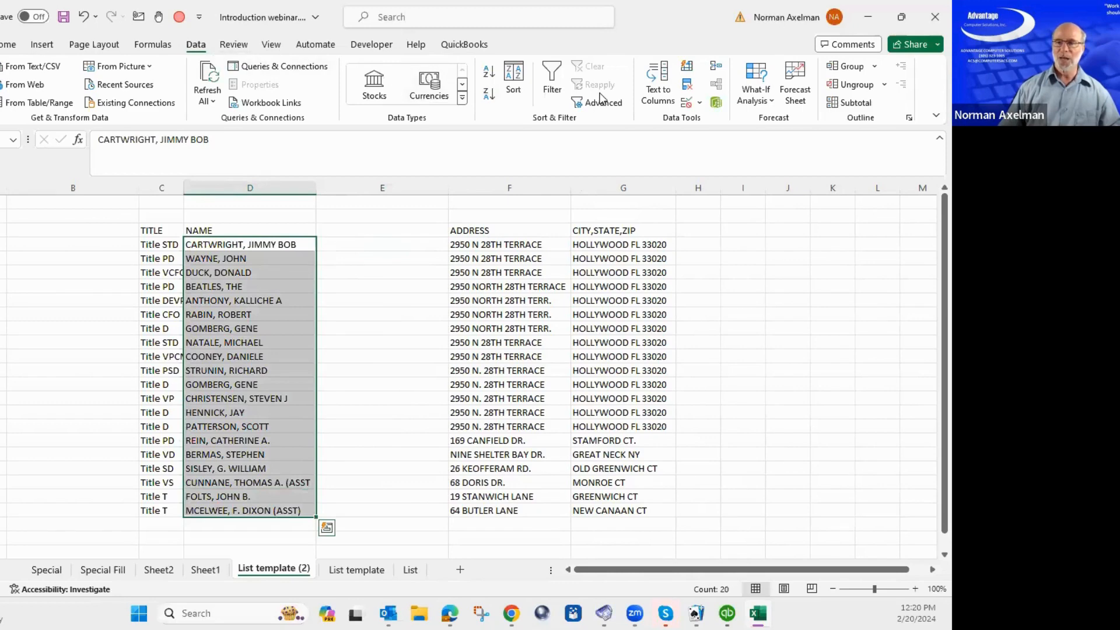
Run Text to Columns, Delimited on Comma, on D4:D23 so first names land in column E.
left_click(662, 88)
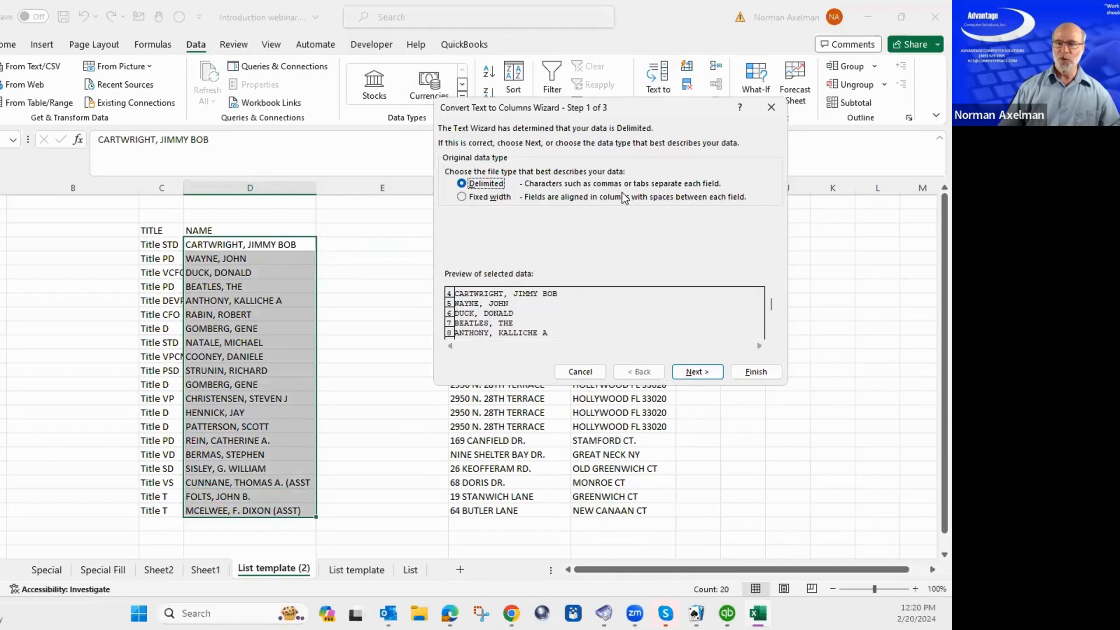
left_click(697, 373)
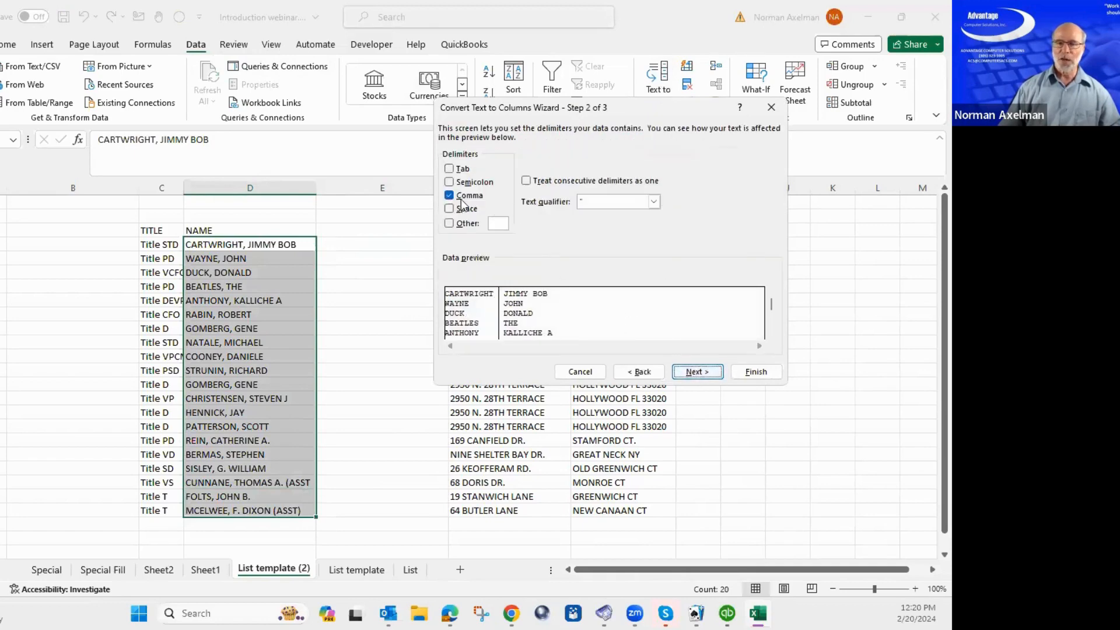
left_click(449, 195)
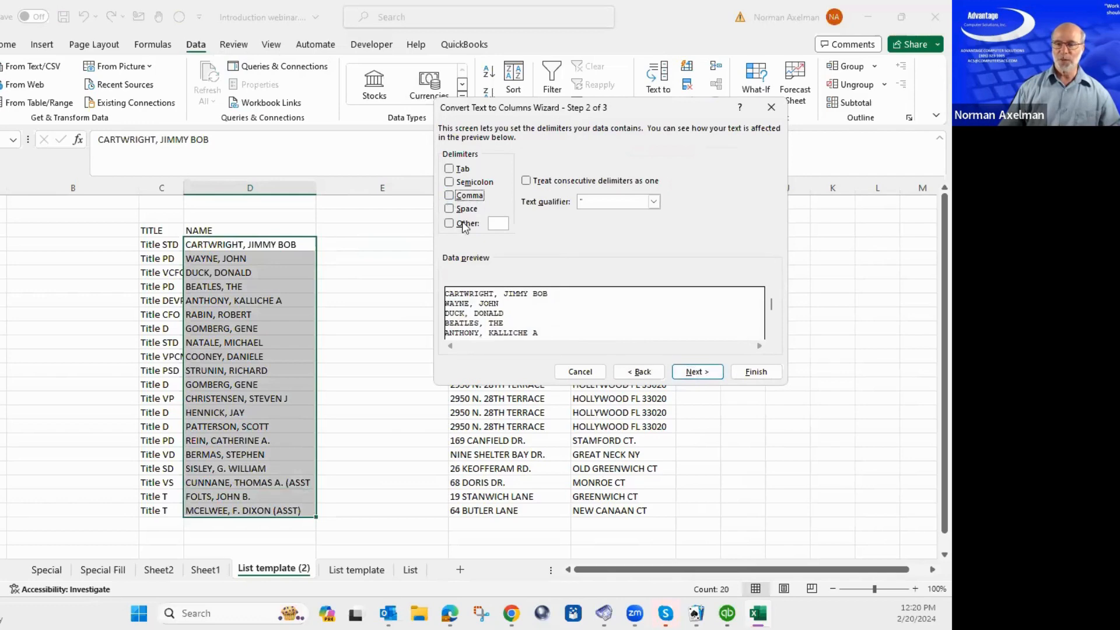
left_click(450, 196)
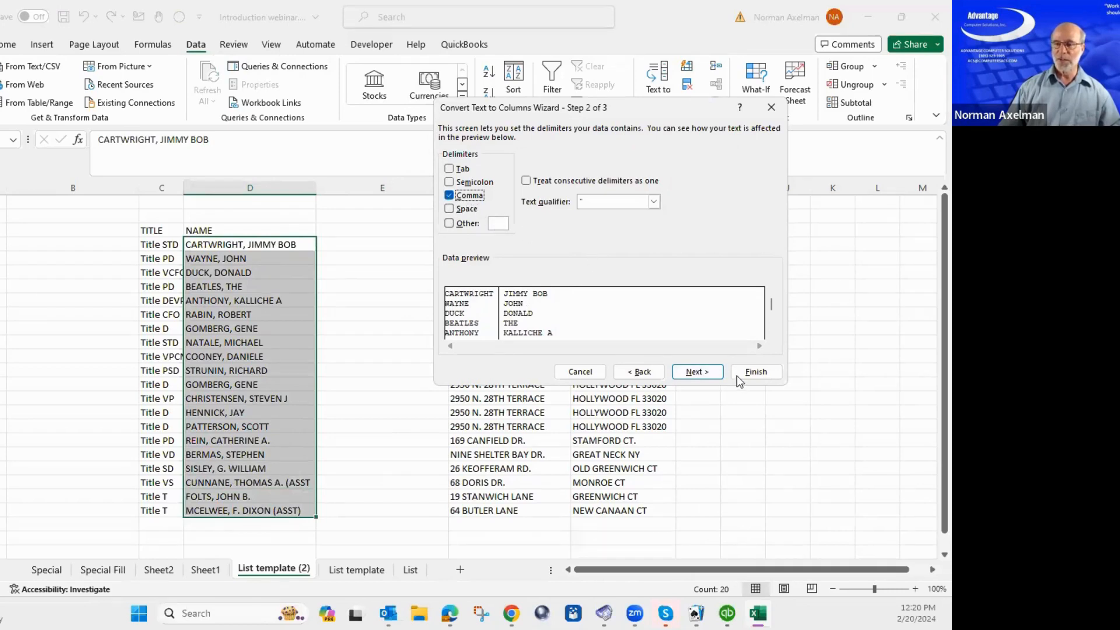
left_click(760, 371)
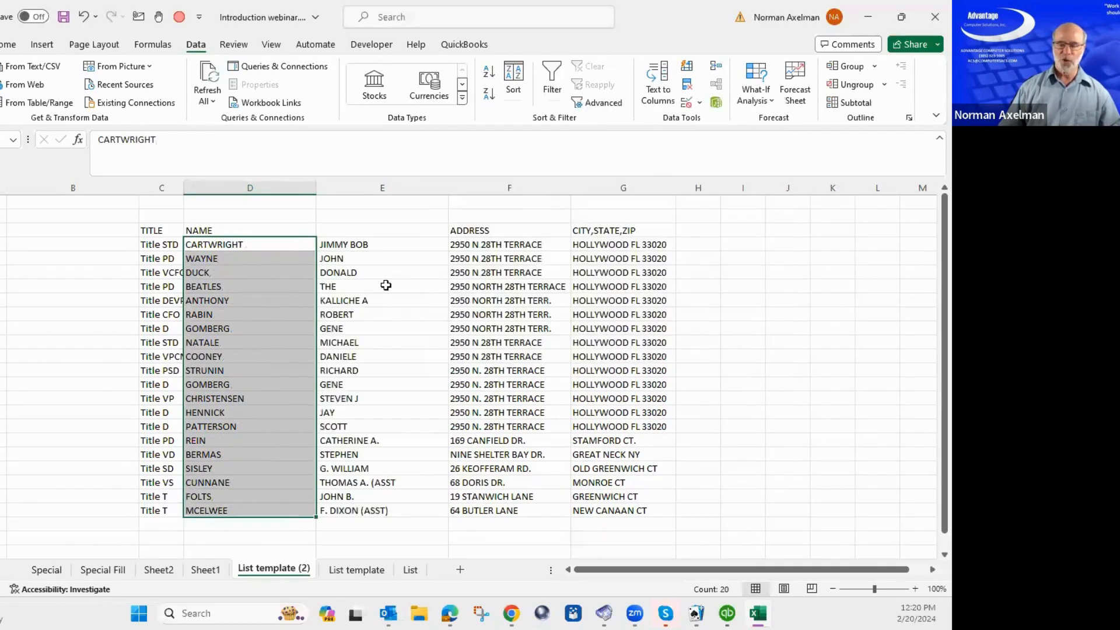
left_click(386, 285)
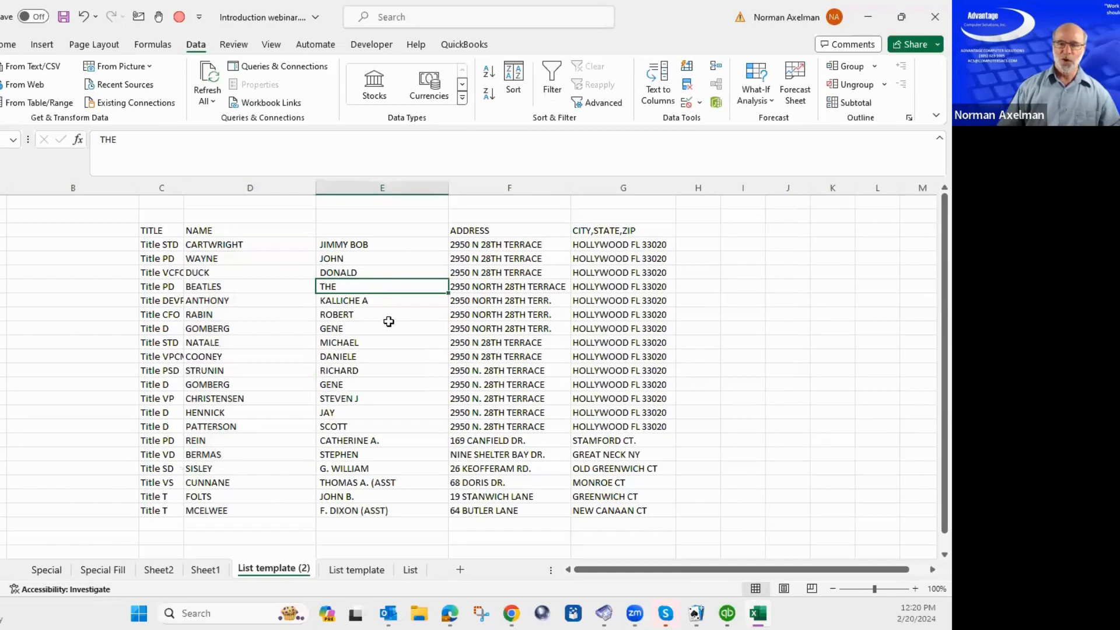